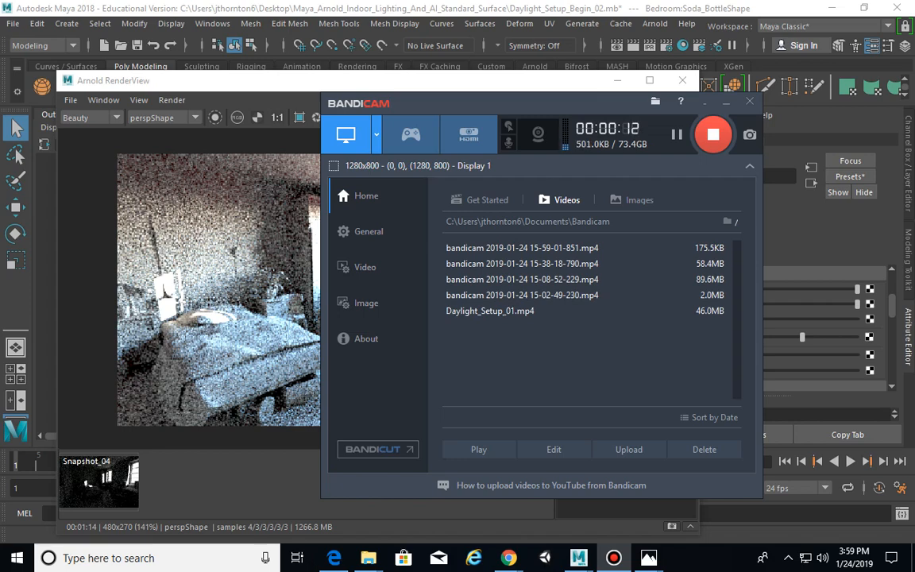
- Set the directional light's Arnold exposure to 1
key("alt+Tab")
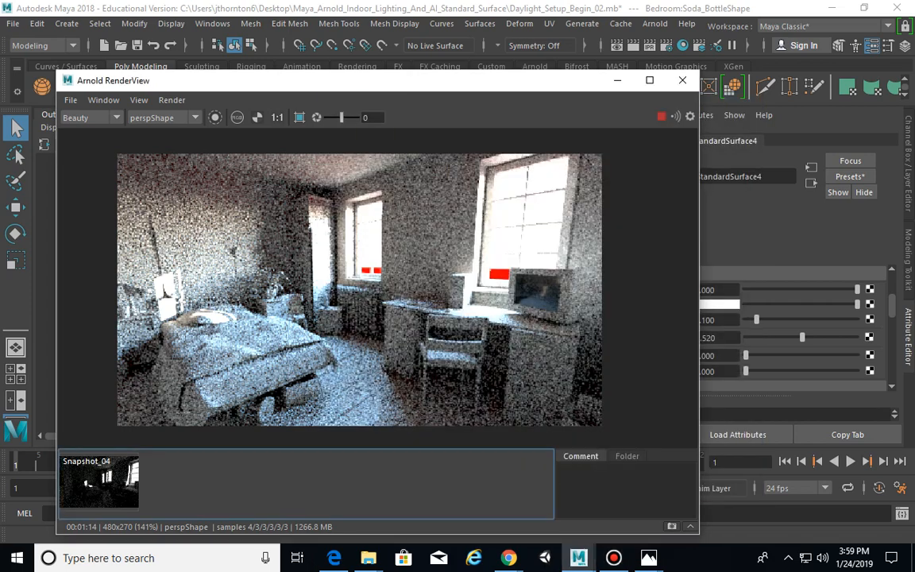
left_click(617, 80)
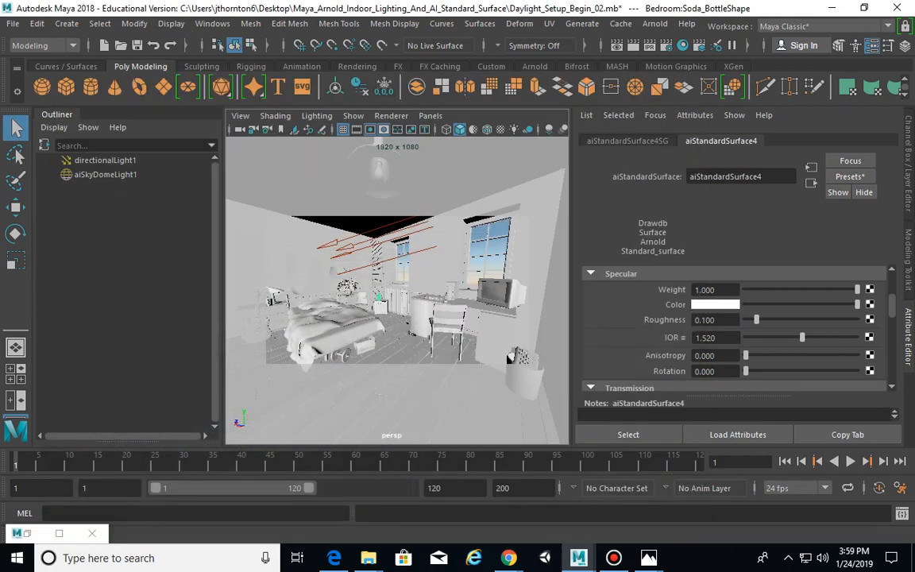
left_click(105, 160)
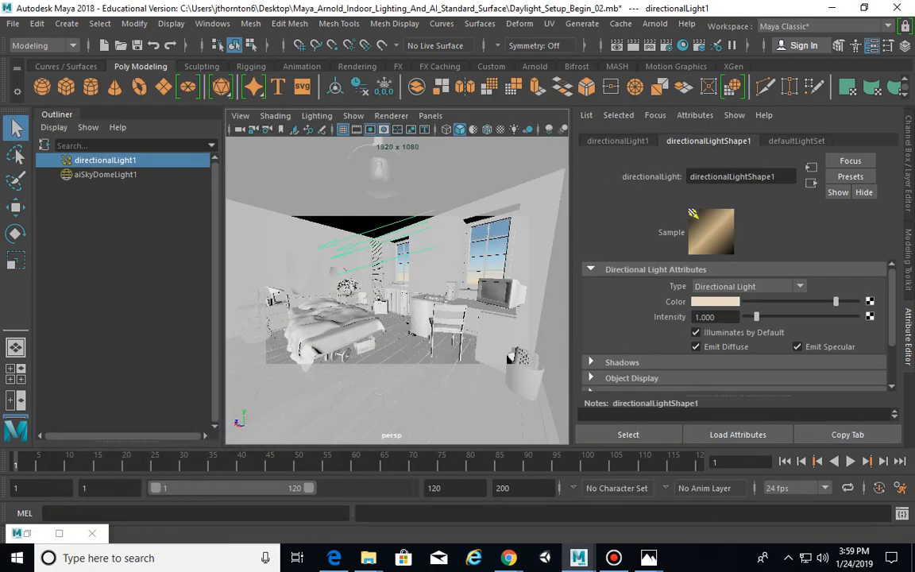
scroll(692, 213, "down", 2)
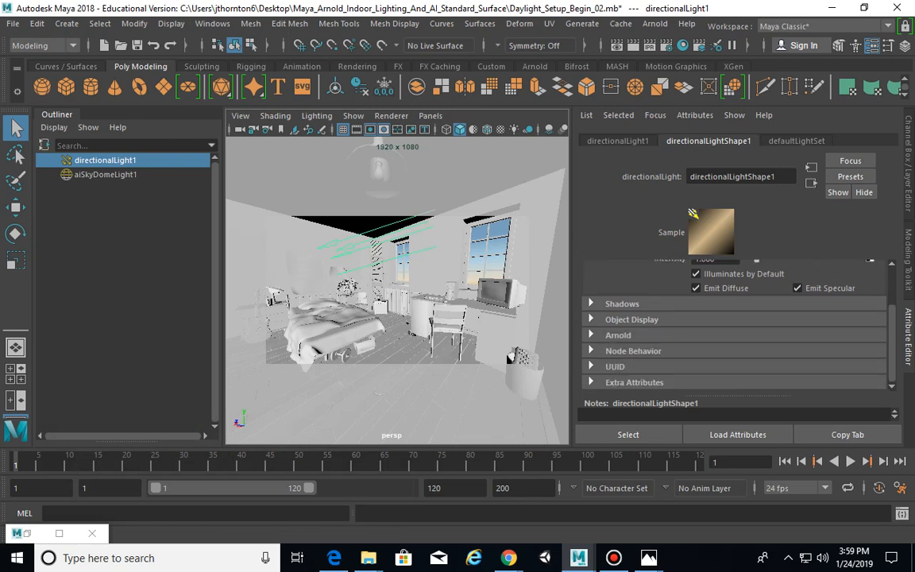
left_click(618, 334)
scroll(735, 326, "down", 3)
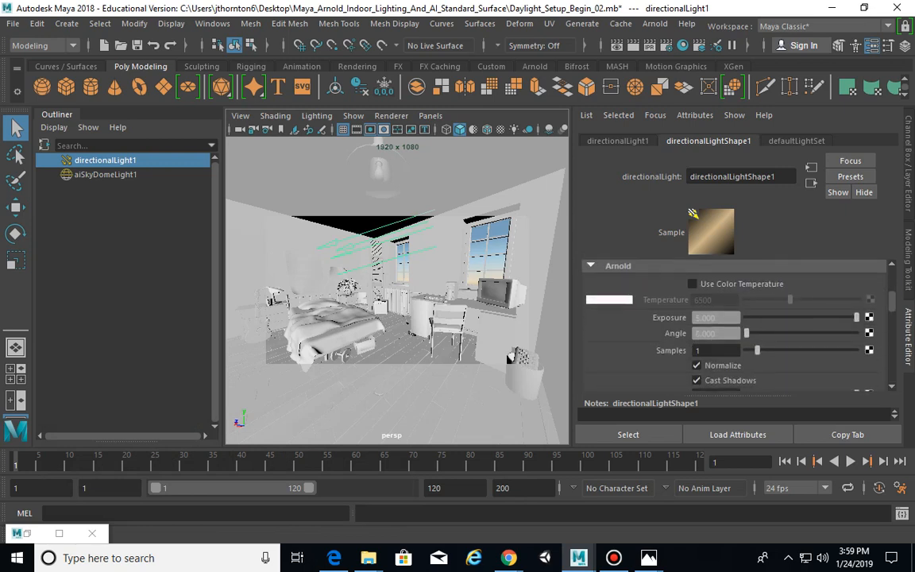
left_click(715, 318)
type("1")
key("Return")
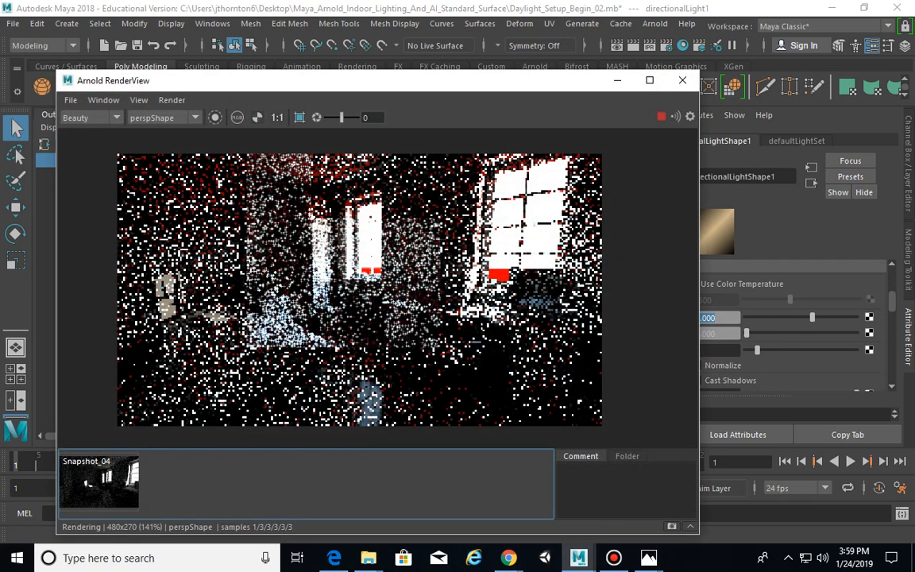
- Set the Arnold RenderView test resolution to 10% and enlarge and centre the render preview
left_click(139, 100)
mouse_move(182, 236)
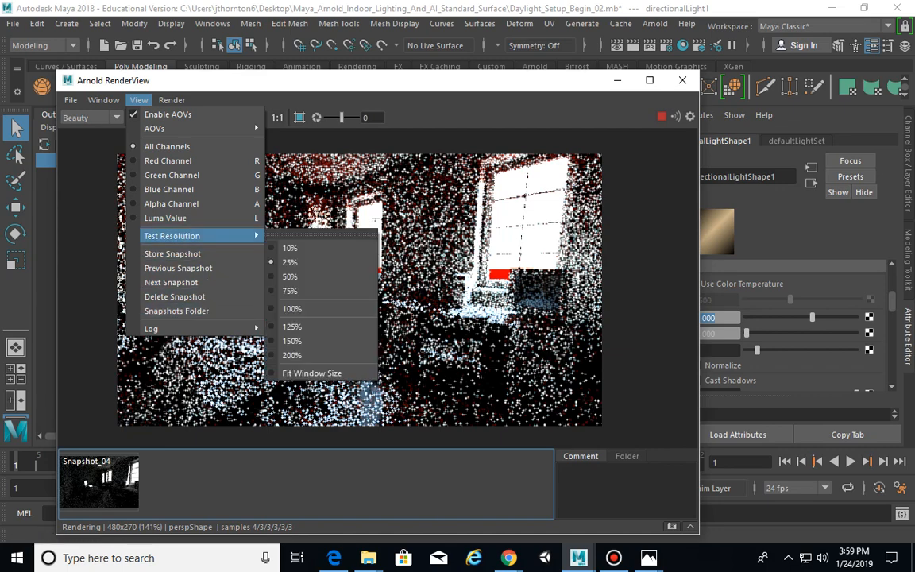
left_click(286, 245)
scroll(431, 299, "up", 3)
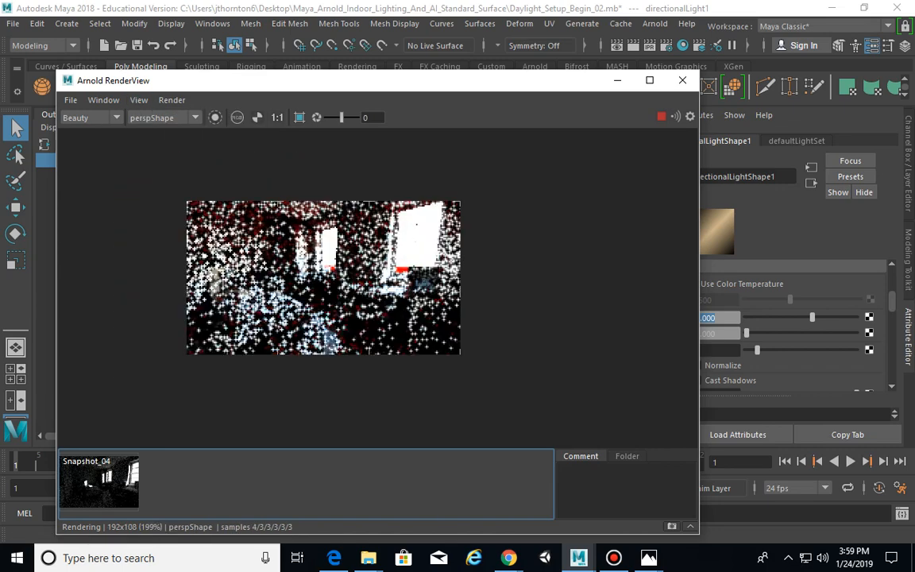
middle_click_drag(353, 306, 417, 325)
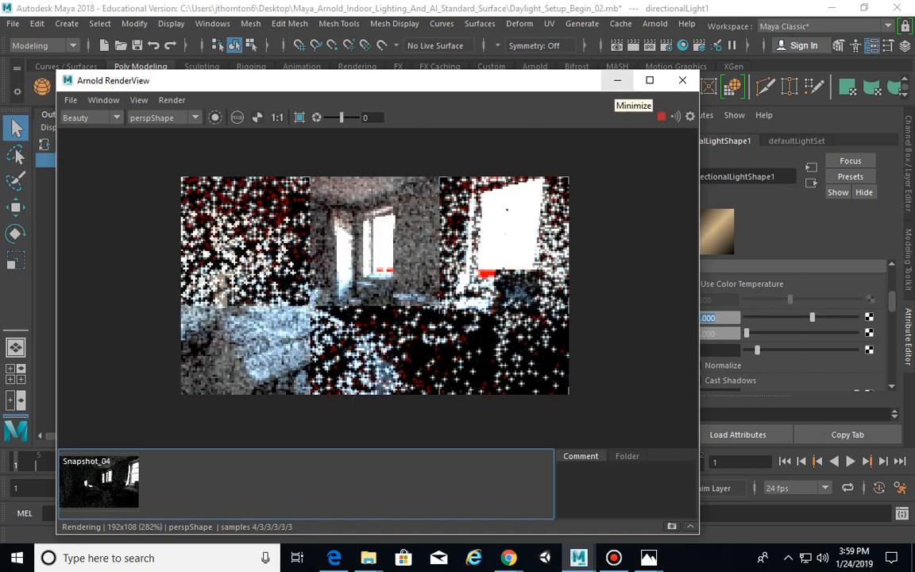
left_click(619, 81)
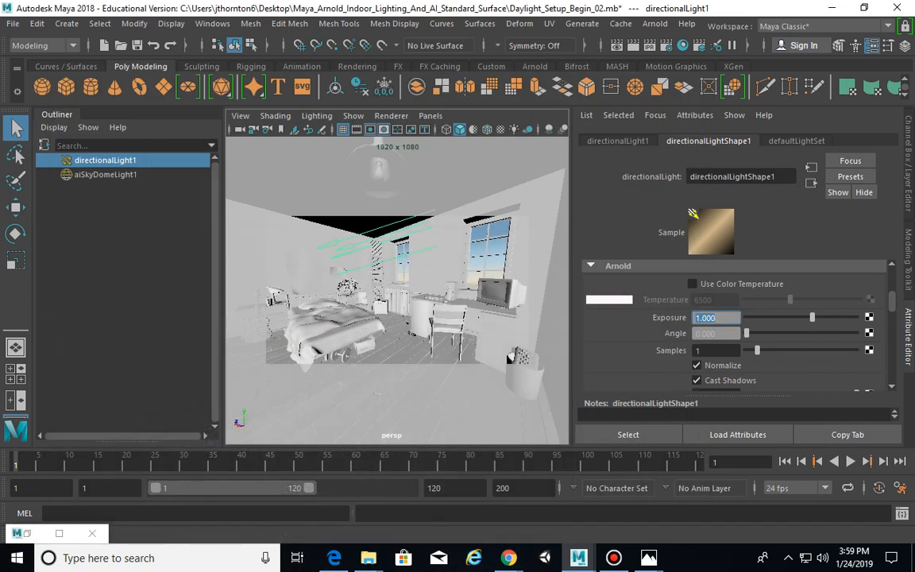
- Delete the existing skydome light and create a new Arnold skydome light in its place
left_click(106, 175)
key("Delete")
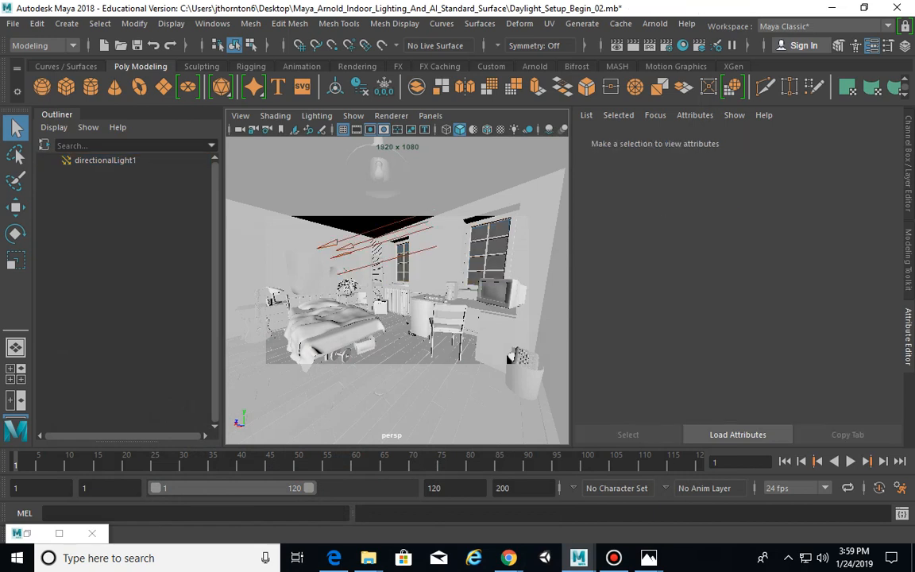
left_click(655, 23)
mouse_move(667, 95)
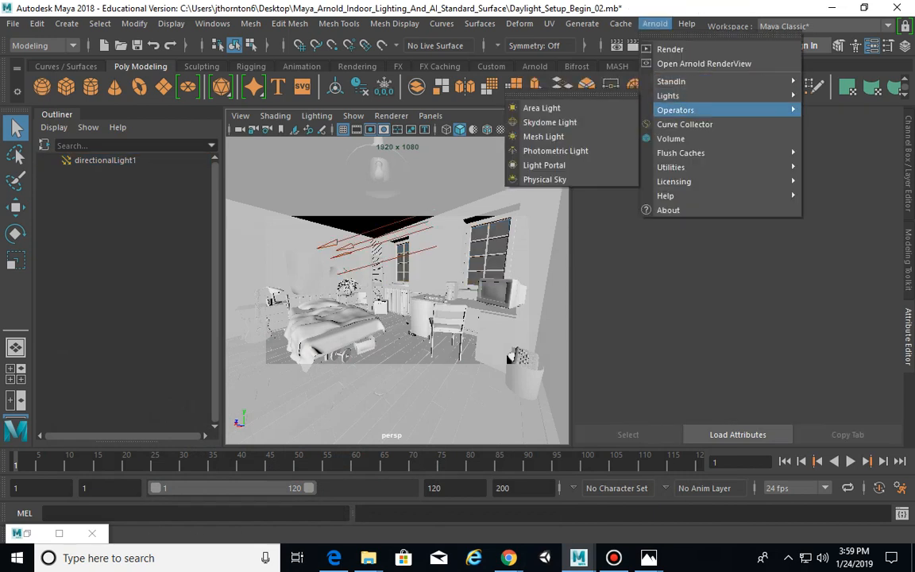
left_click(550, 121)
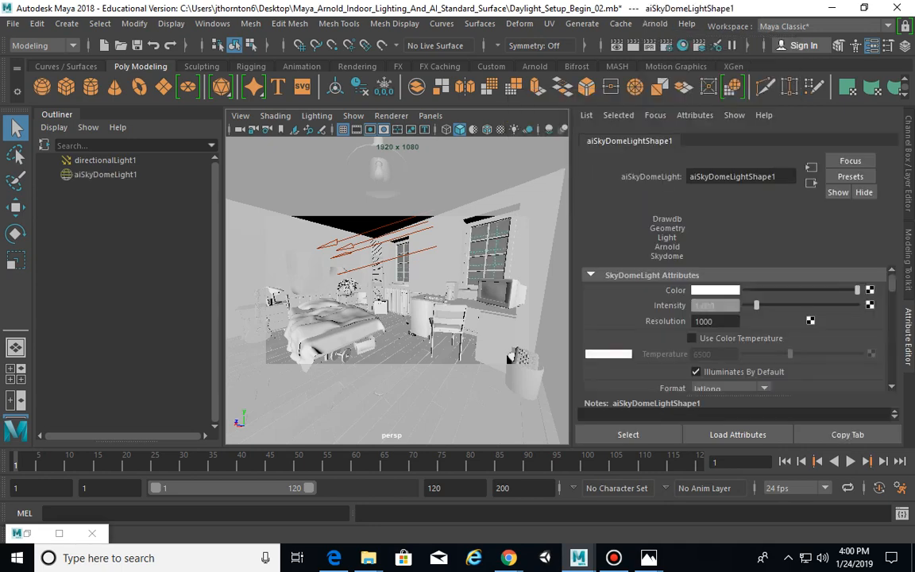
- Map a ramp to the skydome light's color and set its first stop to blue with hue 221.99, saturation 0.706 and value 0.312
left_click(870, 290)
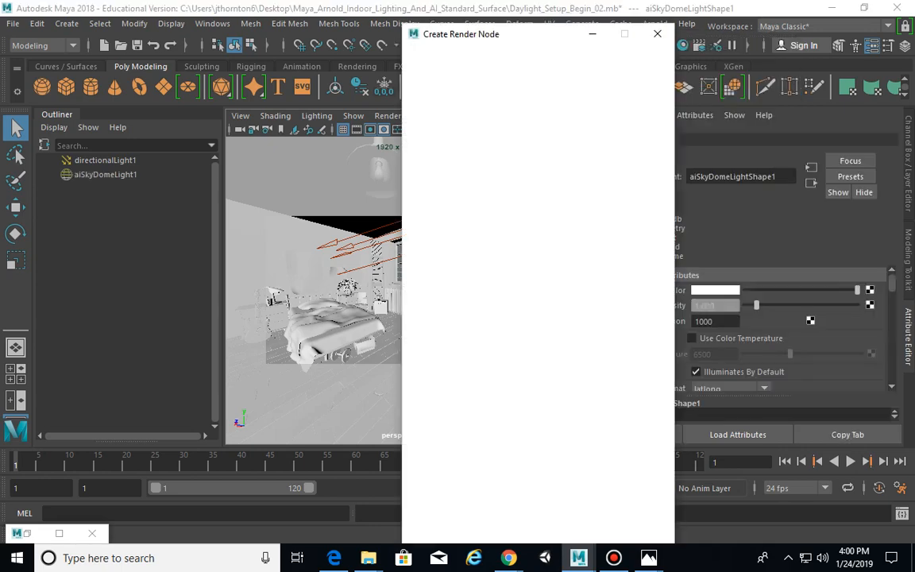
left_click(526, 322)
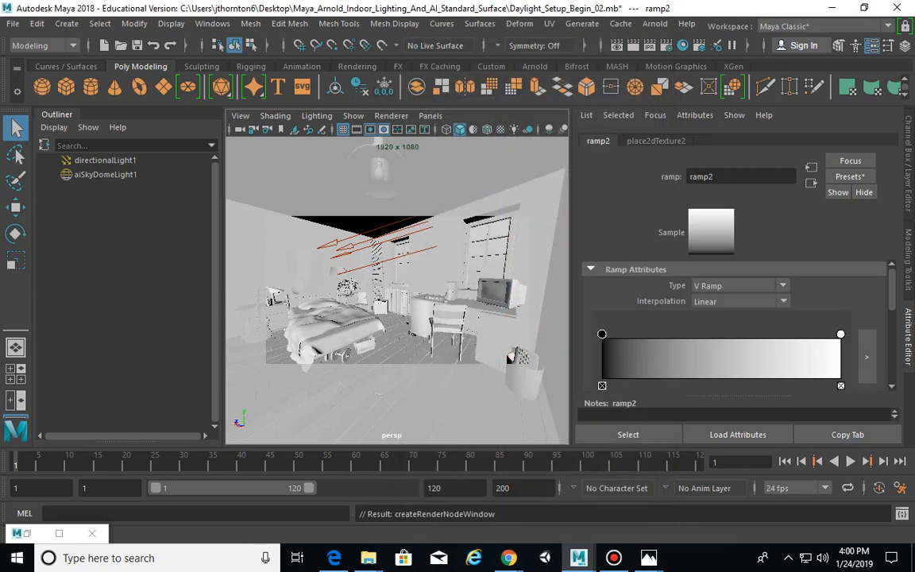
scroll(735, 326, "down", 2)
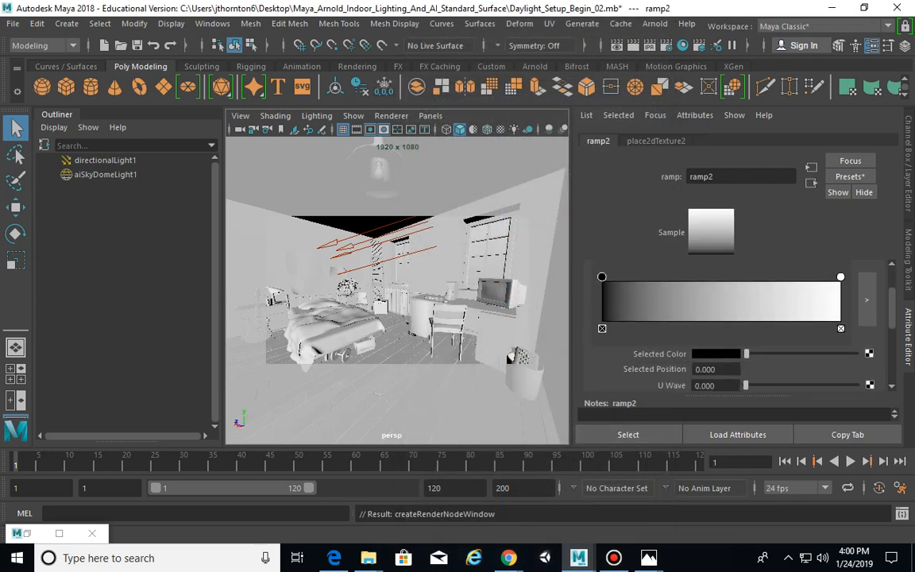
left_click(717, 355)
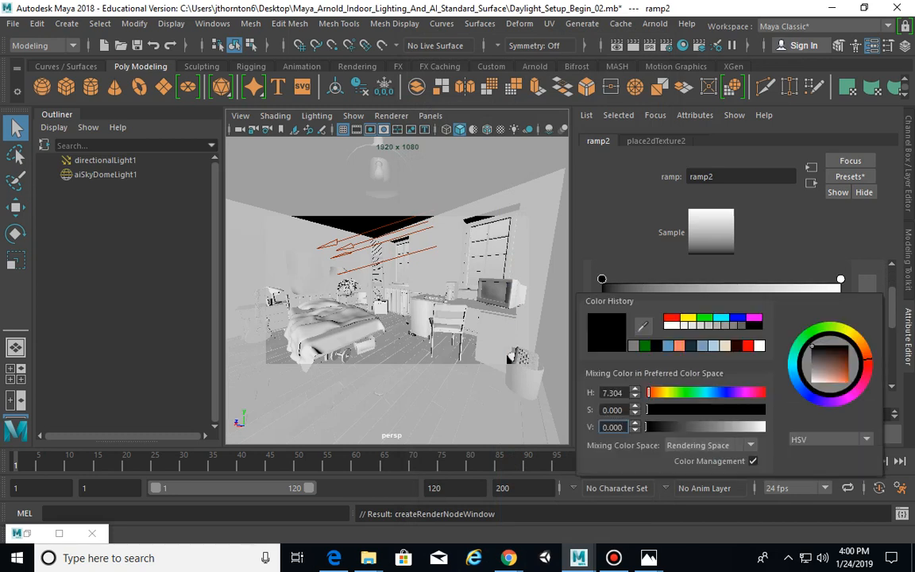
left_click(795, 381)
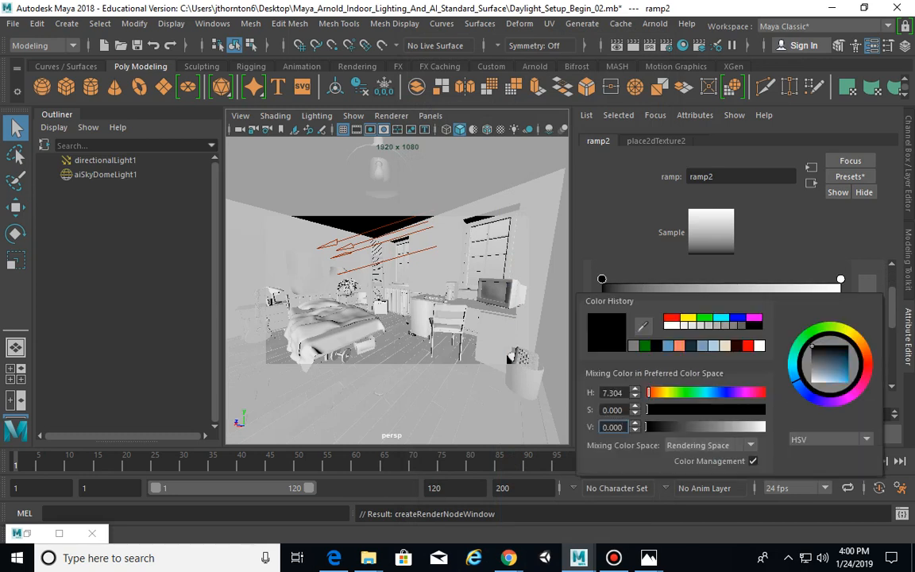
left_click(834, 367)
mouse_move(834, 368)
left_mouse_down()
mouse_move(843, 357)
mouse_move(802, 390)
left_mouse_up()
left_click(800, 388)
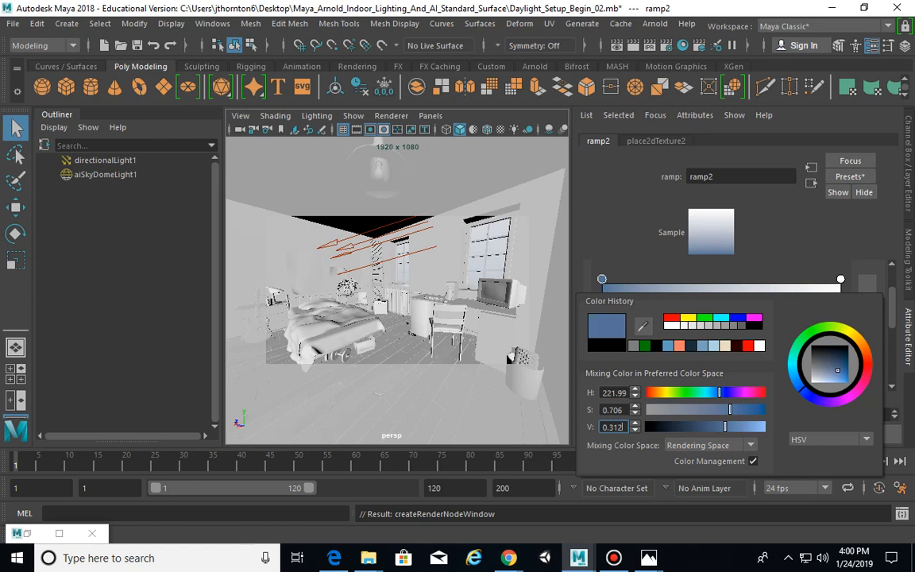
- Set the ramp's end stop at position 1 to a near-black blue and check the result in Arnold RenderView
left_click(841, 278)
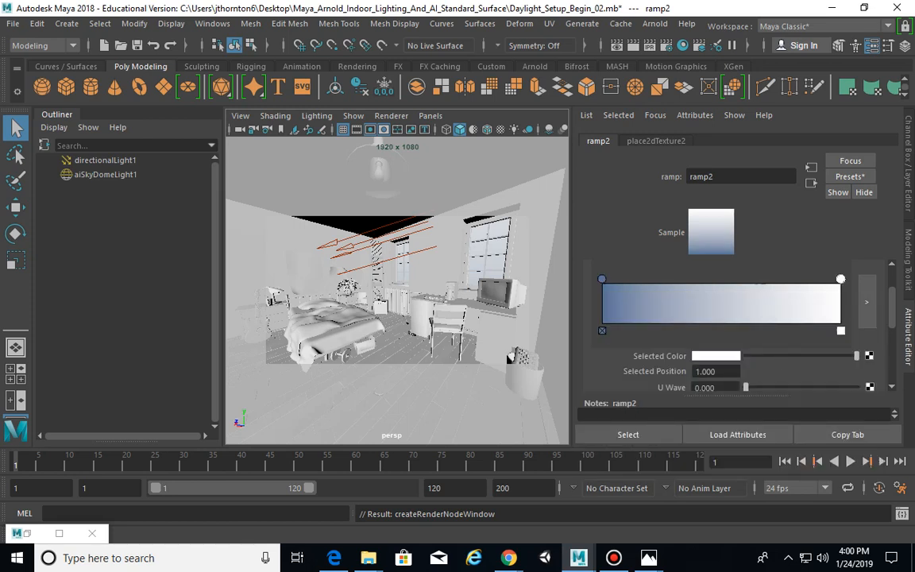
left_click(716, 356)
left_click_drag(792, 379, 824, 347)
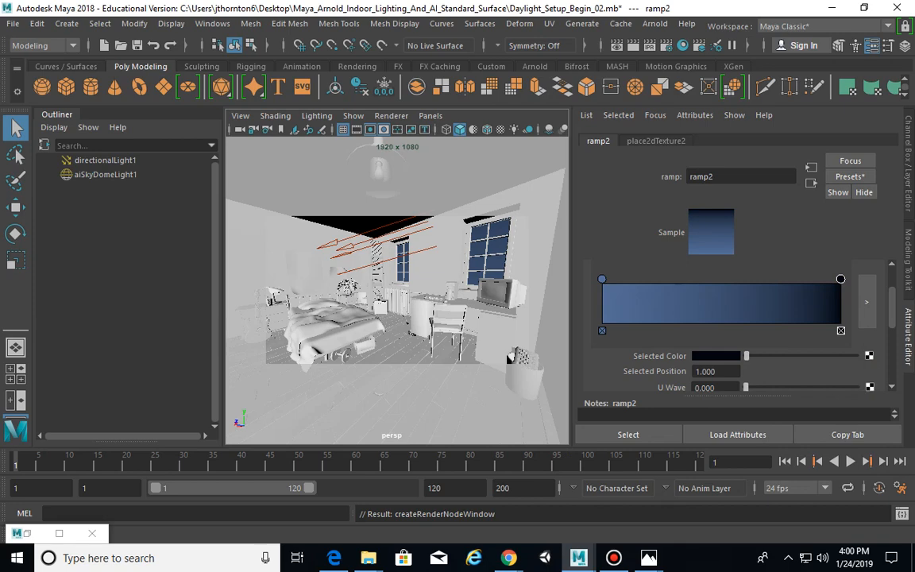
left_click(28, 534)
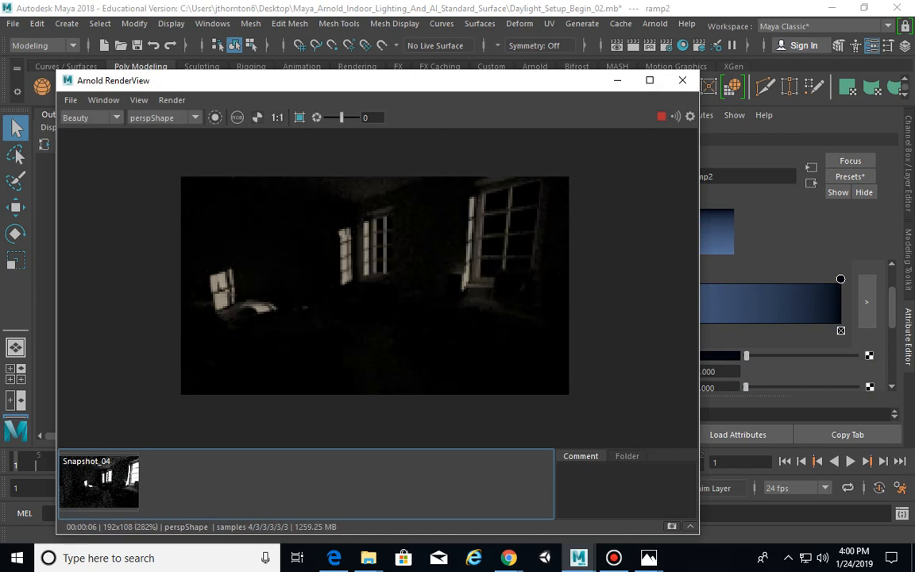
left_click_drag(389, 82, 353, 78)
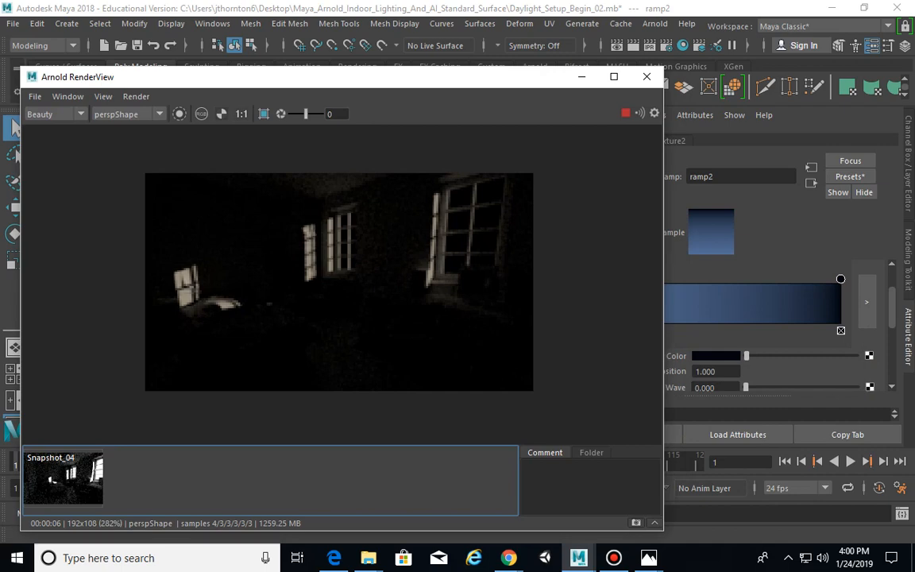
left_click(582, 78)
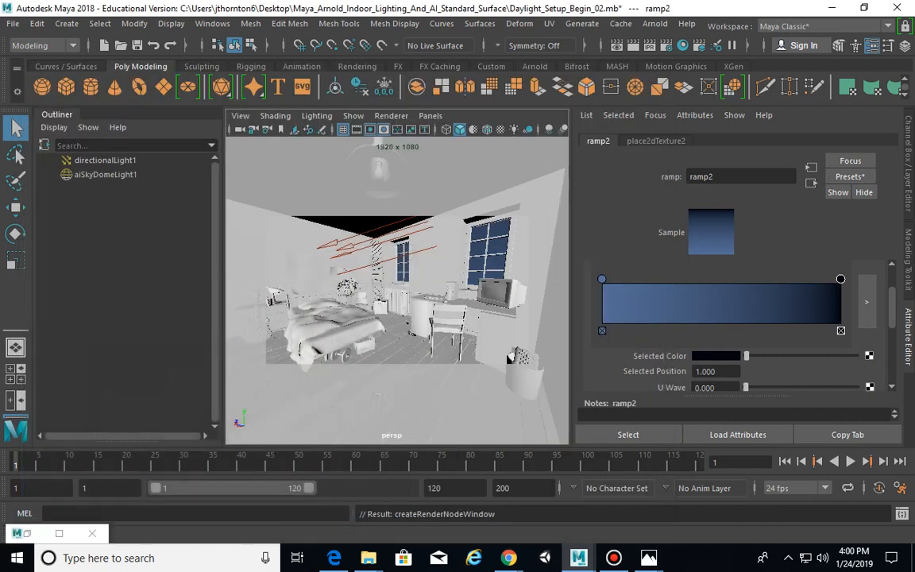
- Recolor the directional light with the ramp's blue from the color history and raise the color's value to 0.687
left_click(104, 161)
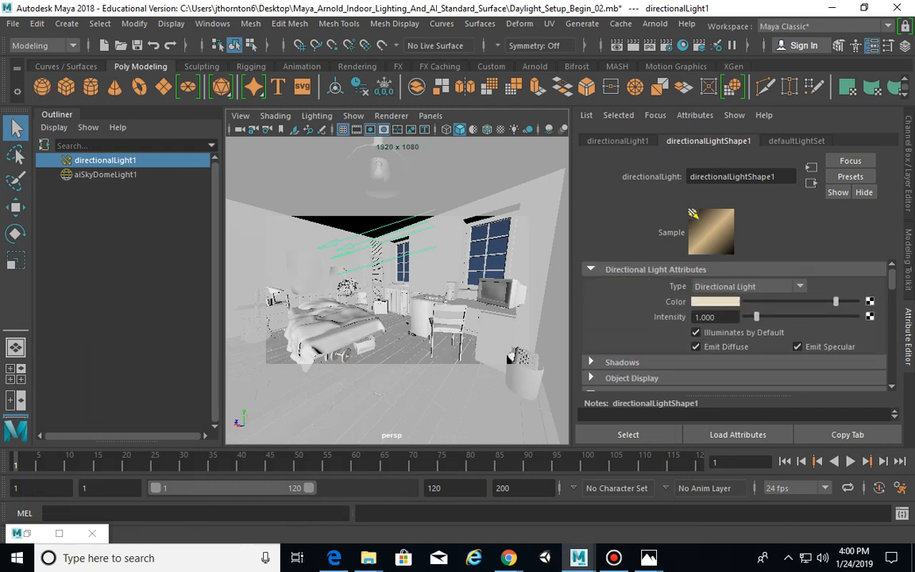
left_click(715, 301)
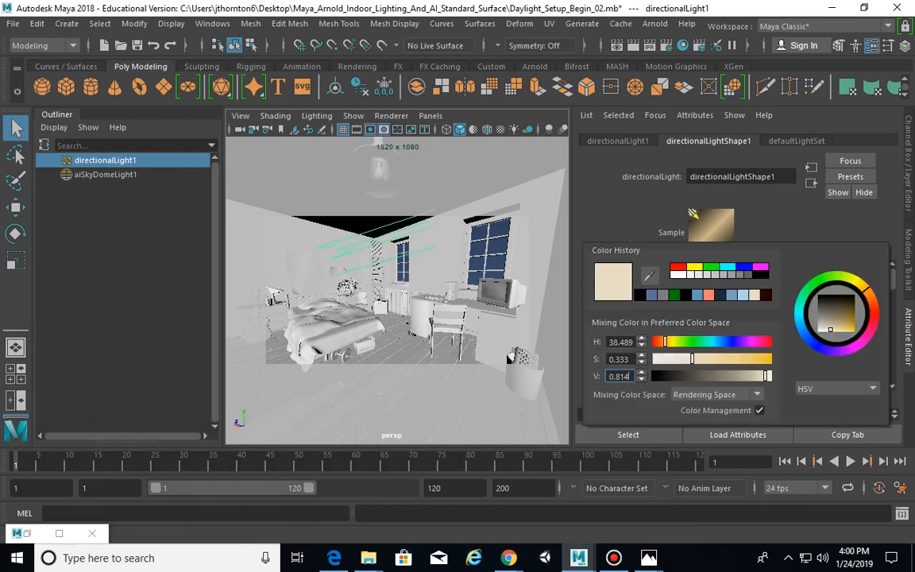
left_click(652, 295)
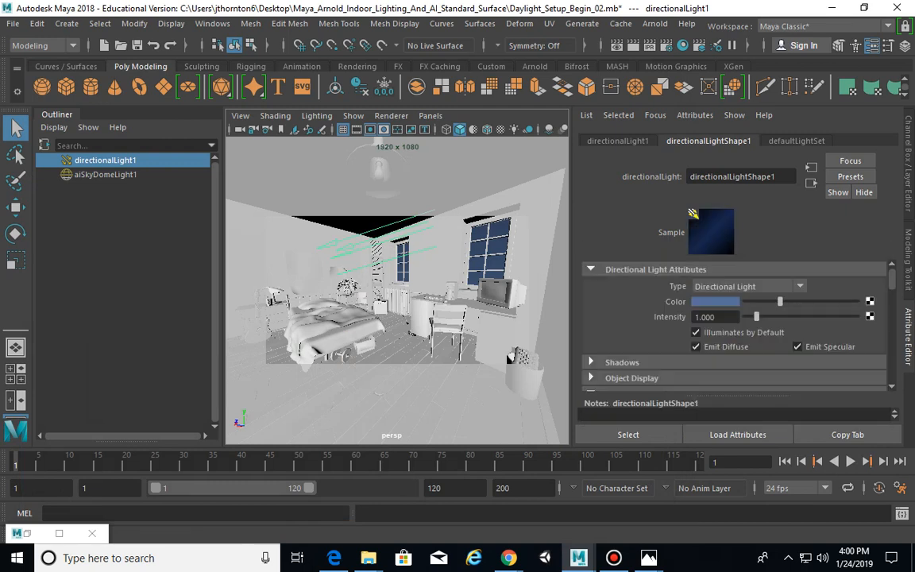
left_click(715, 301)
left_click_drag(714, 373, 741, 373)
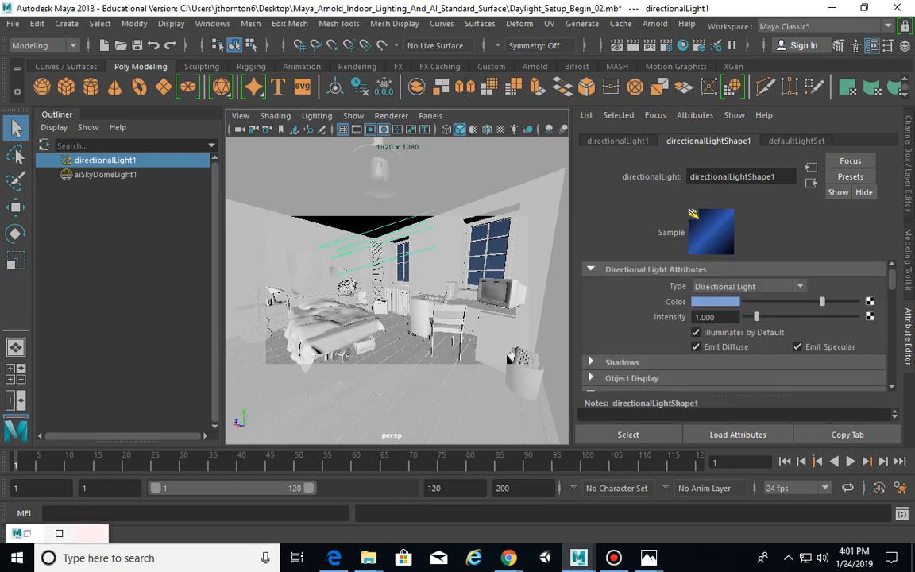
- Lower the saturation of the directional light's color to a paler blue while previewing it in Arnold RenderView
left_click(27, 534)
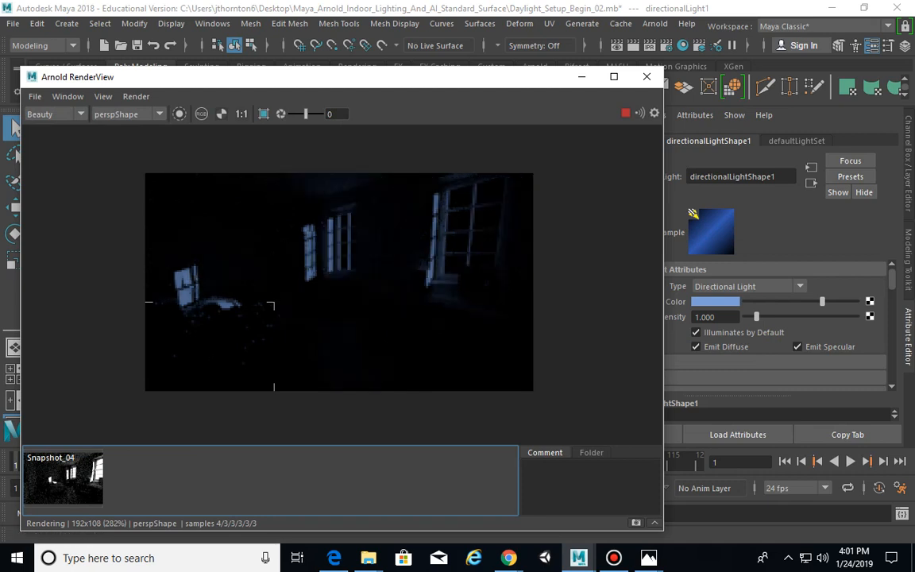
left_click(715, 302)
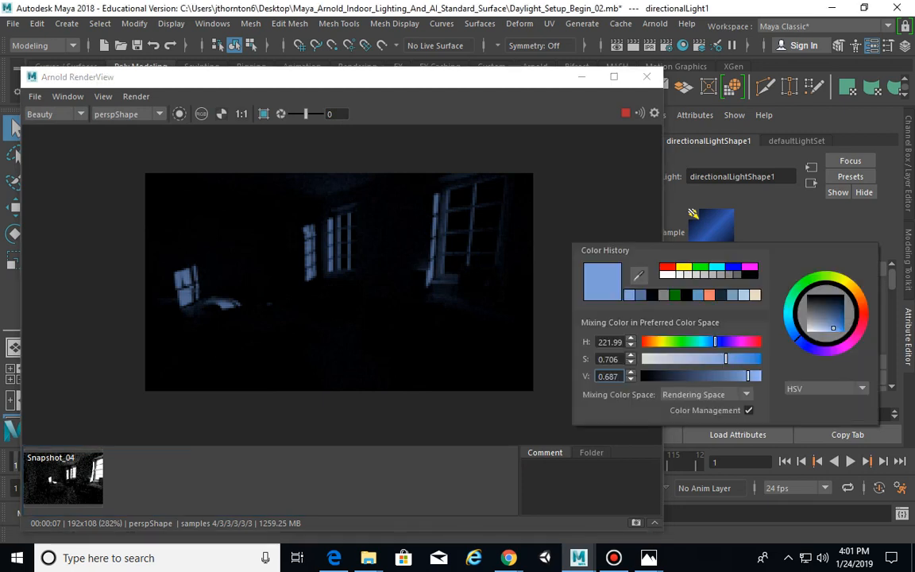
left_click_drag(727, 359, 696, 359)
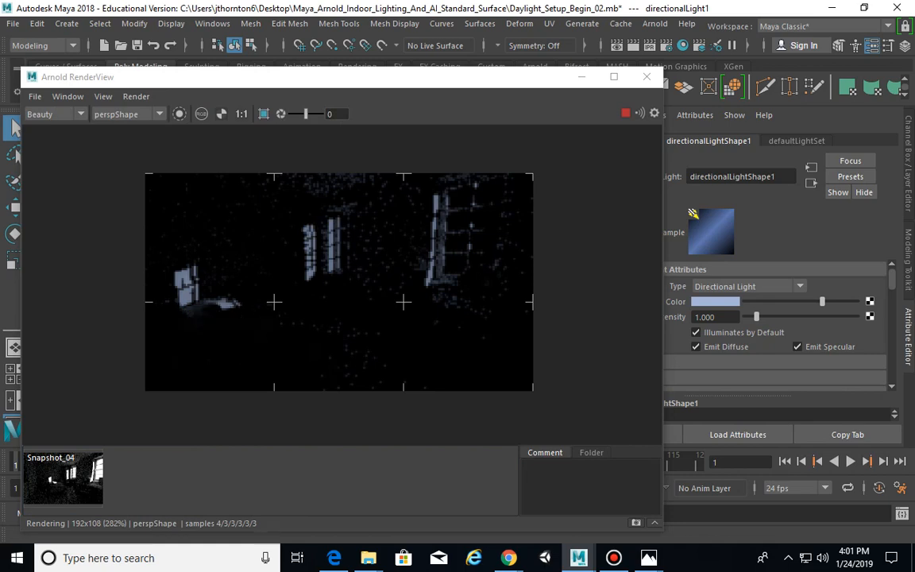
left_click(582, 77)
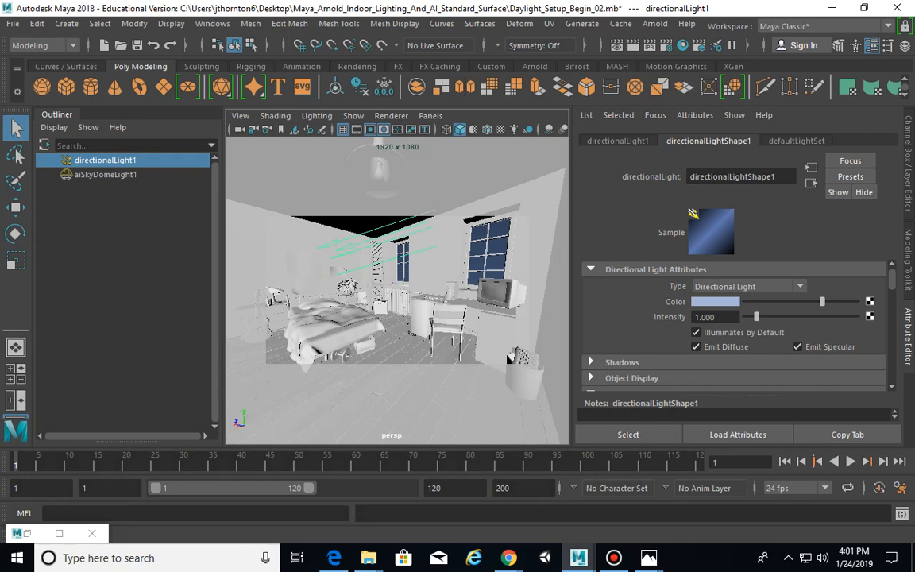
- Set the skydome light's exposure to 5 and check the result in Arnold RenderView
left_click(106, 175)
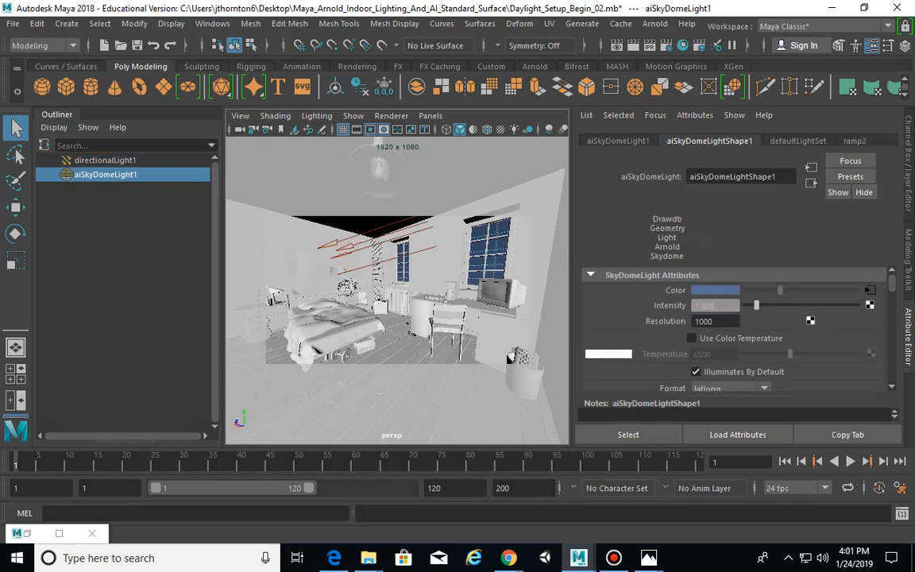
scroll(739, 329, "down", 8)
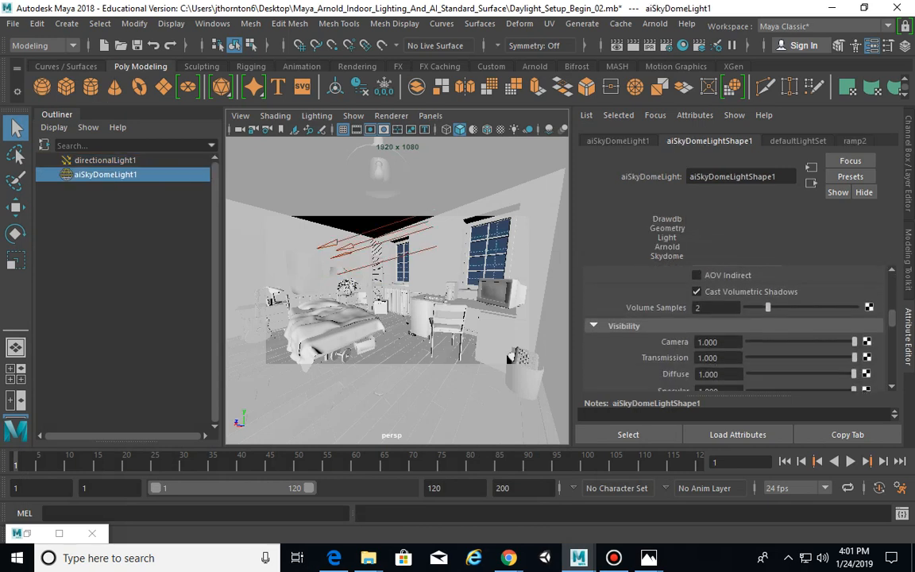
scroll(739, 330, "down", 5)
scroll(739, 330, "up", 8)
scroll(739, 329, "up", 4)
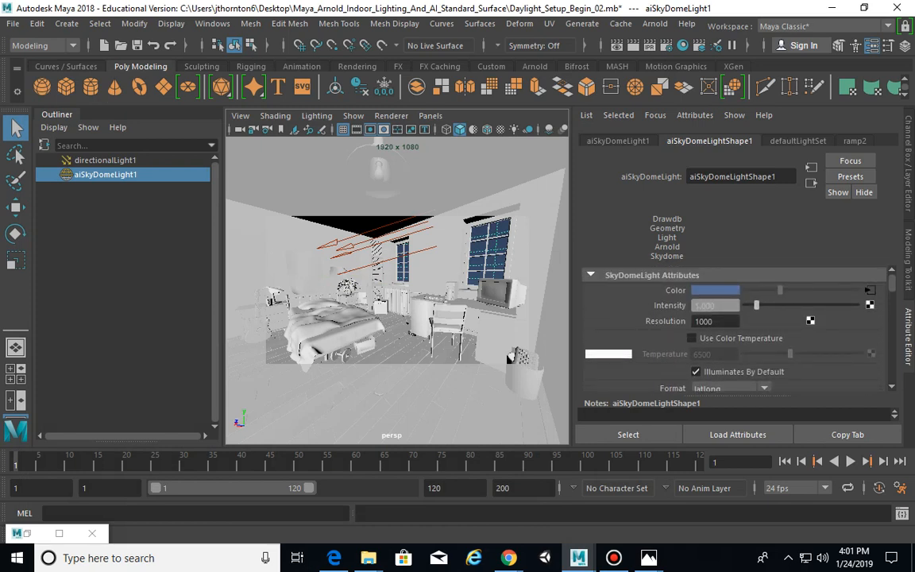
scroll(739, 330, "down", 2)
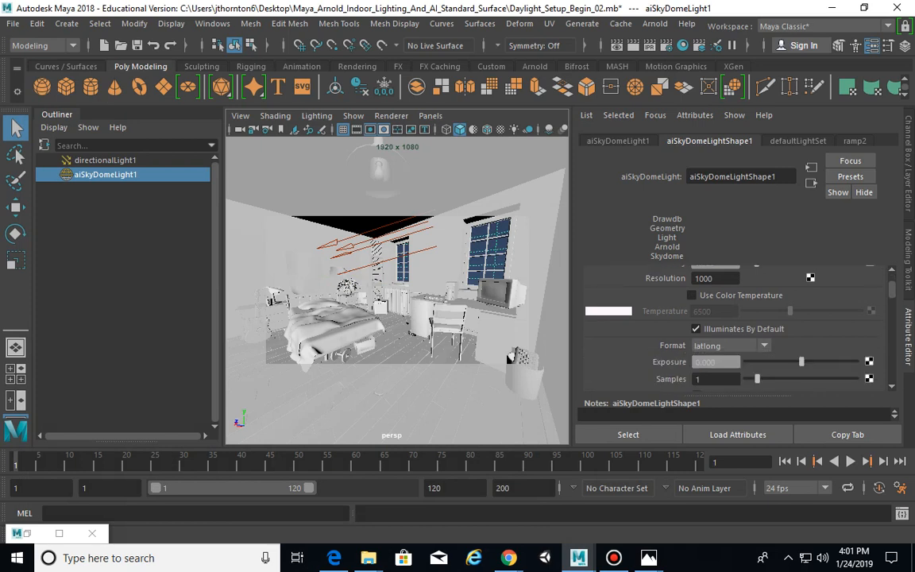
left_click_drag(717, 363, 690, 362)
type("5")
key("Return")
left_click(27, 533)
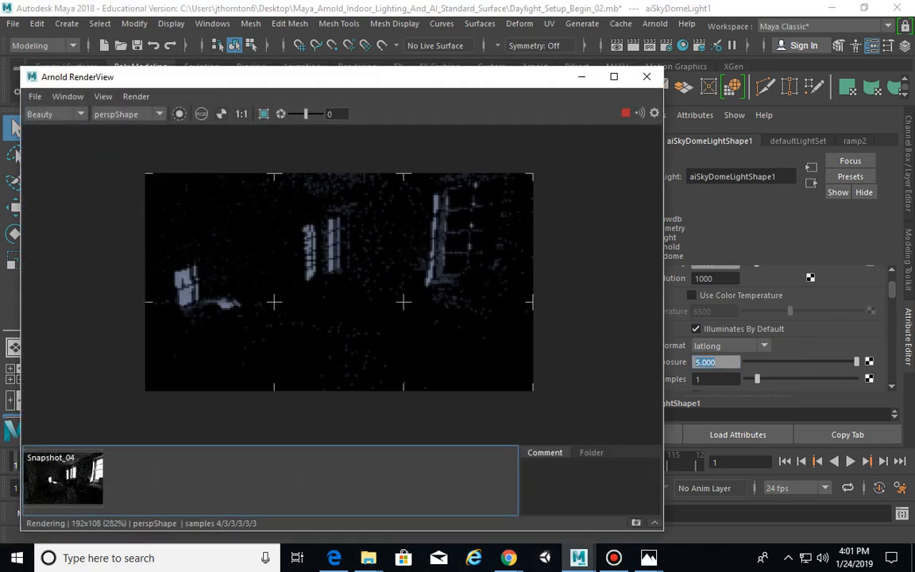
left_click_drag(398, 82, 398, 71)
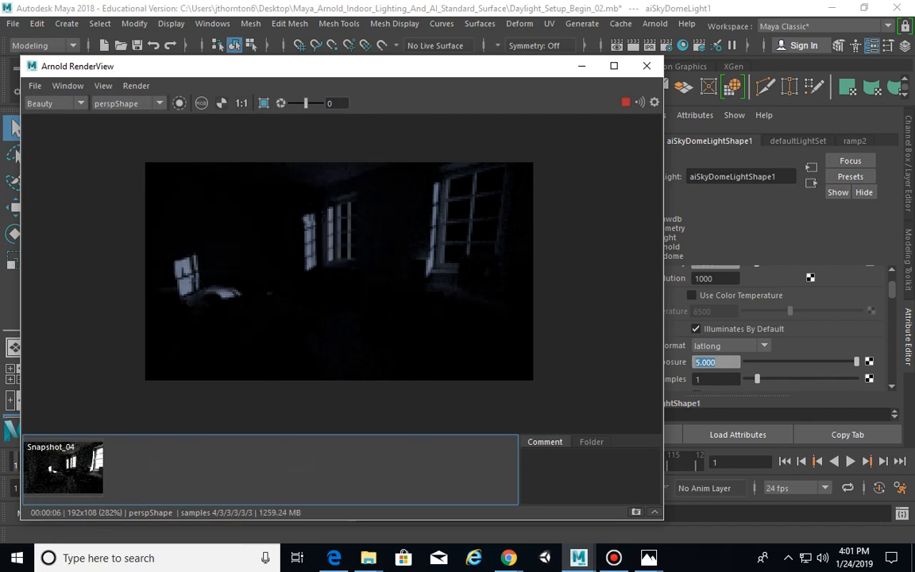
- Raise the skydome light's exposure to 10, check the render, and minimize Arnold RenderView
left_click(717, 363)
type("10")
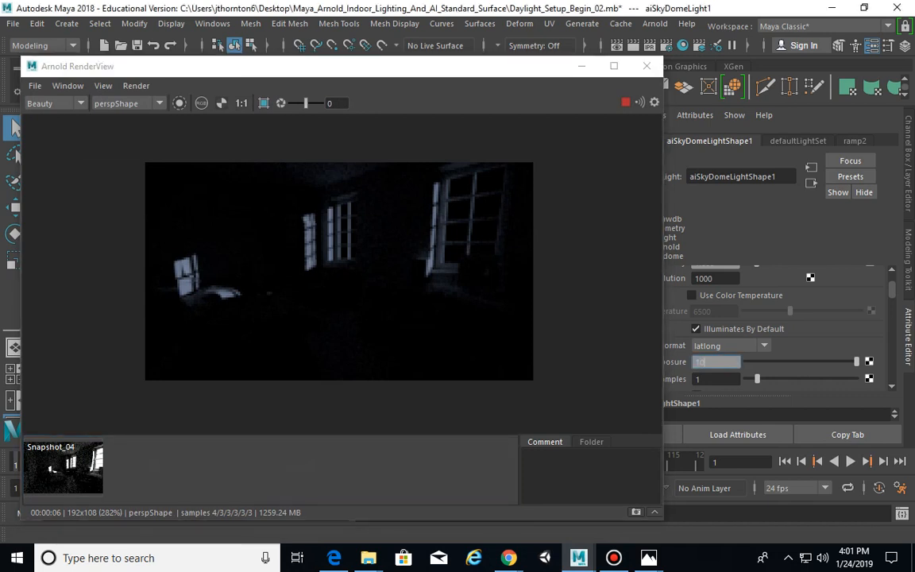
key("Return")
left_click(581, 66)
- Recolor the first stop of the skydome's color ramp pure red as a test and check the result in Arnold RenderView
scroll(735, 330, "up", 1)
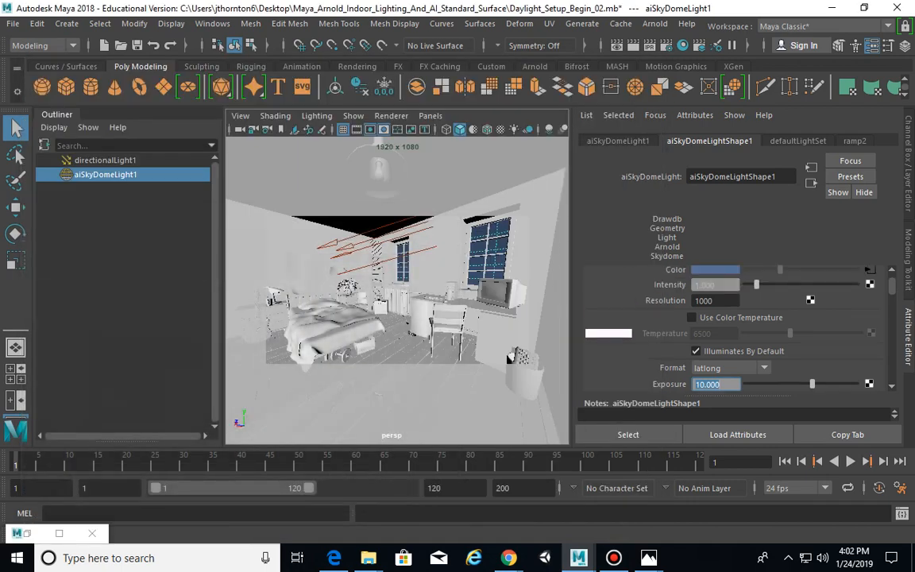
scroll(735, 329, "up", 1)
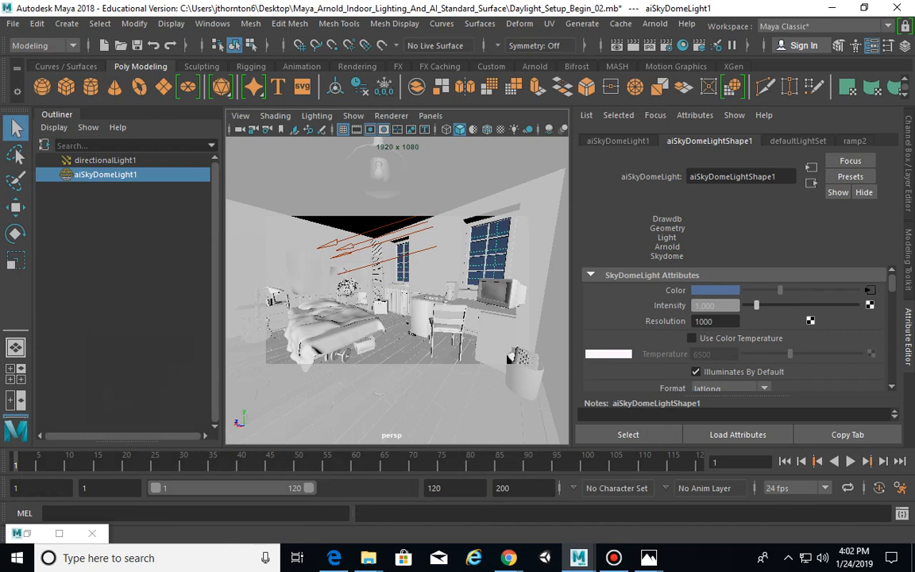
left_click(870, 290)
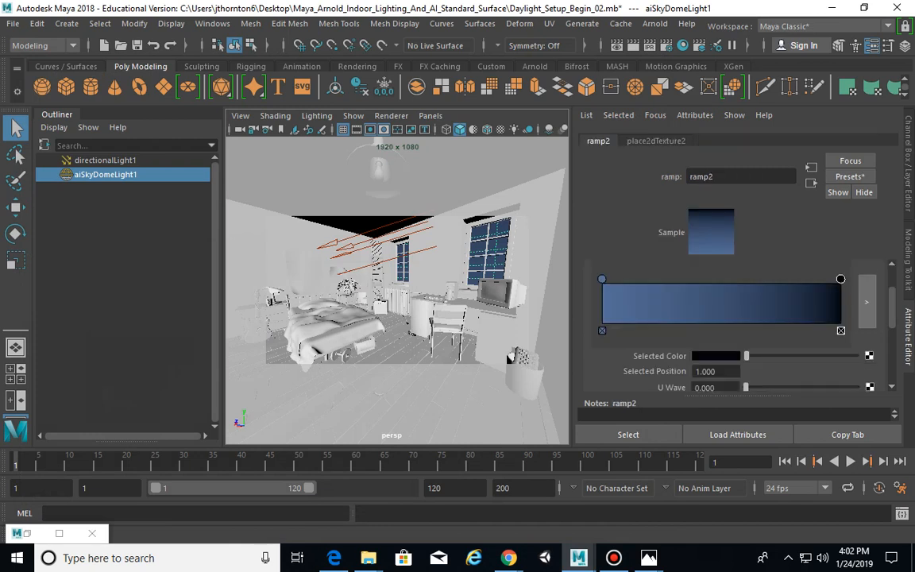
left_click(602, 279)
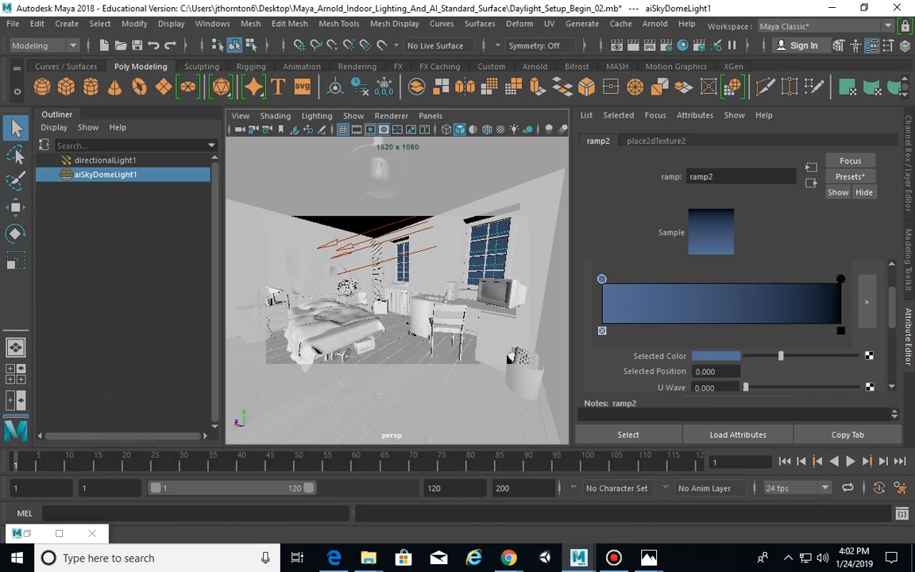
left_click(716, 356)
left_click(640, 308)
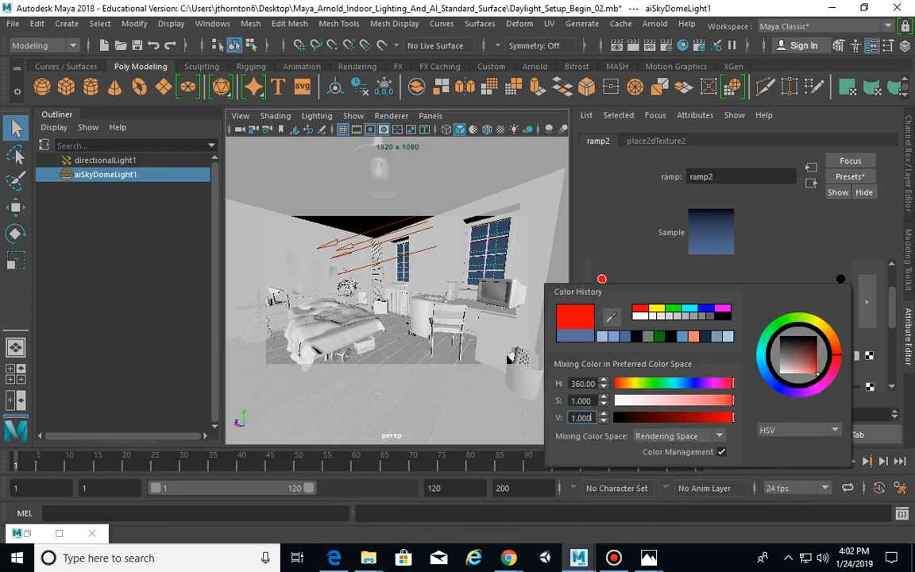
left_click(27, 533)
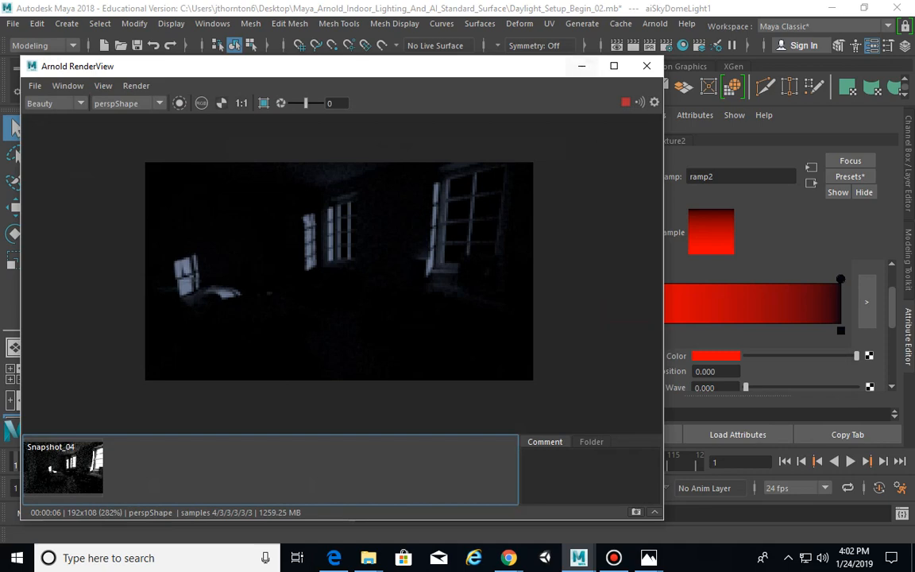
left_click(581, 66)
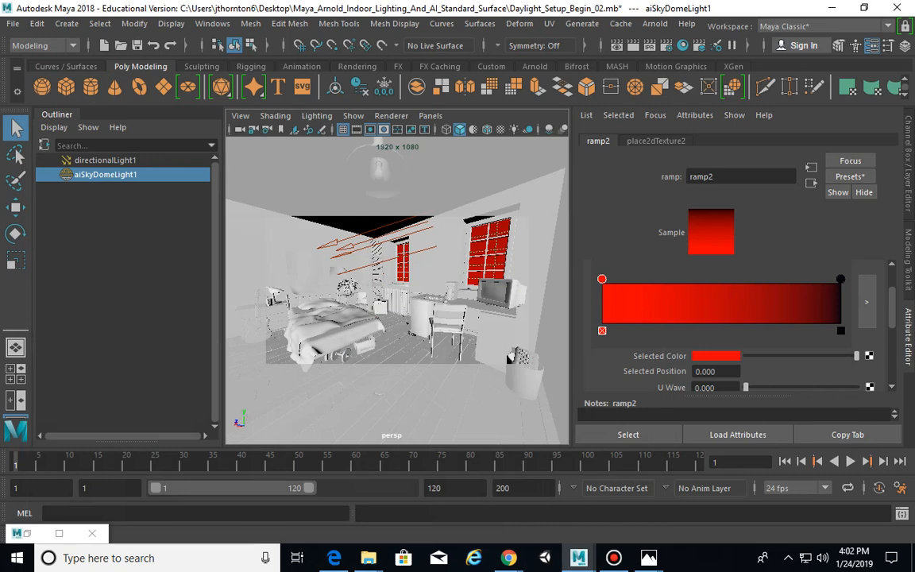
- Break the ramp connection on the skydome light's color
left_click(106, 175)
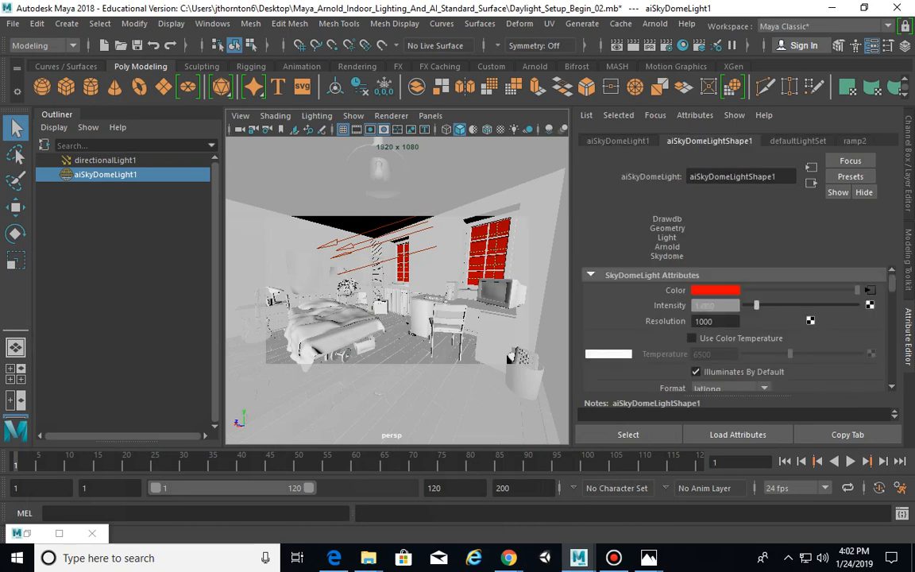
right_click(715, 290)
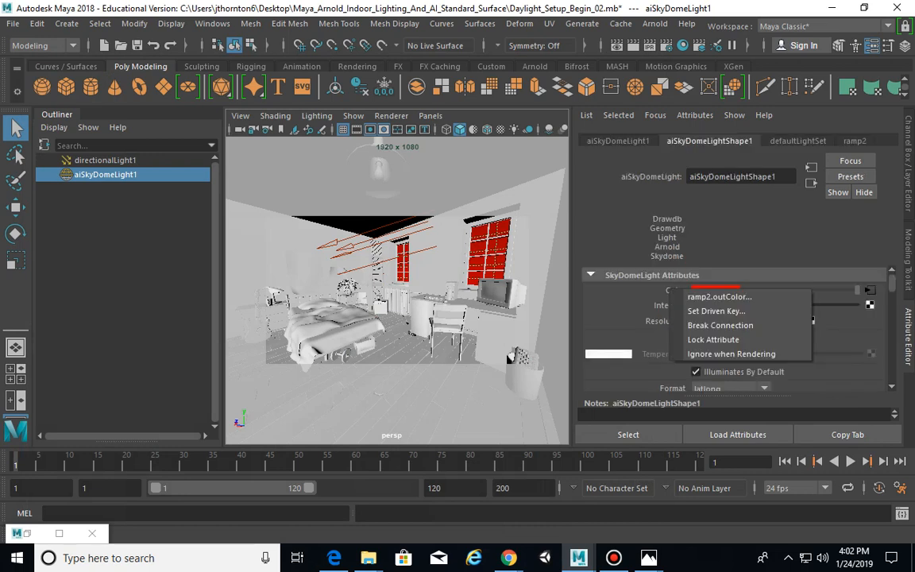
left_click(731, 325)
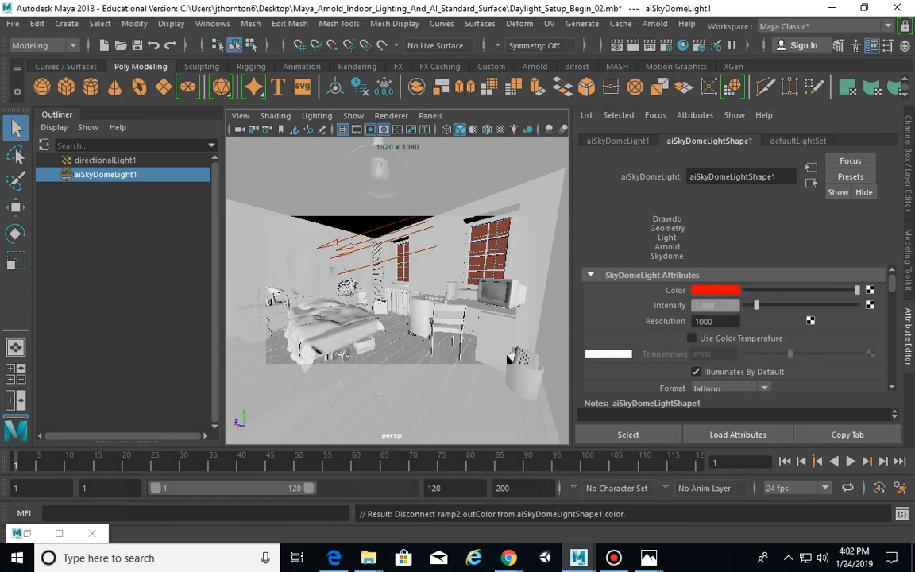
- Find ramp2 among the Hypershade textures and reconnect it to the skydome light's color
left_click(213, 23)
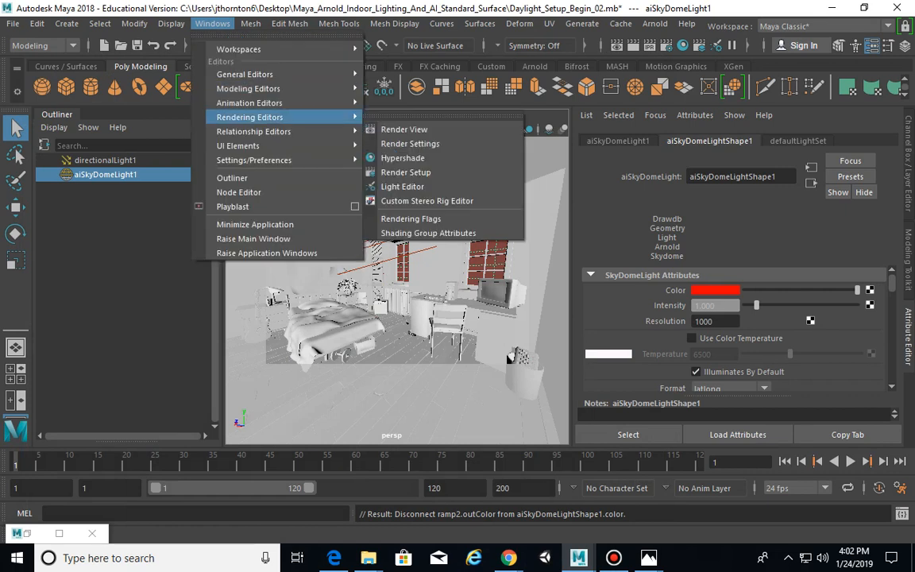
left_click(397, 117)
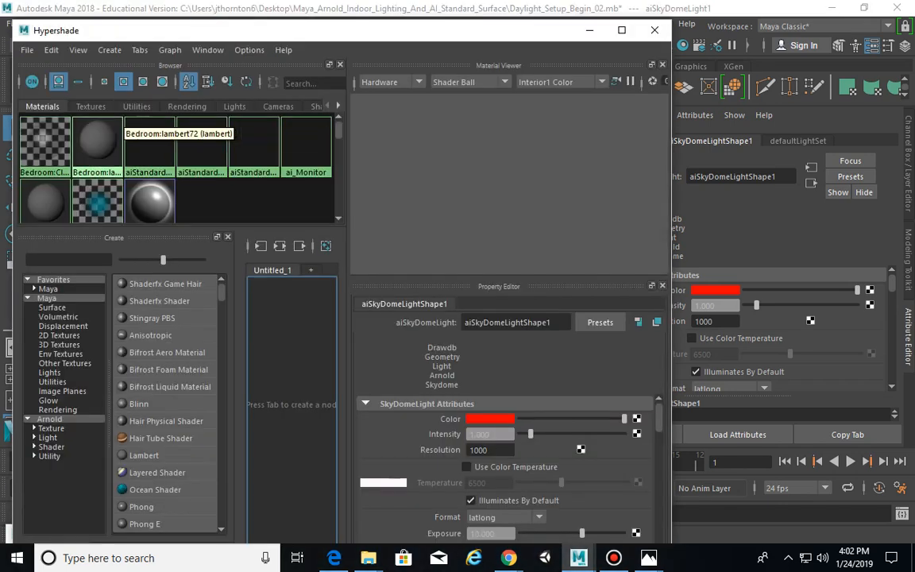
left_click(90, 106)
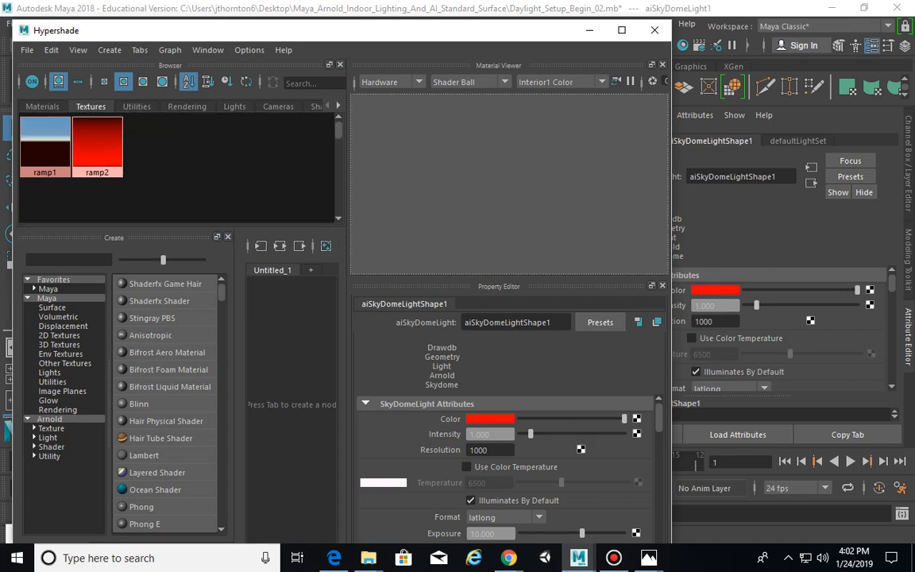
right_click(100, 136)
left_click(100, 133)
left_click(97, 143)
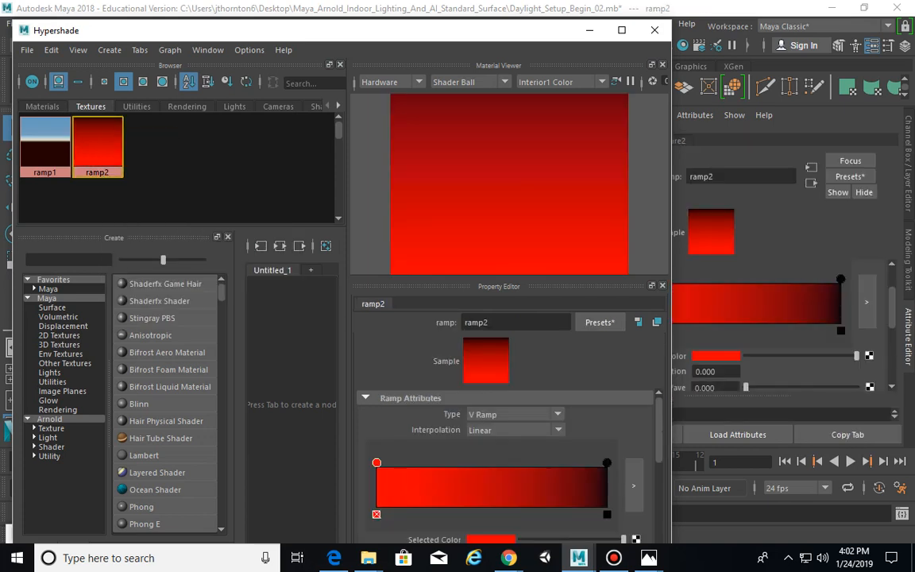
left_click(234, 106)
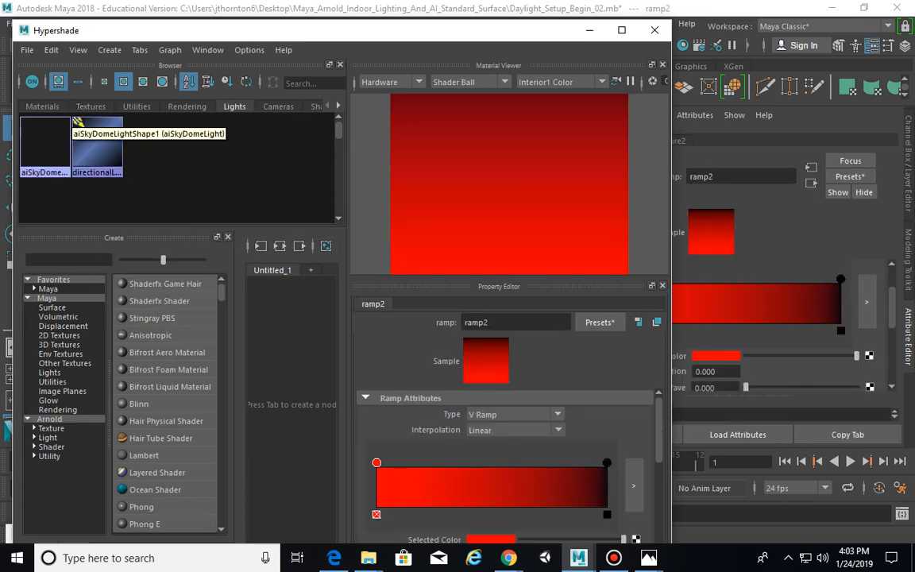
left_click(46, 143)
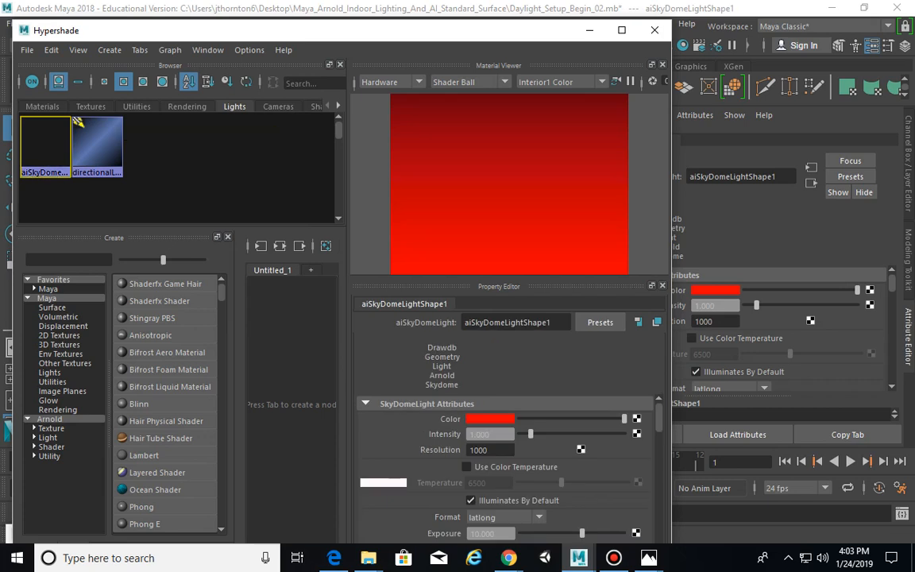
left_click(91, 106)
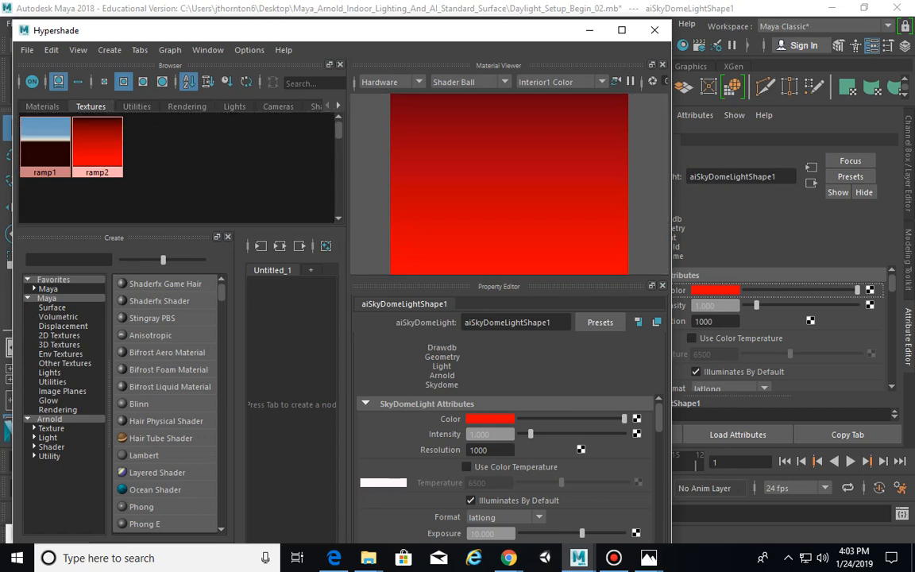
middle_click_drag(717, 290, 715, 291)
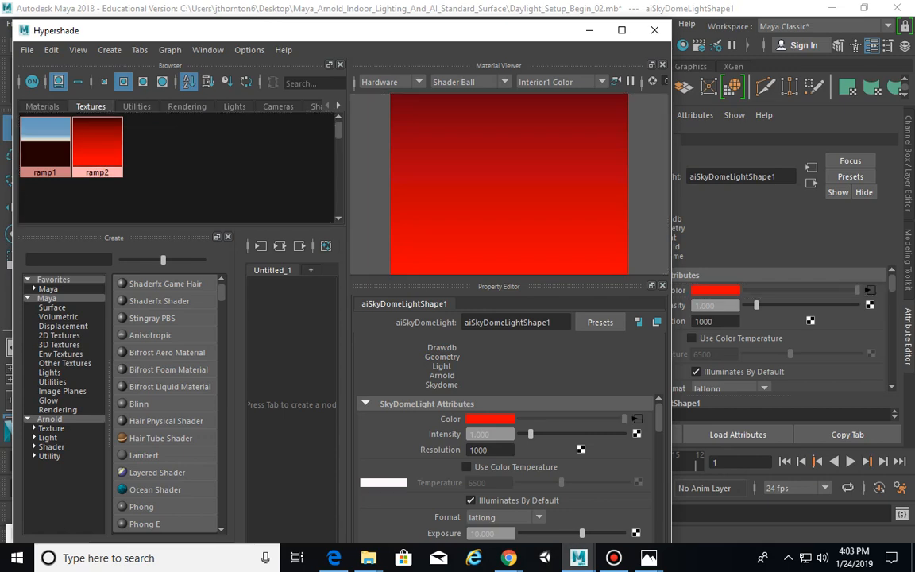
left_click(590, 30)
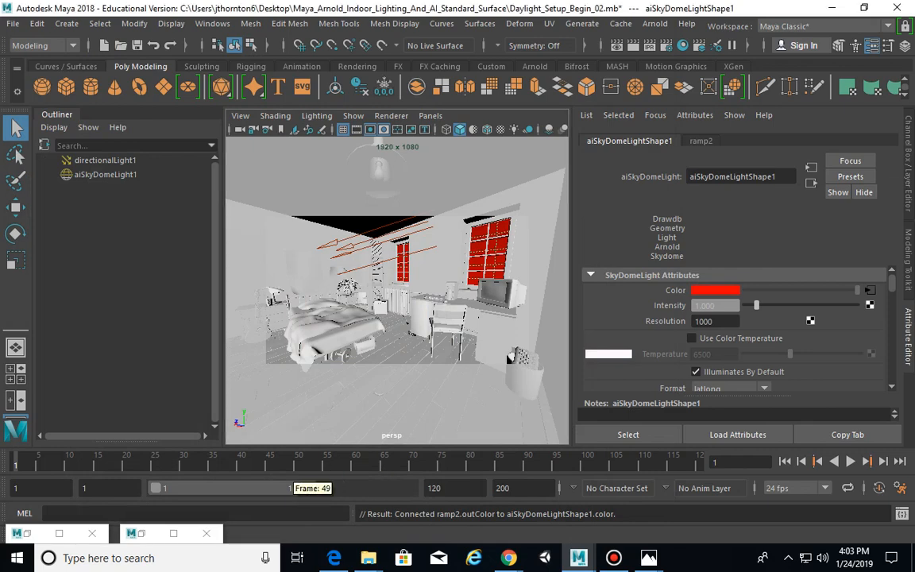
- With a narrowed Arnold RenderView open, recolor ramp2's first stop with the blue from the color history and set its value to 0.687
left_click(24, 533)
left_click(40, 429)
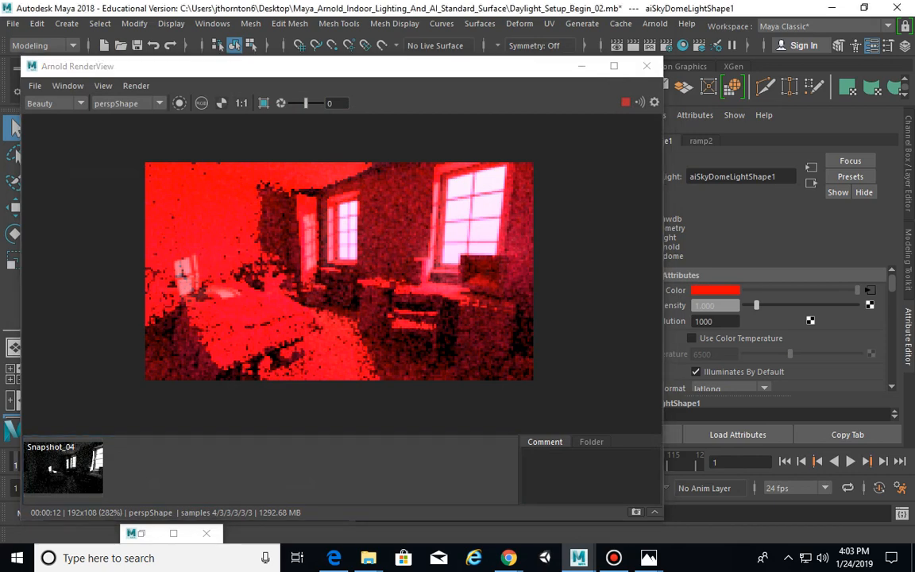
left_click(871, 290)
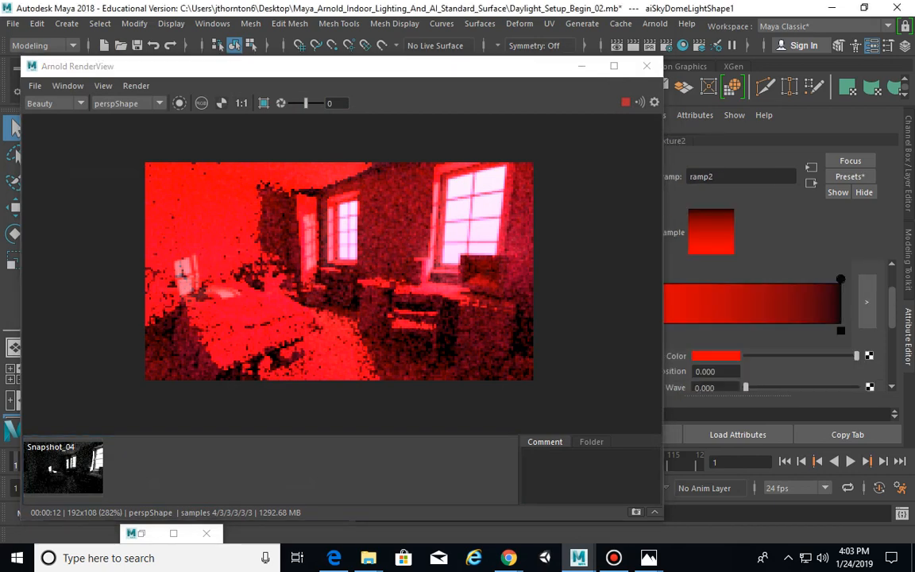
left_click_drag(664, 56, 492, 66)
left_click(716, 356)
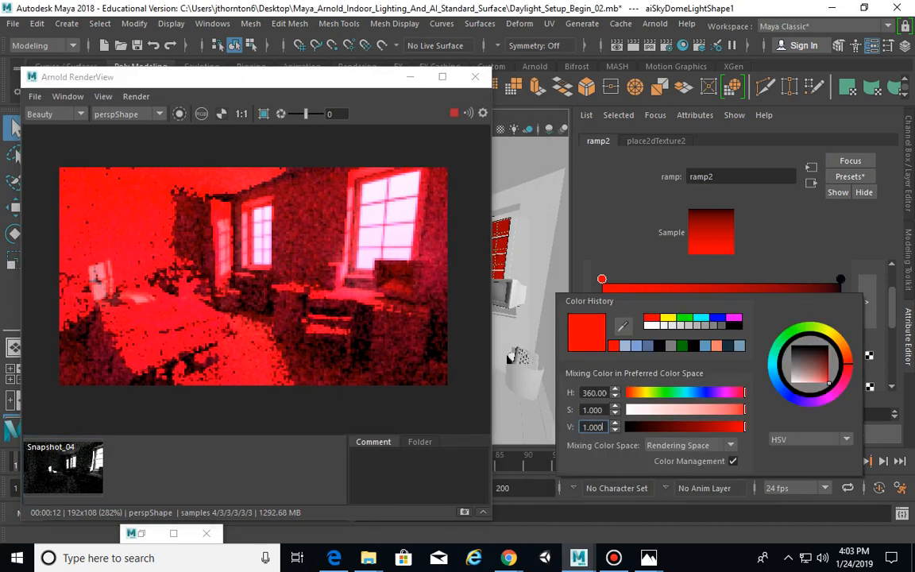
left_click(648, 346)
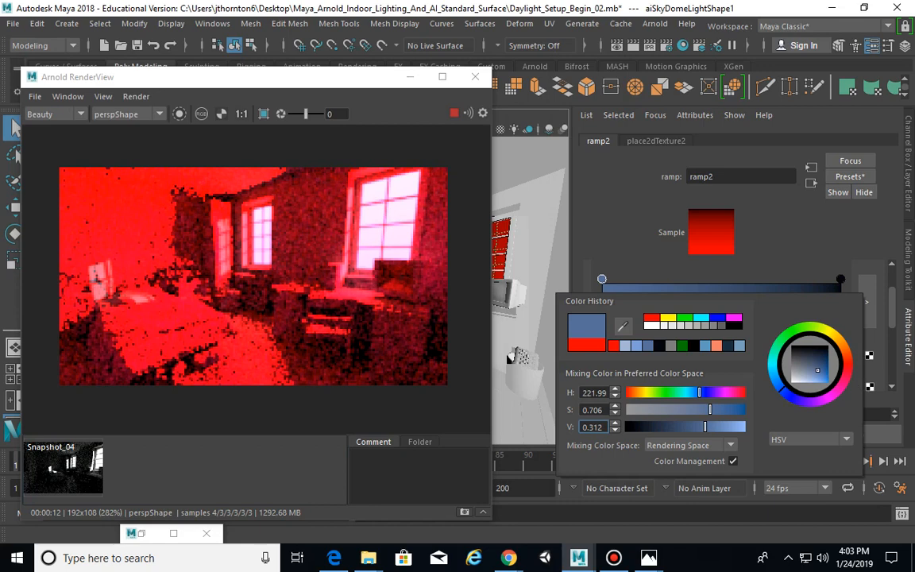
type("0.687")
key("Return")
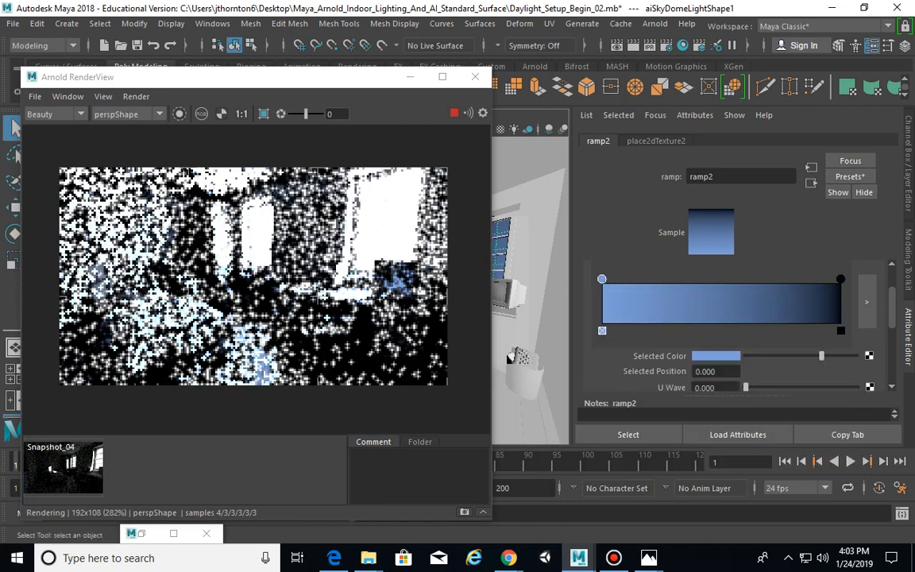
- Go from ramp2 back to the skydome light's attributes and set its exposure to 2
left_click_drag(327, 79, 343, 76)
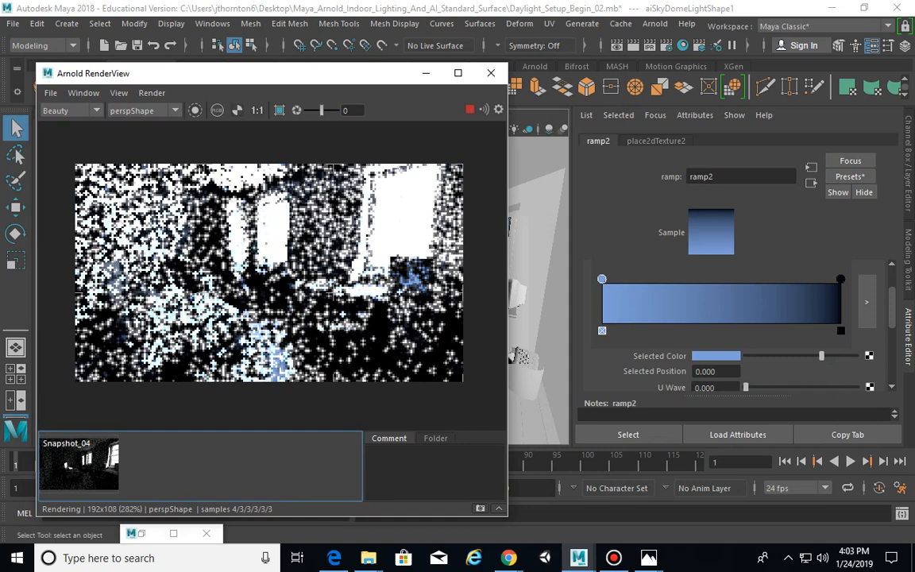
mouse_move(891, 306)
left_mouse_down()
mouse_move(891, 351)
mouse_move(891, 288)
left_mouse_up()
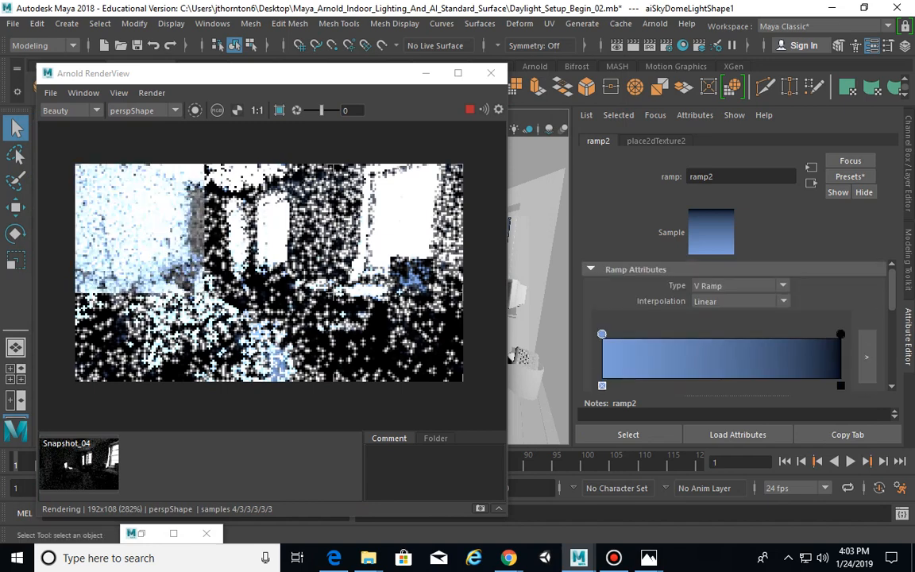
left_click_drag(397, 73, 363, 71)
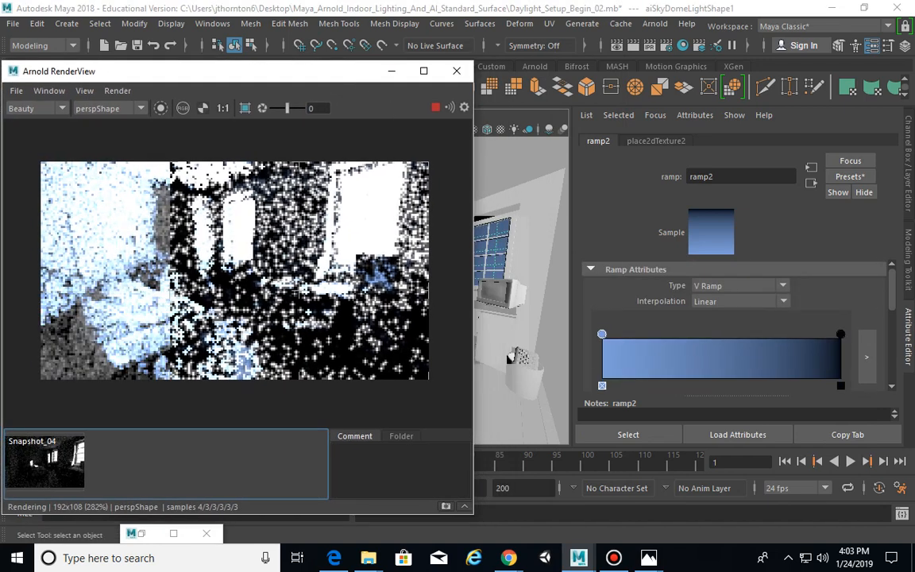
left_click(811, 184)
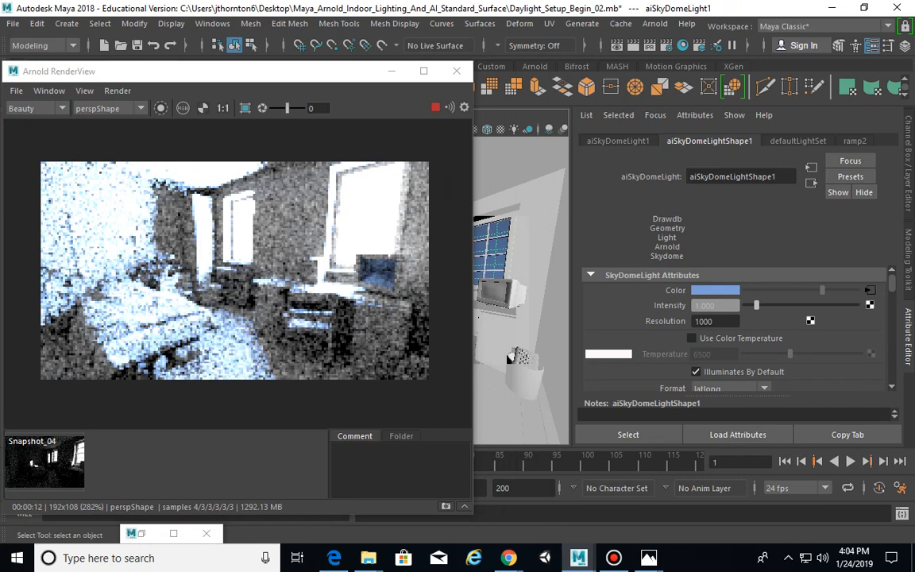
scroll(735, 328, "down", 2)
scroll(735, 328, "down", 2)
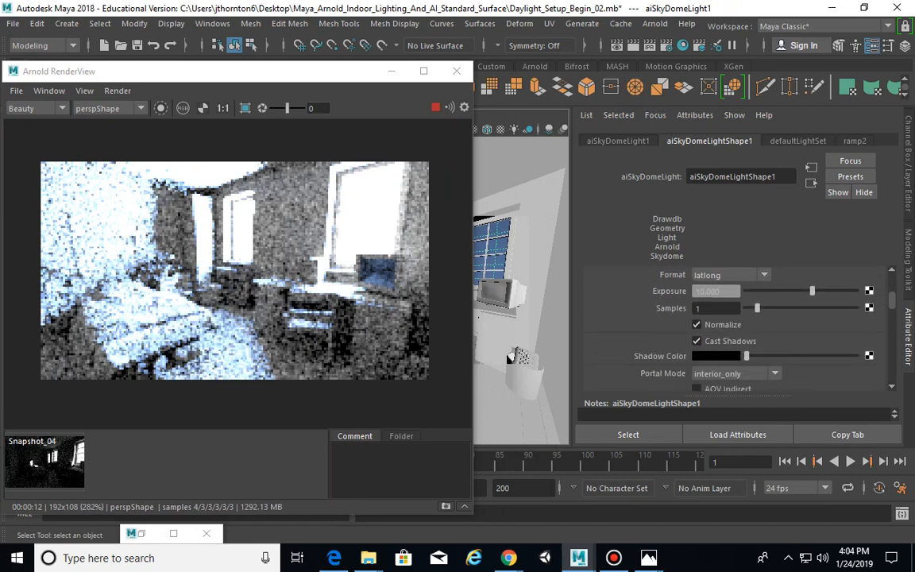
left_click_drag(727, 291, 631, 262)
type("2")
key("Return")
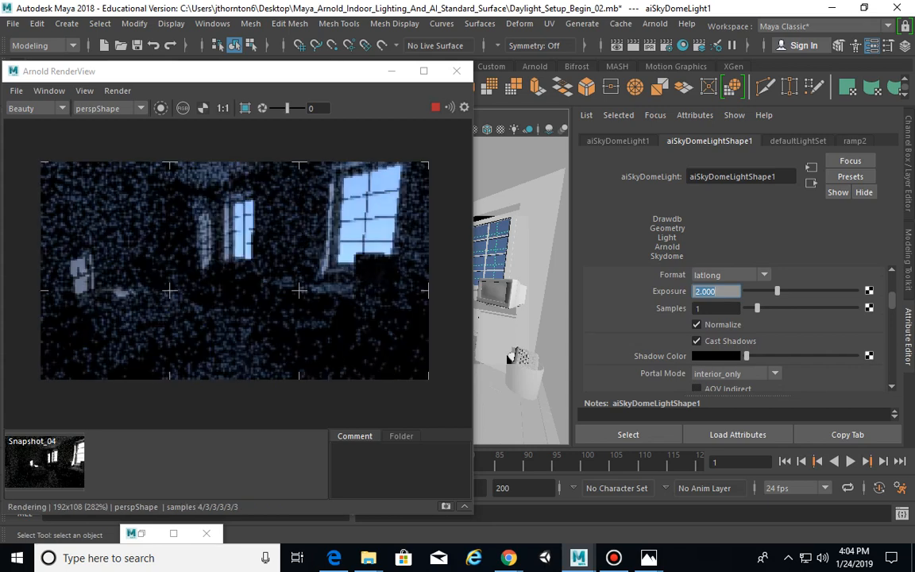
- Open the ramp connected to the skydome light's color and darken its first stop to a value of 0.017
left_click_drag(314, 71, 367, 69)
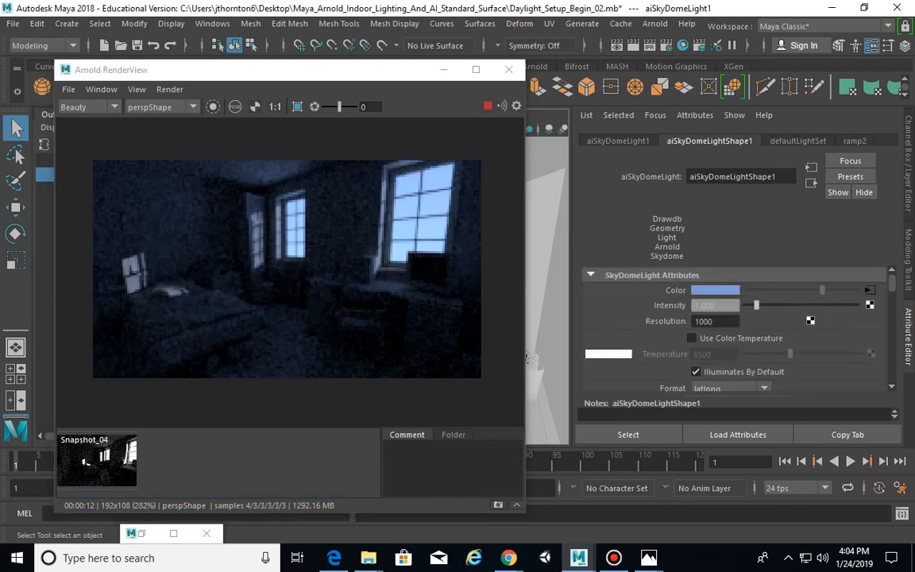
left_click(871, 290)
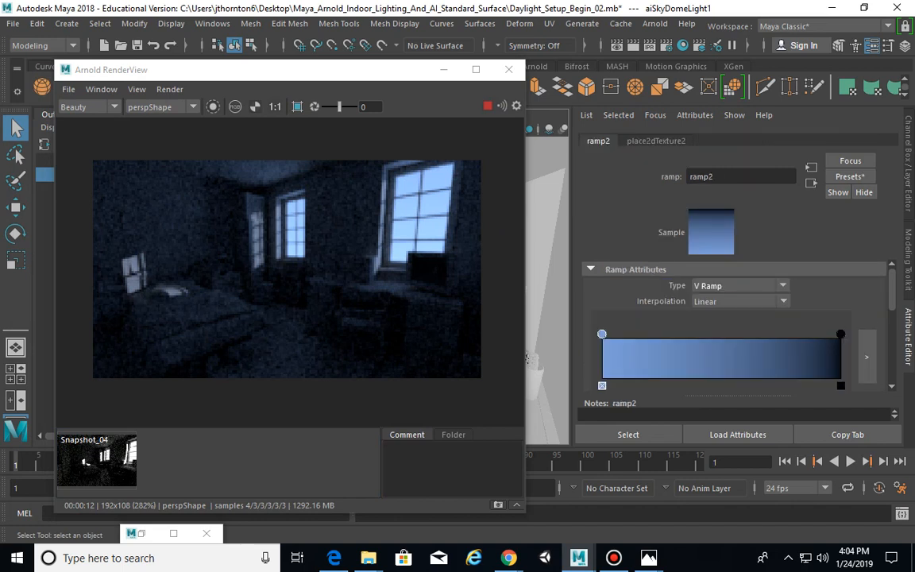
scroll(739, 334, "down", 3)
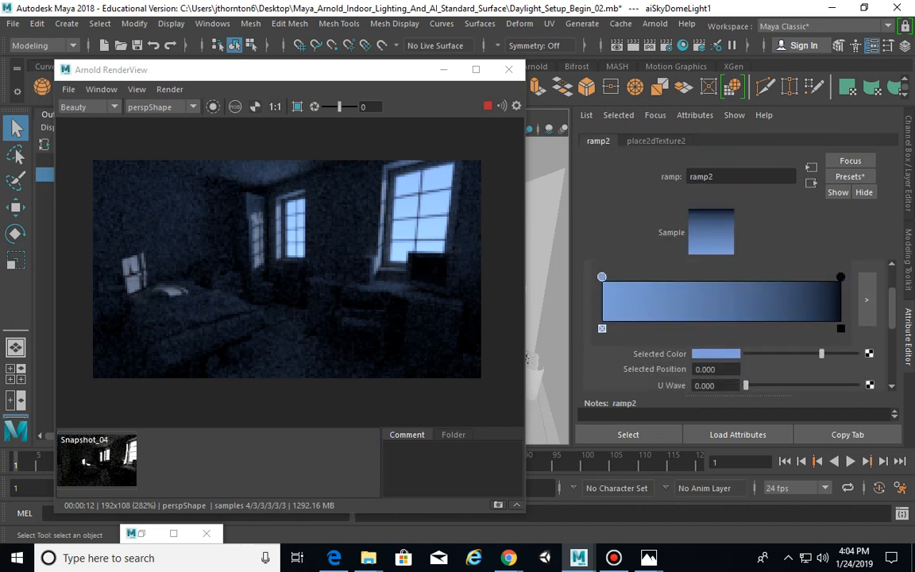
left_click(716, 354)
type("0.038")
key("Return")
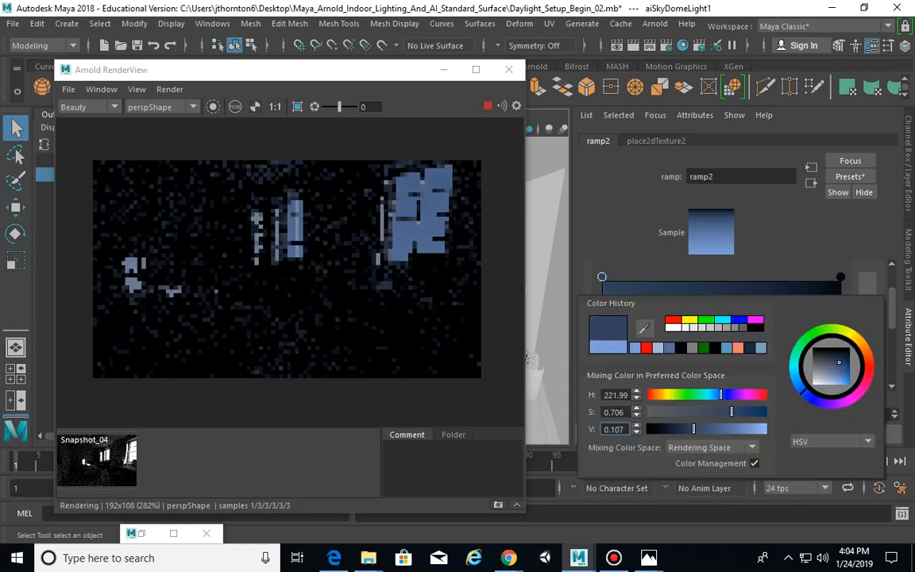
key("BackSpace")
key("BackSpace")
type("17")
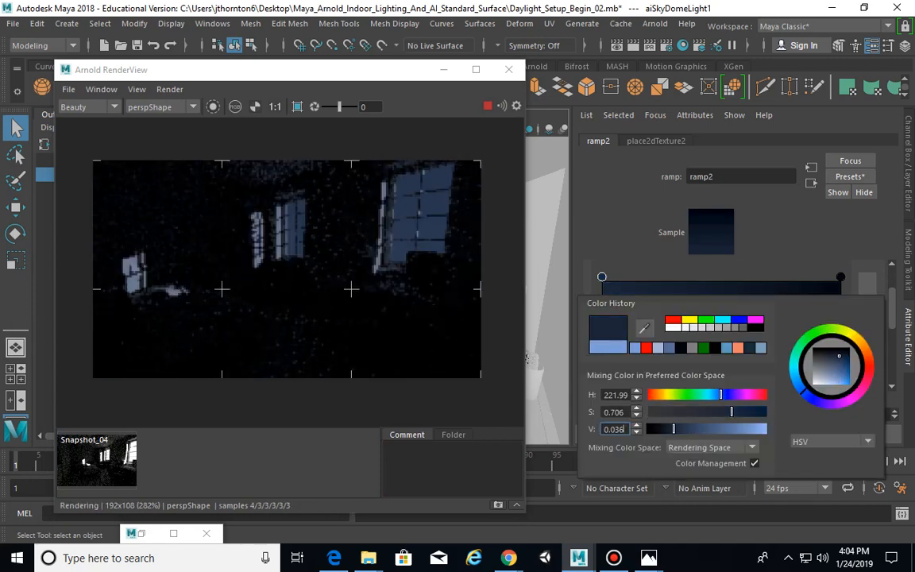
key("Return")
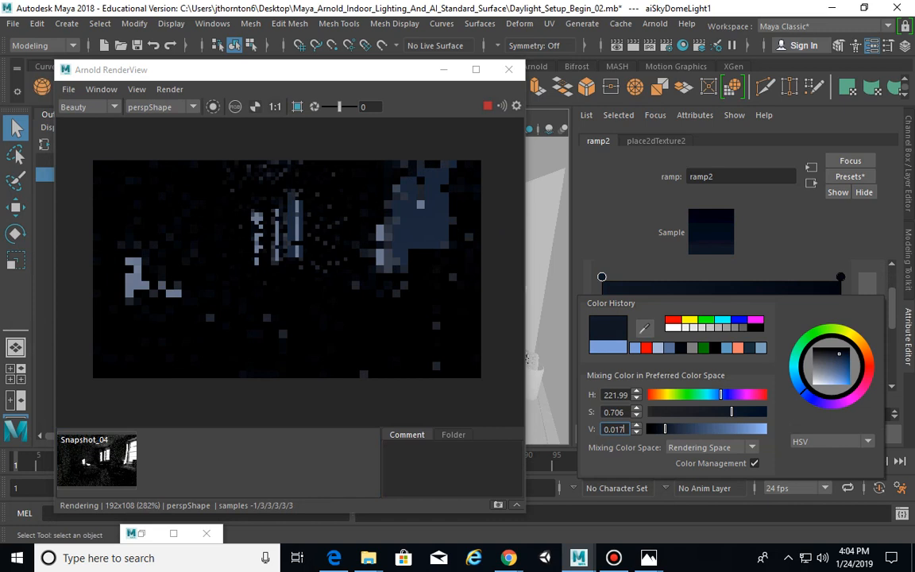
- Try a value of 0.005 for ramp2's first color stop and settle on 0.007
key("BackSpace")
key("BackSpace")
type("05")
key("Return")
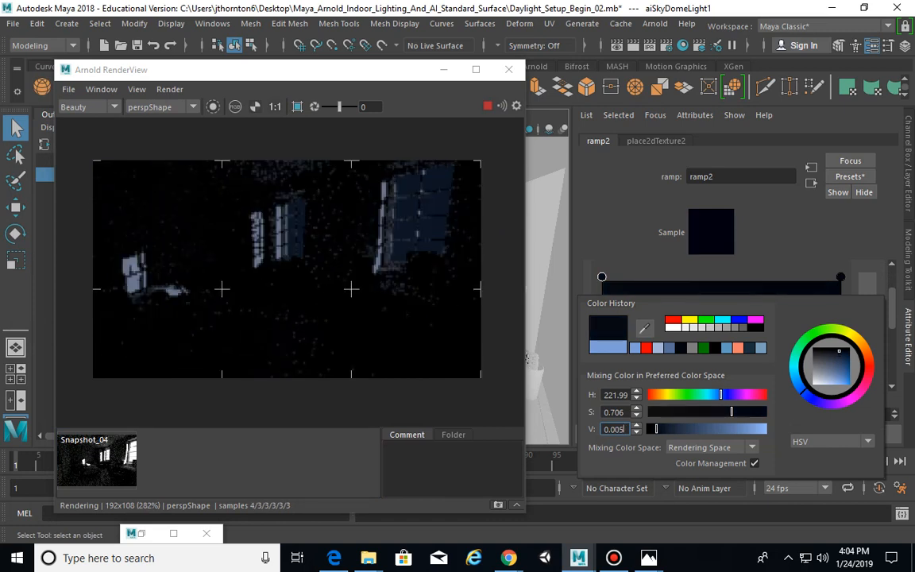
key("BackSpace")
type("7")
key("Return")
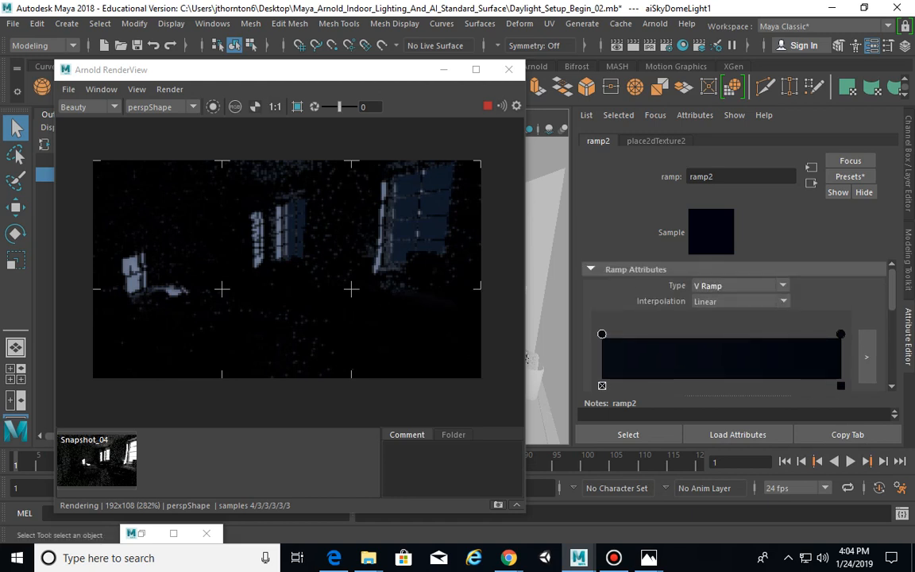
- Return to the skydome light's attributes and set its exposure to 5
left_click_drag(404, 74, 355, 74)
left_click(811, 184)
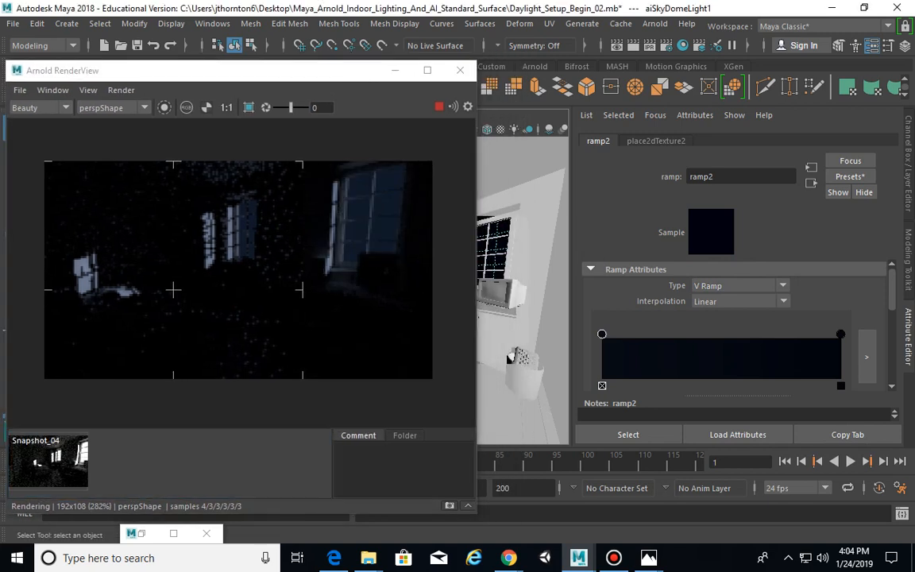
scroll(735, 329, "down", 5)
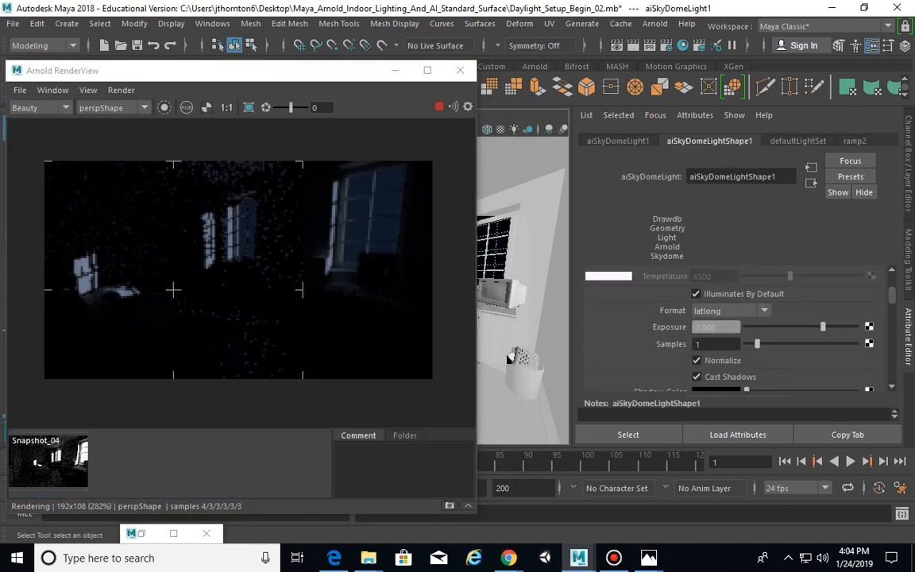
left_click(717, 327)
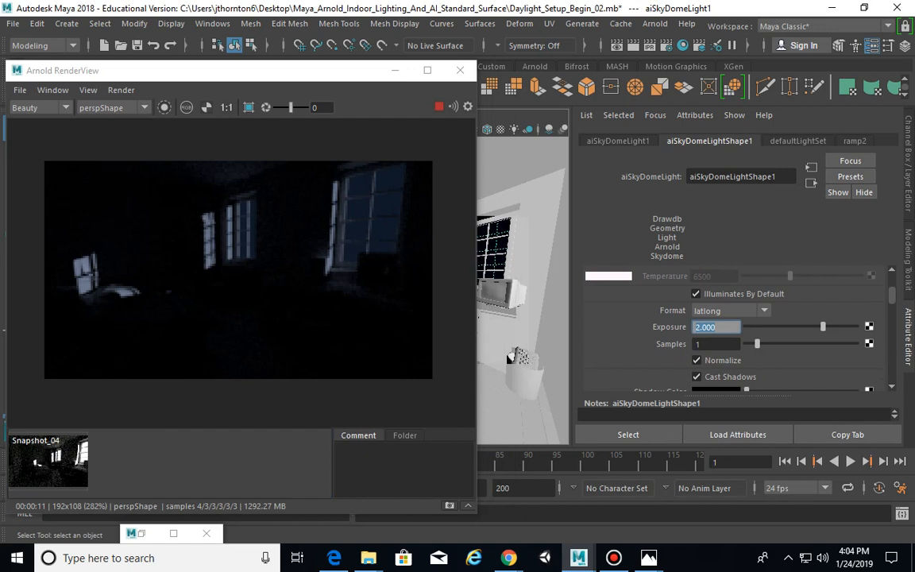
type("5")
key("Return")
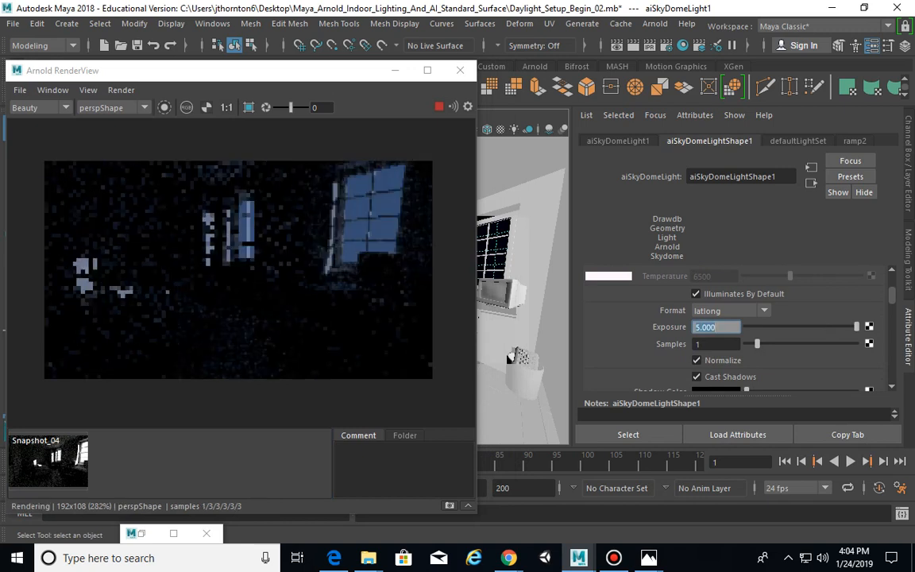
- Minimize Arnold RenderView, frame the bedside lamp in the viewport and select its bulb
left_click_drag(272, 68, 320, 65)
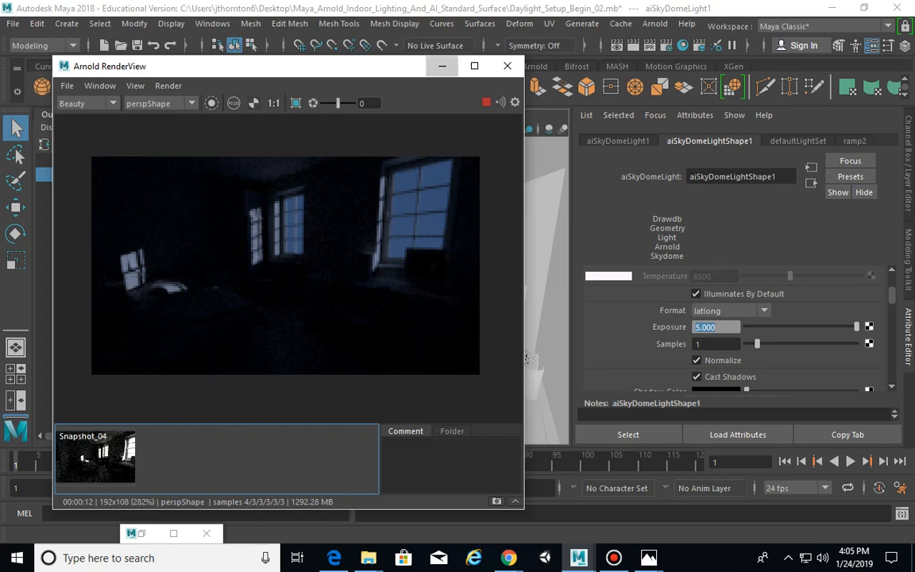
left_click(442, 65)
left_click(275, 293)
key("f")
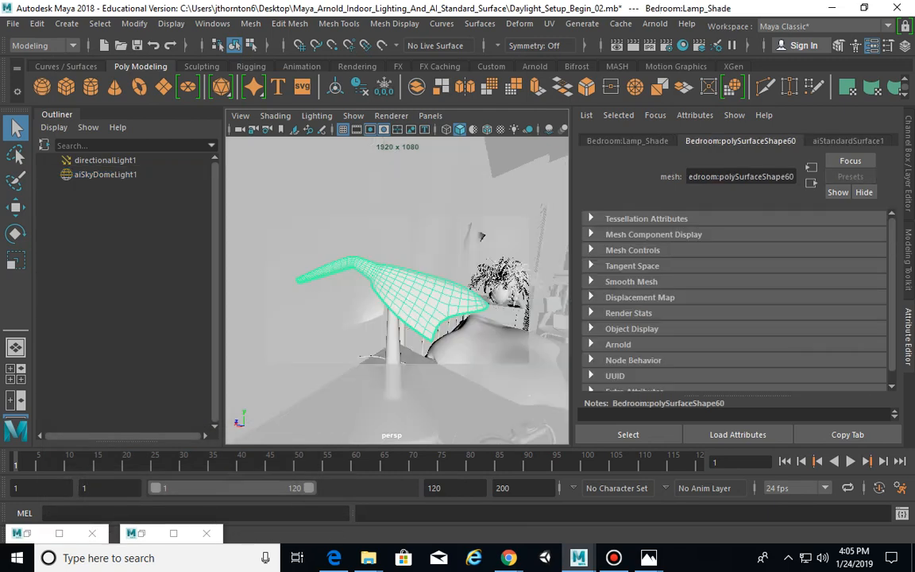
left_click_drag(480, 236, 329, 271, "alt")
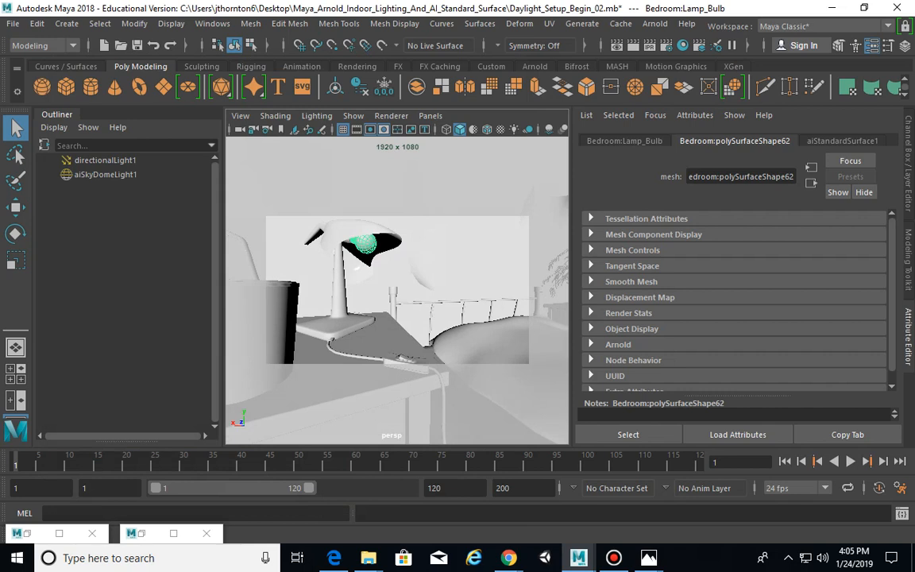
- Create a point light and move it with vertex snapping from the floor to the bedside lamp
left_click(67, 23)
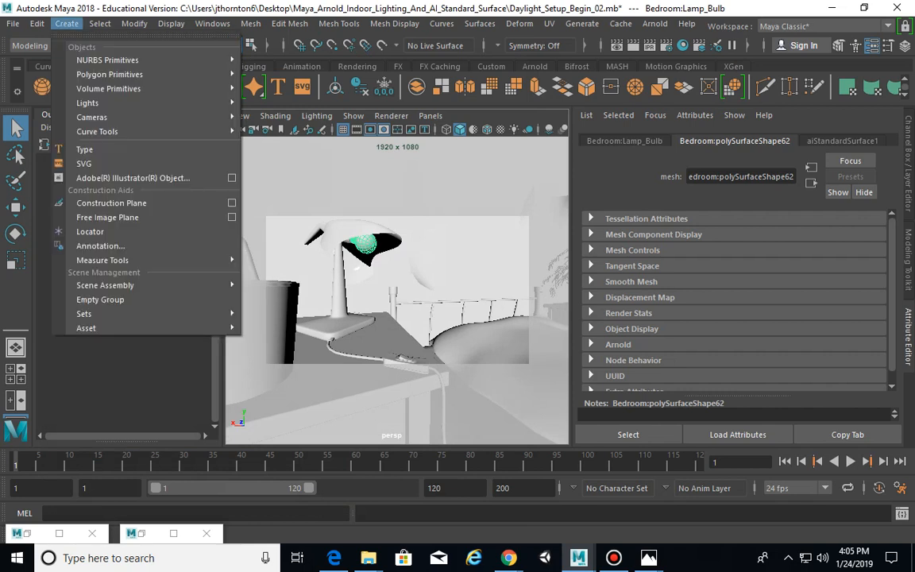
mouse_move(143, 103)
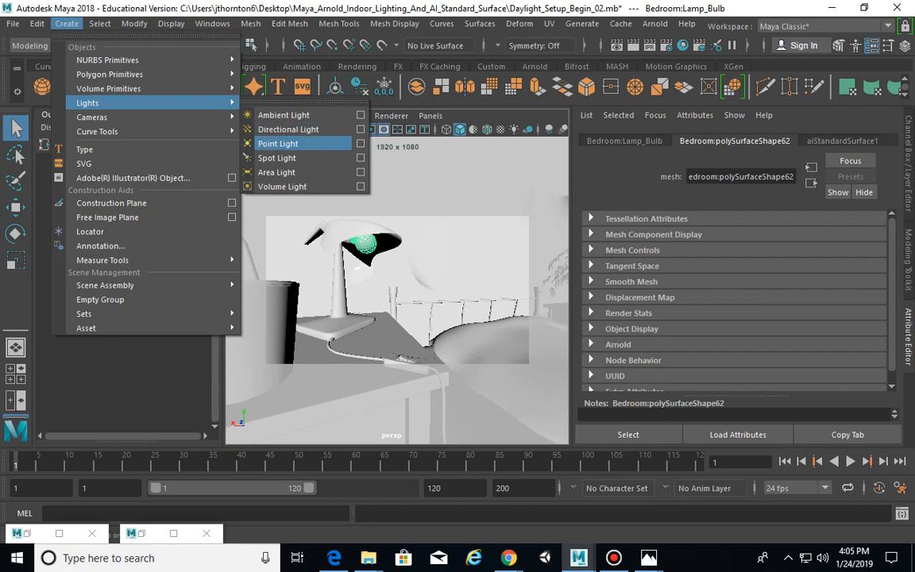
left_click(279, 143)
scroll(397, 290, "down", 4)
left_click_drag(398, 290, 378, 333, "alt")
key("w")
scroll(397, 290, "down", 5)
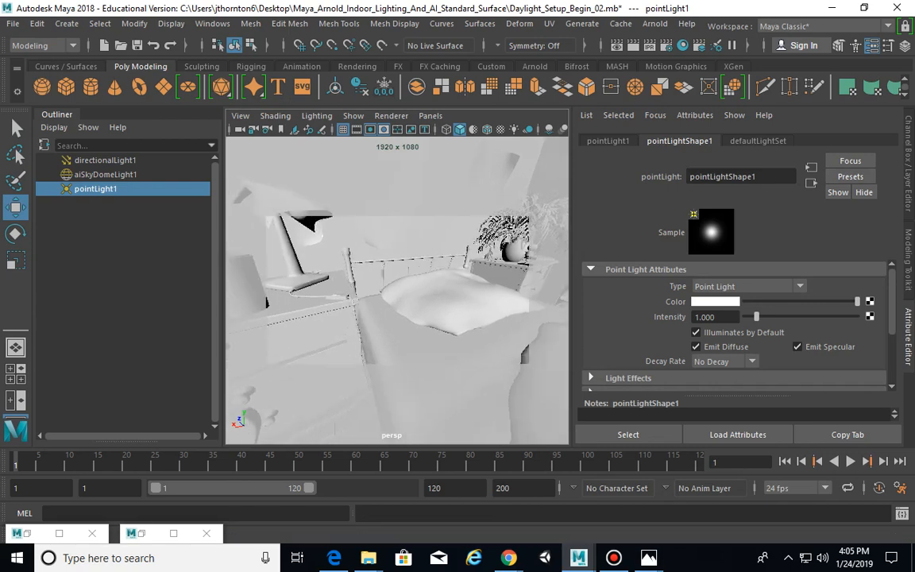
left_click_drag(389, 298, 422, 261, "alt")
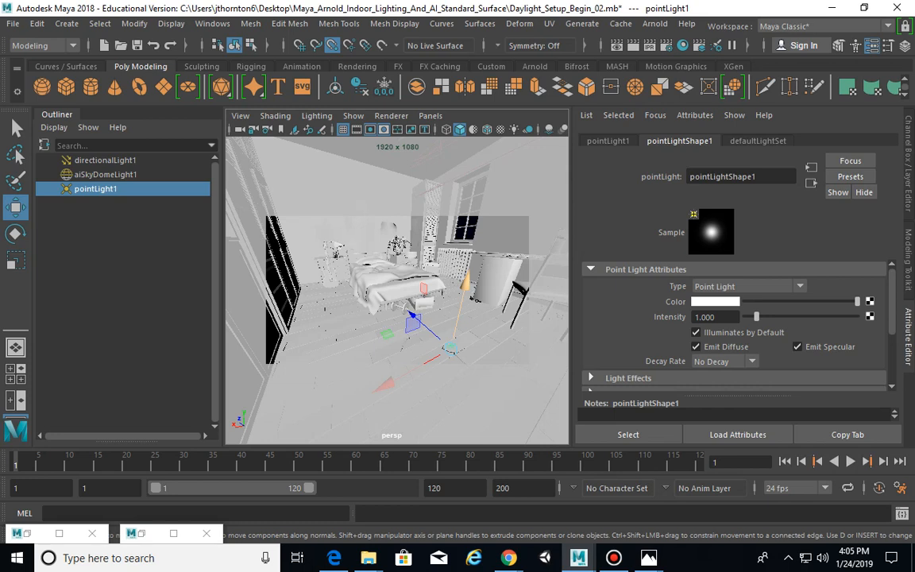
left_click_drag(413, 318, 341, 246)
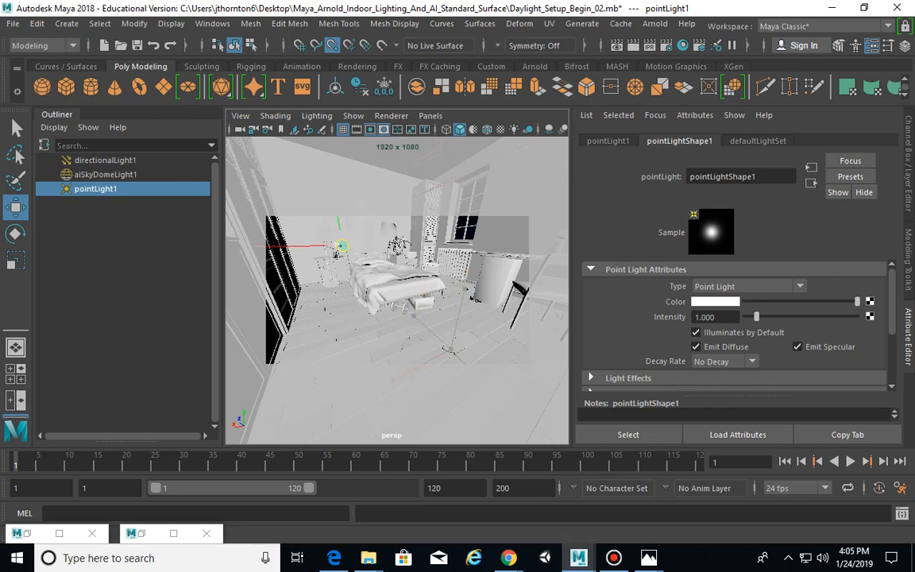
key("f")
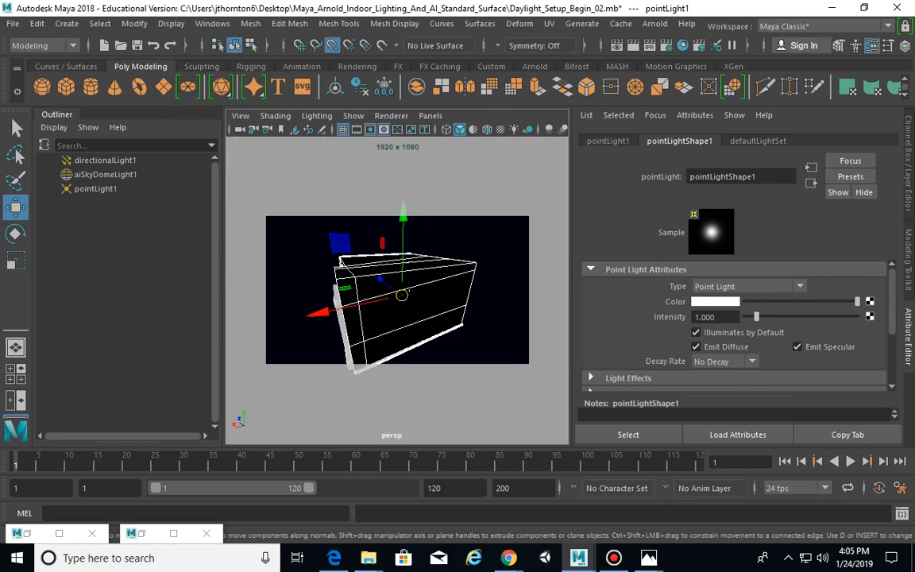
key("ctrl+z")
key("[")
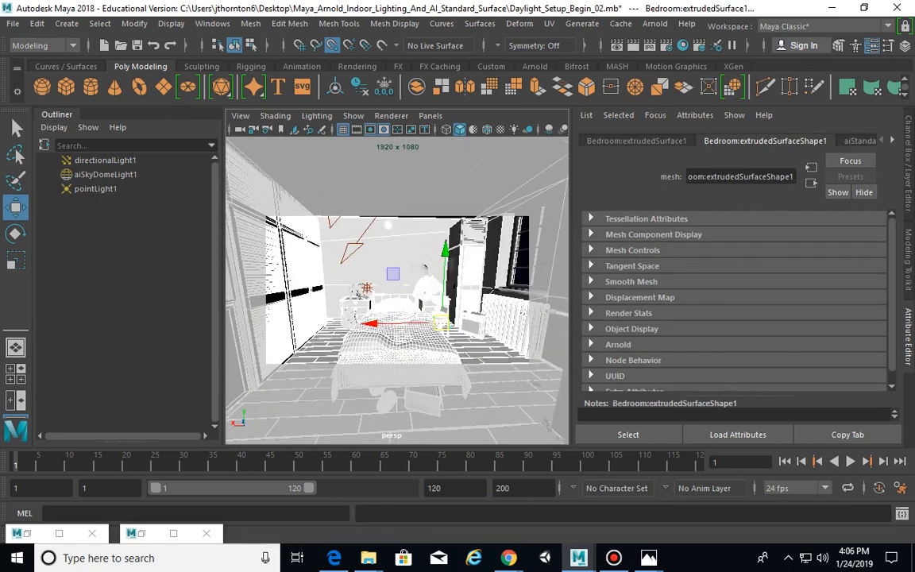
left_click_drag(397, 286, 309, 274, "alt")
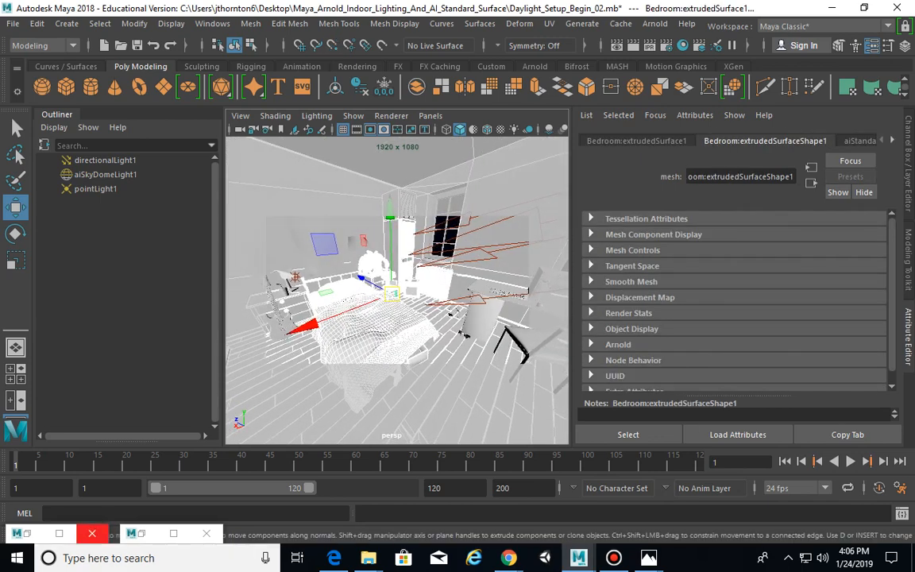
- Restore Arnold RenderView, stop its live rendering and minimize it again
left_click(59, 533)
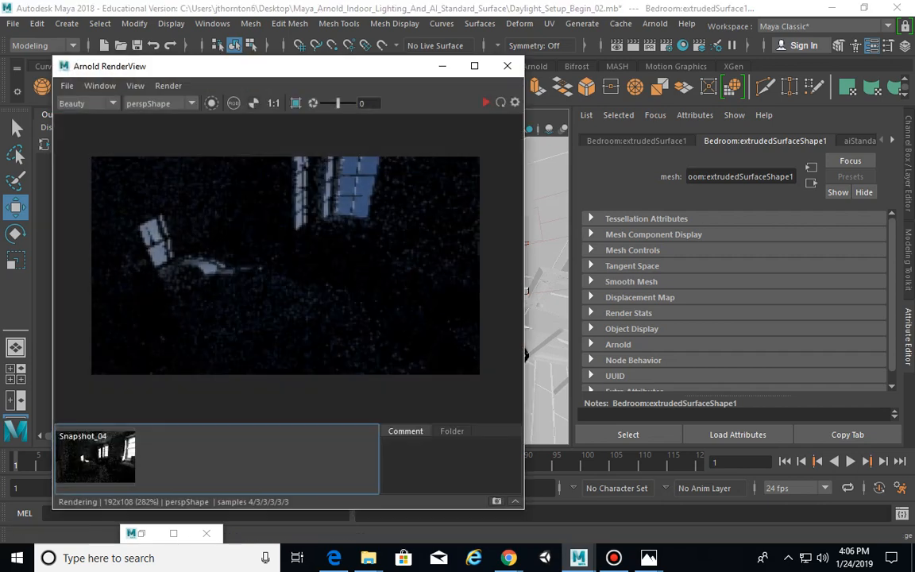
left_click(486, 102)
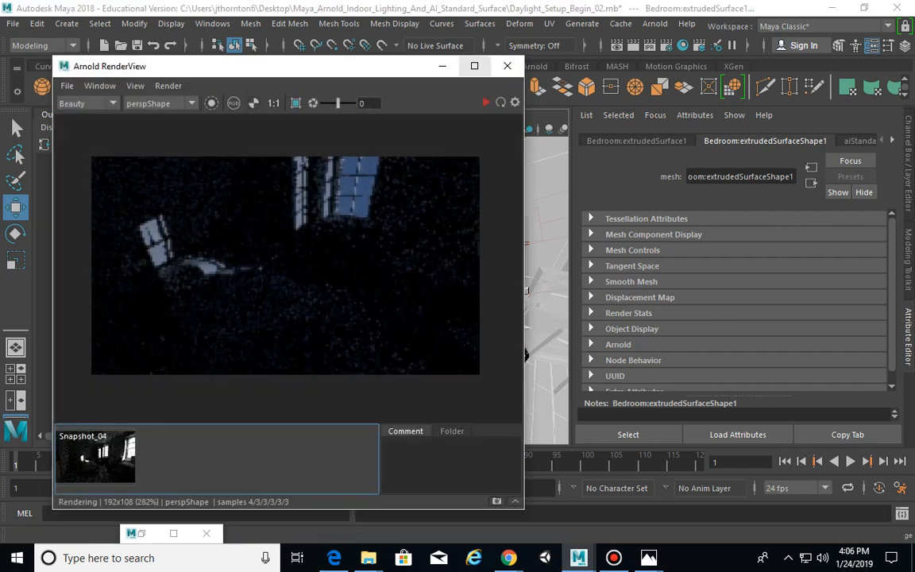
left_click(442, 65)
- Frame the bedside lamp's shade in the viewport and try to pick the point light beneath it
mouse_move(521, 350)
left_mouse_down("alt")
mouse_move(525, 362)
mouse_move(526, 343)
left_mouse_up("alt")
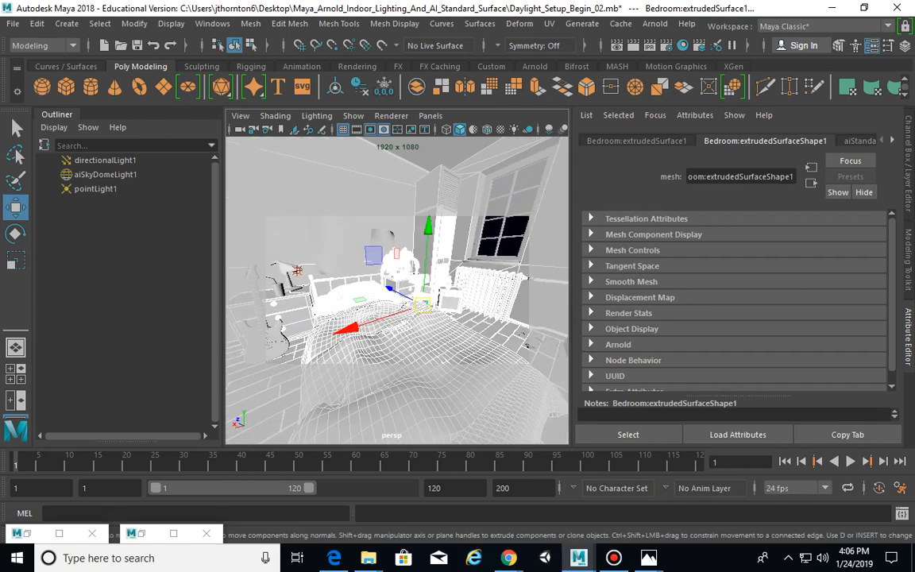
left_click(393, 253)
key("f")
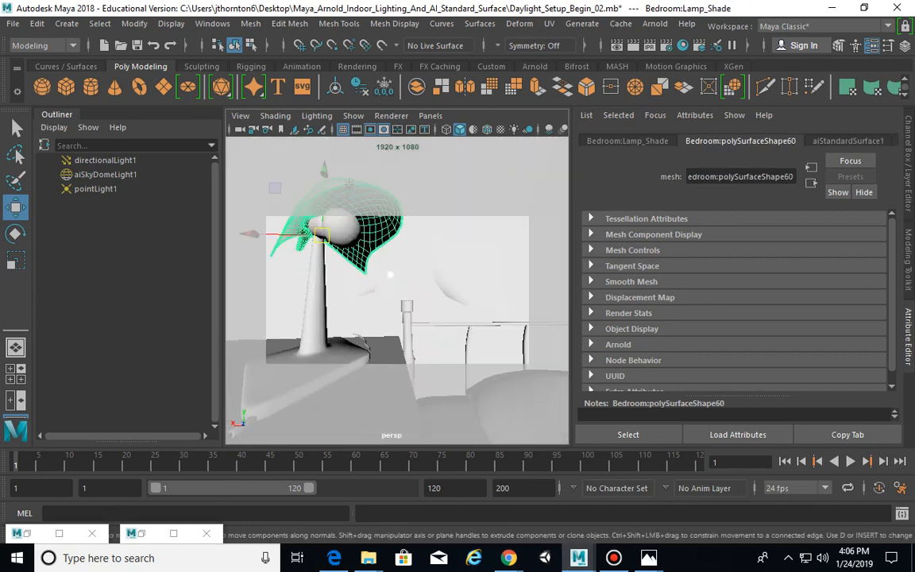
left_click_drag(413, 262, 474, 226, "alt")
left_click(455, 250)
left_click(474, 228)
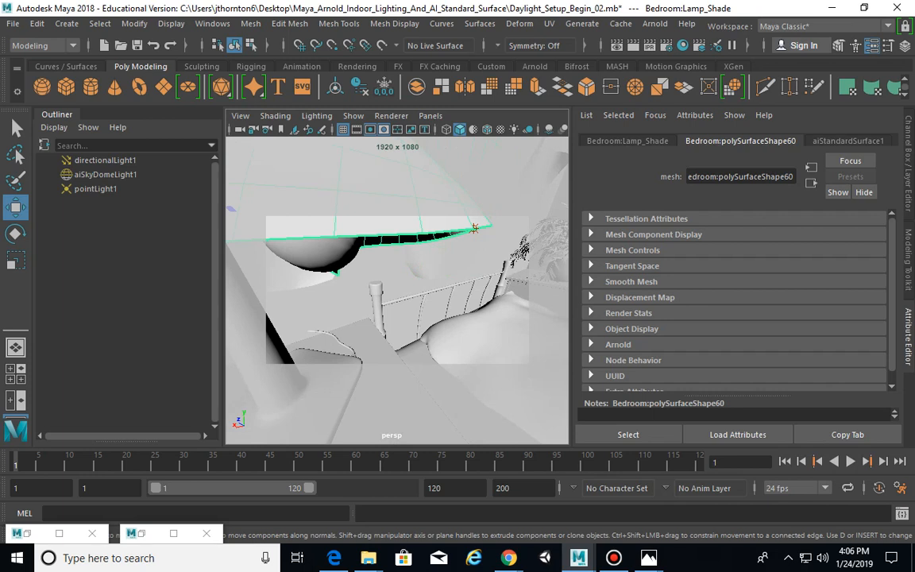
left_click_drag(474, 228, 429, 235, "alt")
left_click(379, 233)
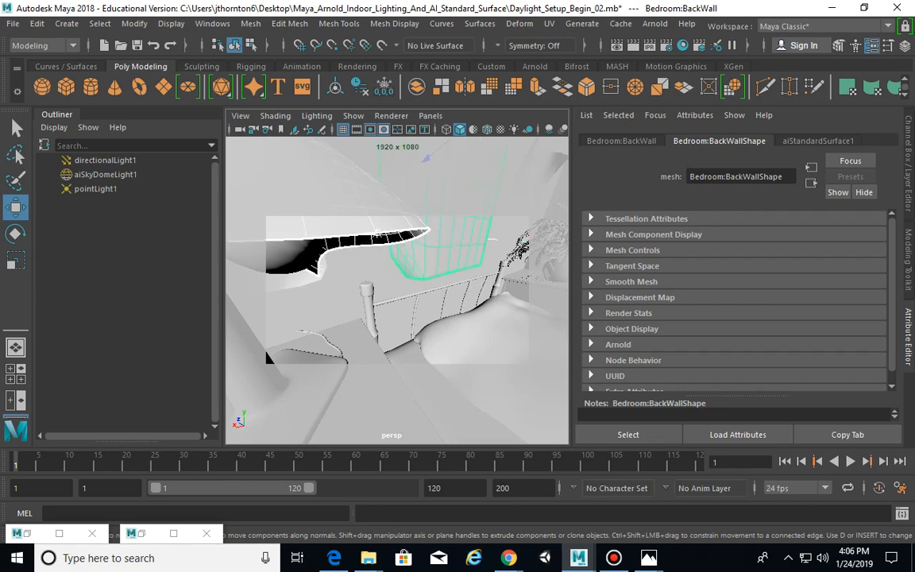
- Add the point light to the current selection and delete it together with the back wall
left_click(95, 188)
left_click(376, 233)
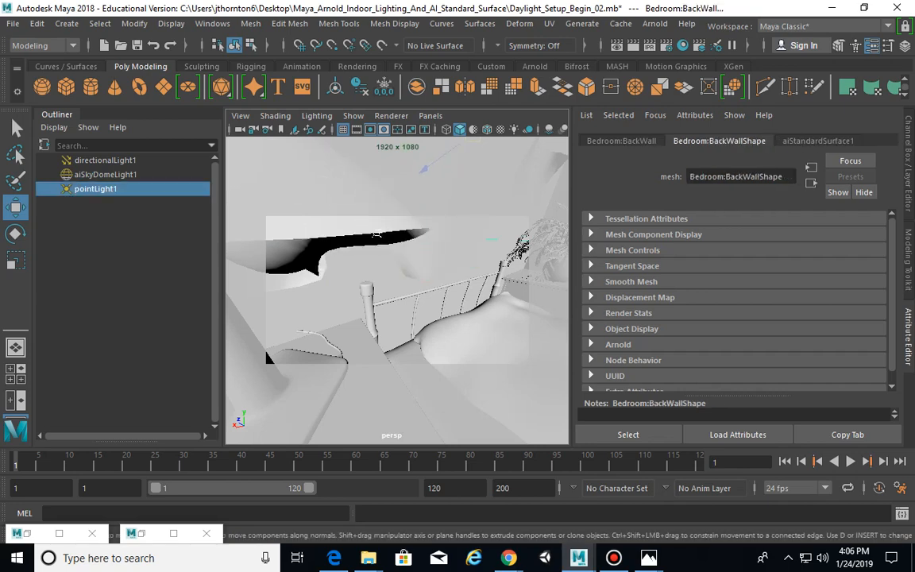
left_click_drag(377, 234, 365, 226, "alt")
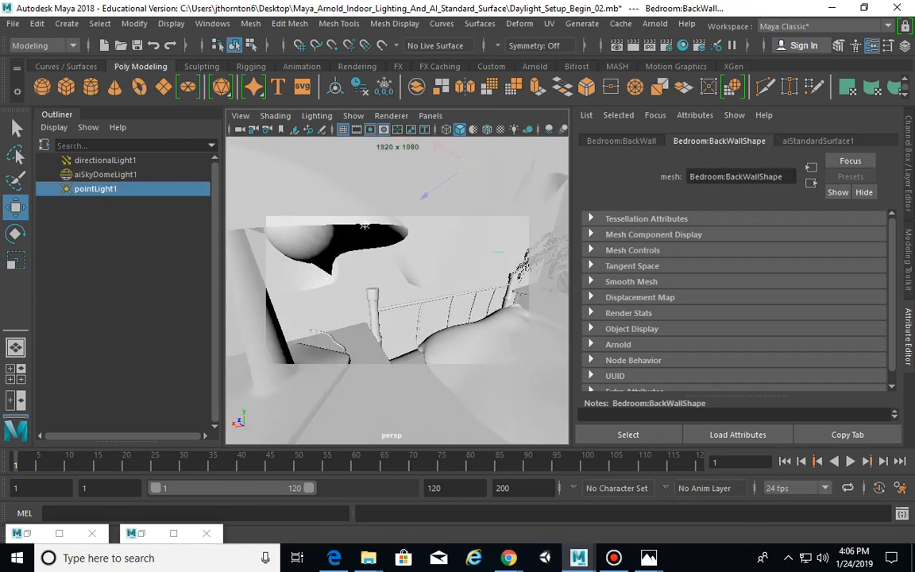
key("Delete")
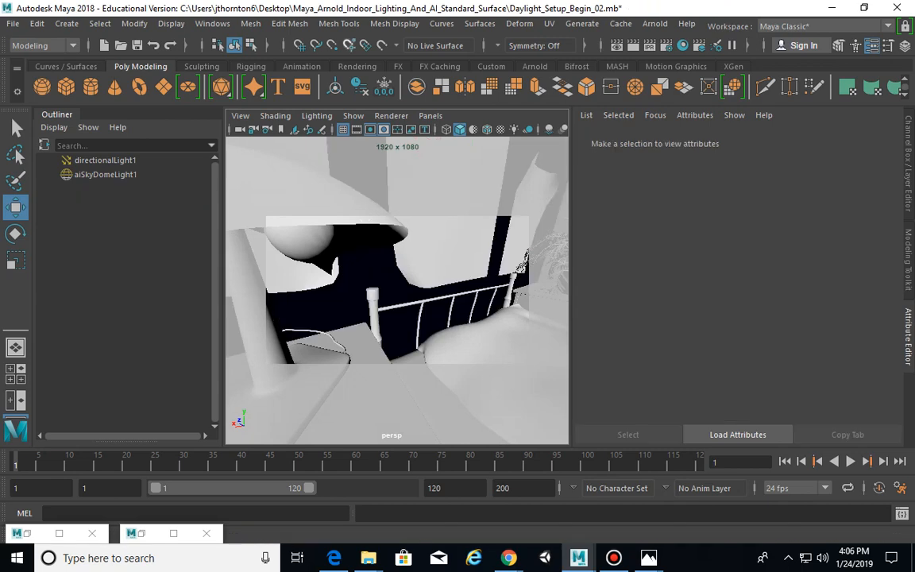
- Create a new point light and snap it from the floor to the bedside lamp
key("a")
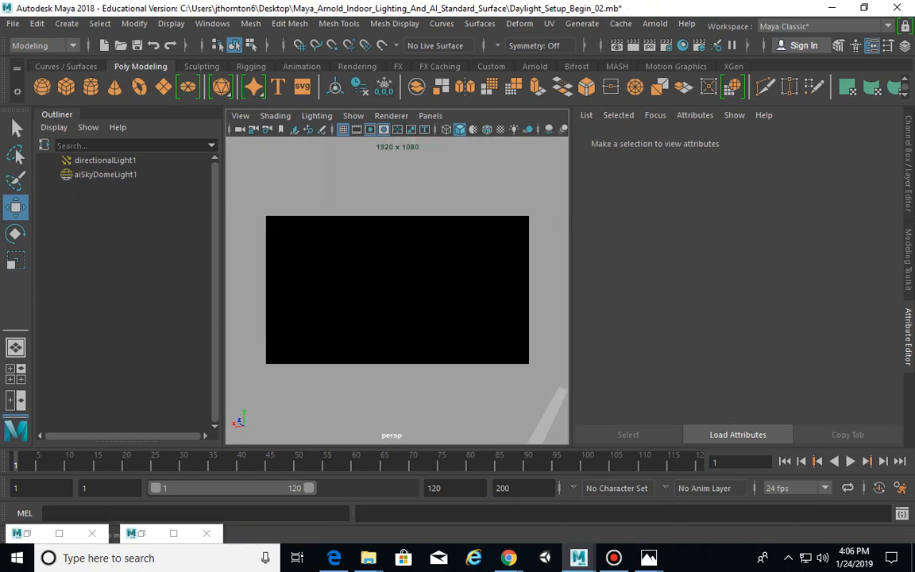
left_click(67, 23)
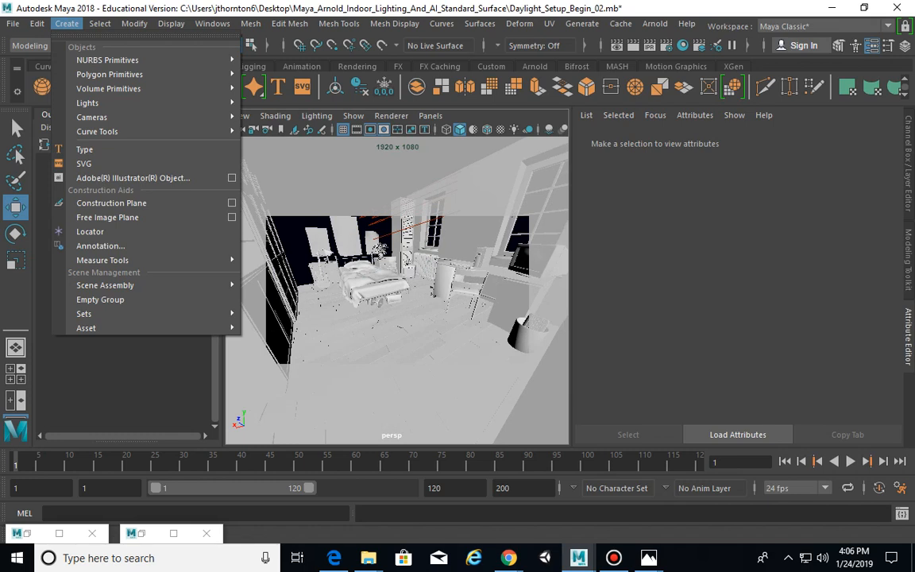
mouse_move(143, 103)
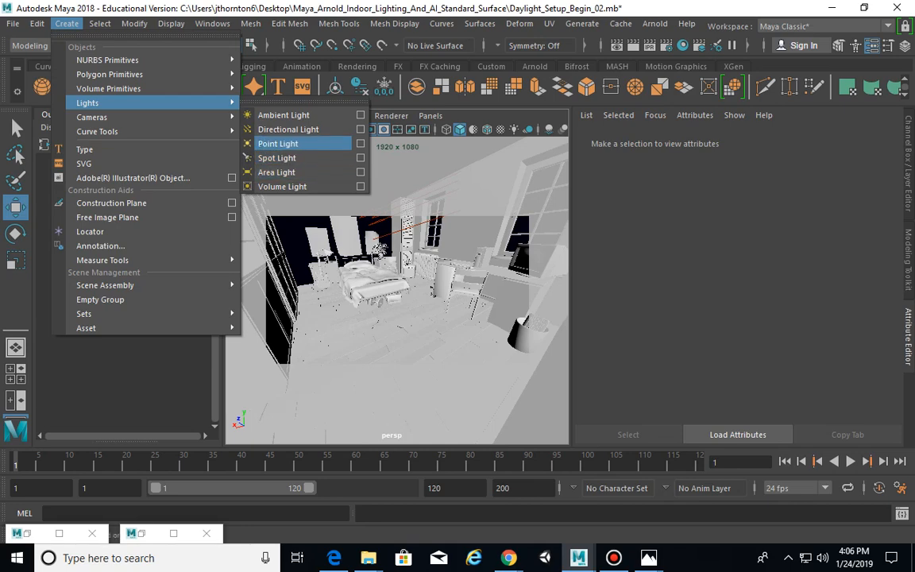
left_click(278, 144)
scroll(445, 310, "up", 3)
left_click_drag(437, 310, 456, 315, "alt")
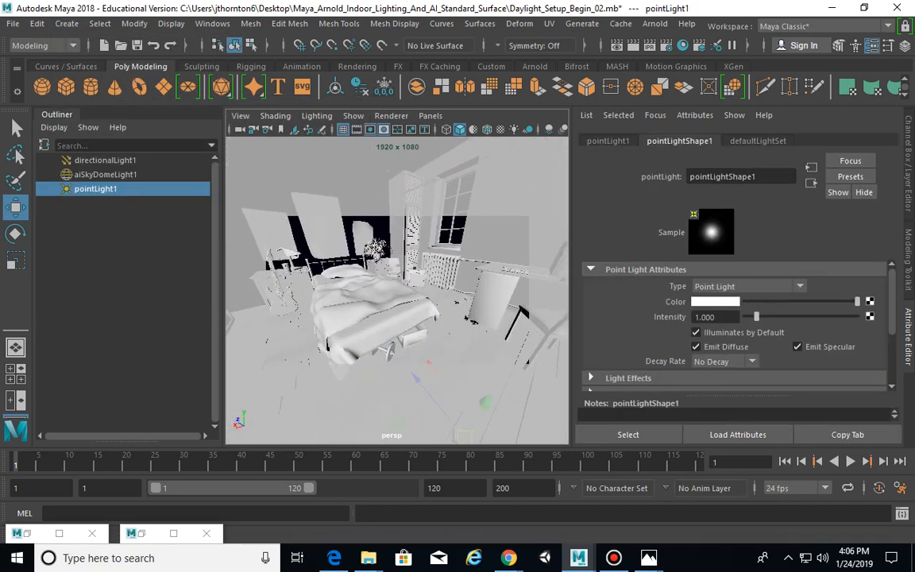
scroll(456, 316, "down", 2)
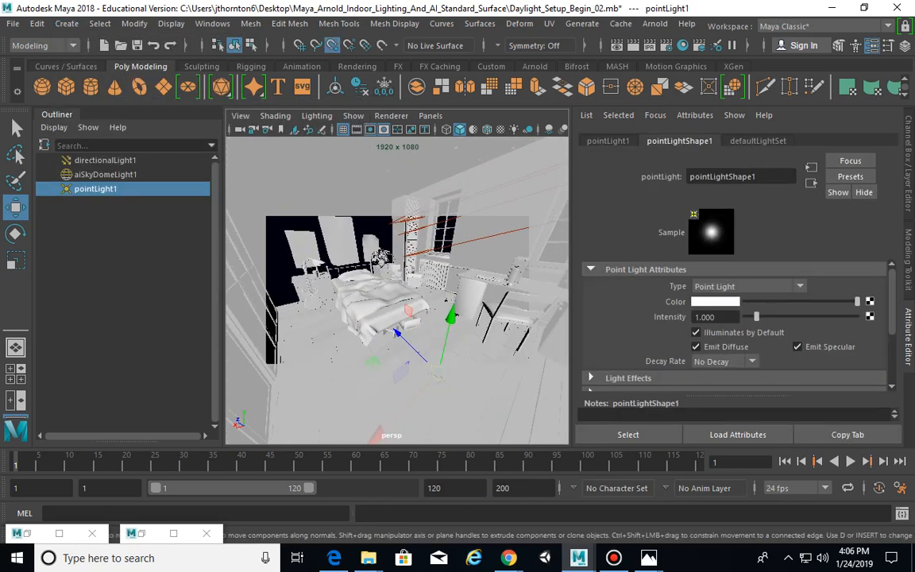
left_click_drag(437, 356, 322, 265)
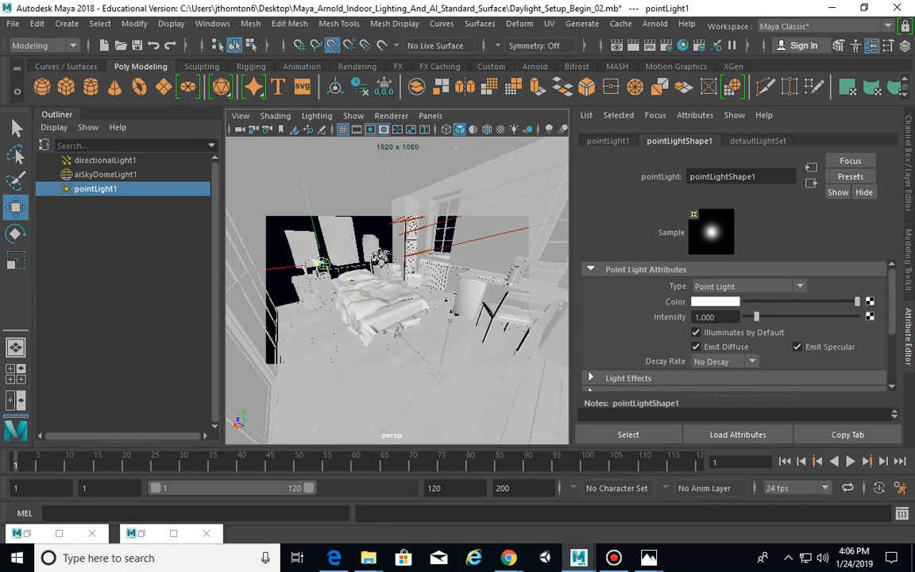
- Frame the point light up close and move it along its axes toward the lamp's bulb under the shade
key("f")
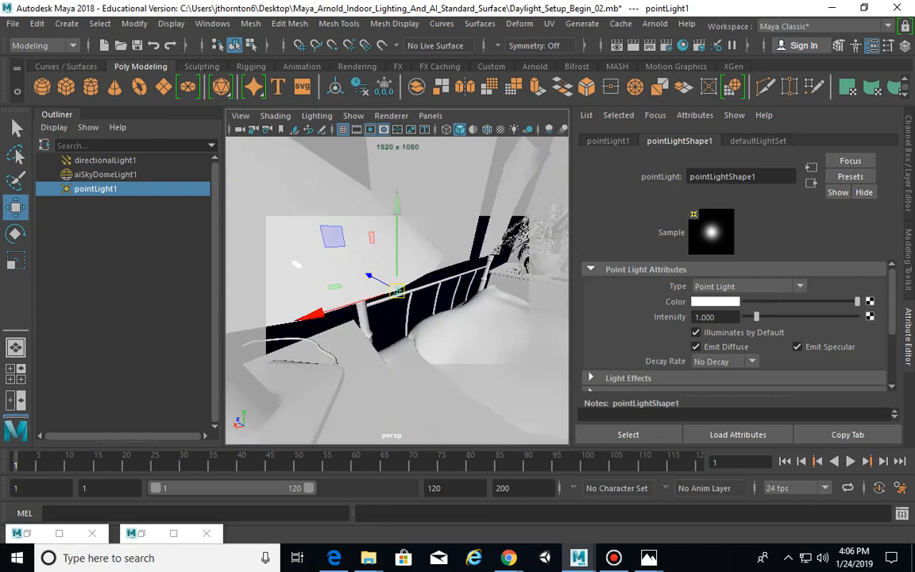
left_click_drag(445, 254, 334, 266, "alt")
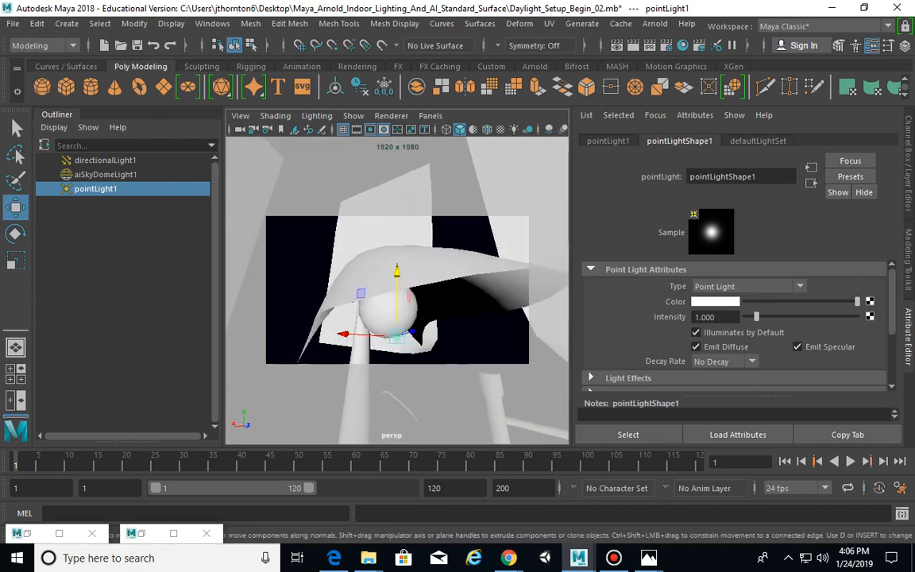
left_click_drag(398, 272, 397, 214)
left_click_drag(397, 254, 361, 238, "alt")
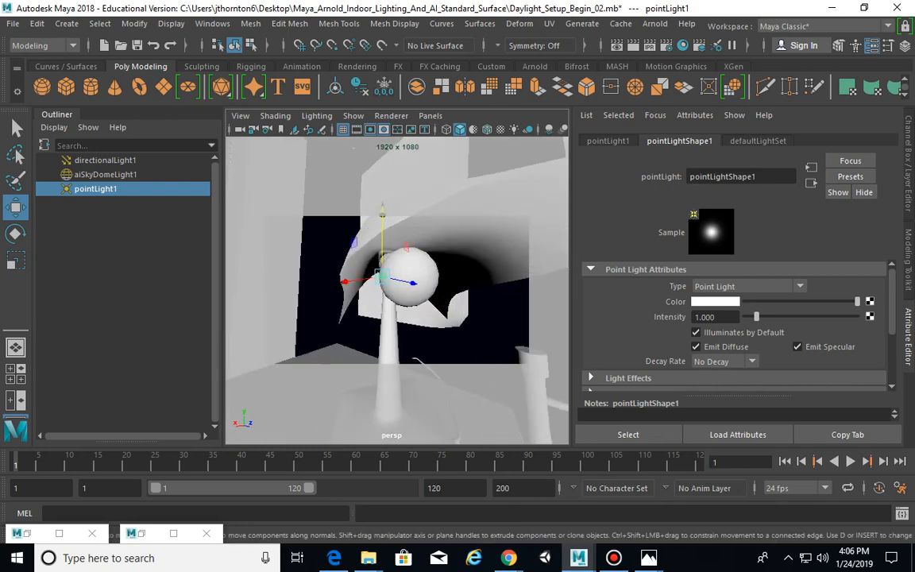
left_click_drag(413, 283, 441, 268)
left_click_drag(423, 216, 423, 258)
left_click_drag(351, 326, 263, 326)
left_click_drag(278, 321, 472, 311, "alt")
left_click_drag(445, 316, 531, 316, "alt")
left_click_drag(236, 333, 256, 331)
left_click_drag(342, 325, 258, 321, "alt")
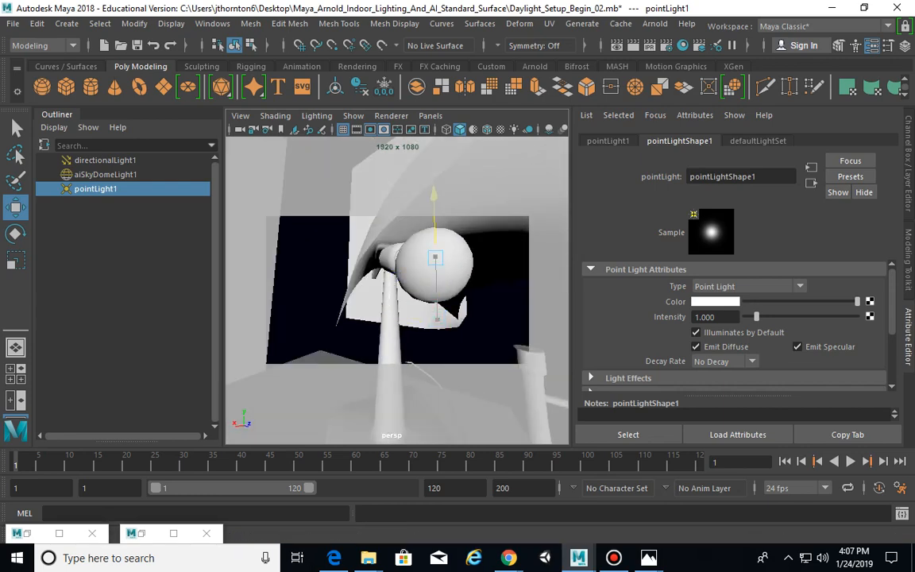
left_click(405, 253)
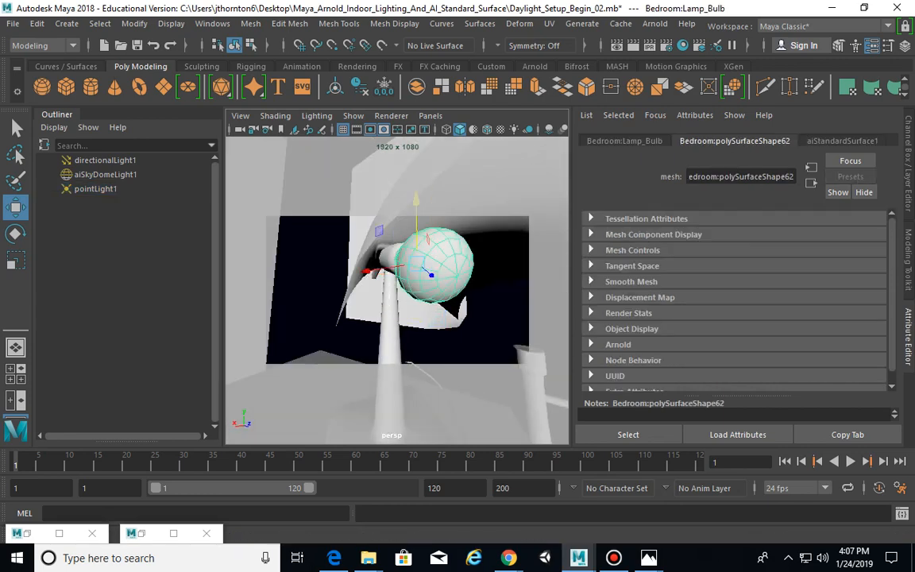
left_click_drag(413, 302, 350, 302, "alt")
key("ctrl+z")
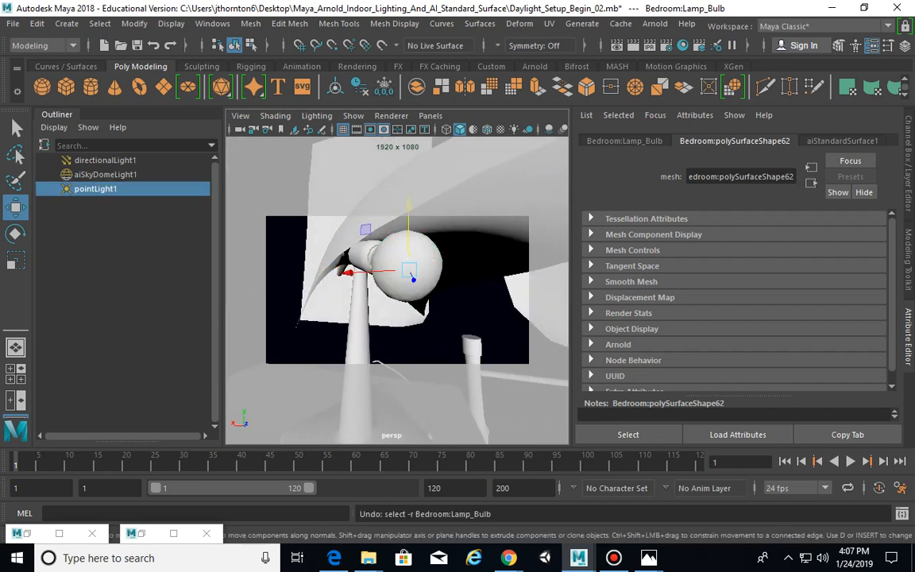
- Reposition the point light just below the bulb, clear of its surface and near the lampshade's opening
left_click_drag(409, 207, 529, 296)
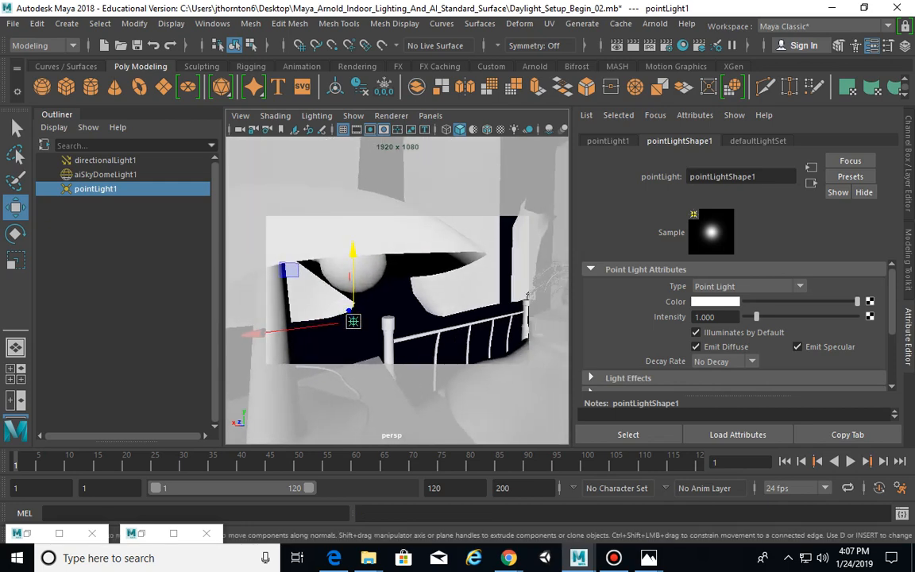
left_click_drag(289, 270, 294, 301)
mouse_move(417, 313)
left_mouse_down()
mouse_move(384, 310)
mouse_move(486, 305)
mouse_move(341, 309)
mouse_move(437, 309)
mouse_move(428, 308)
mouse_move(425, 285)
left_mouse_up()
key("r")
key("w")
scroll(397, 302, "down", 3)
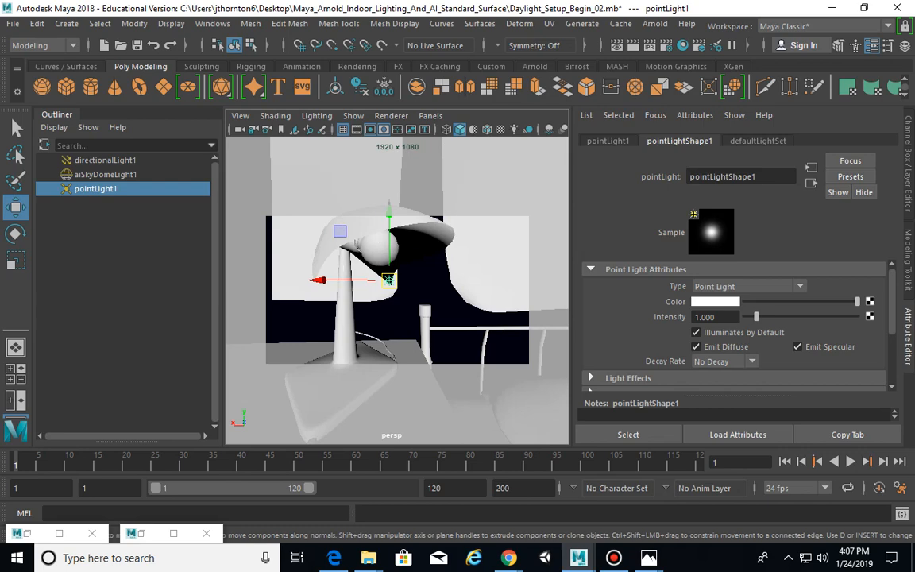
- Switch to the Maya_Arnold project folder window in File Explorer and open an item from it
left_click(715, 301)
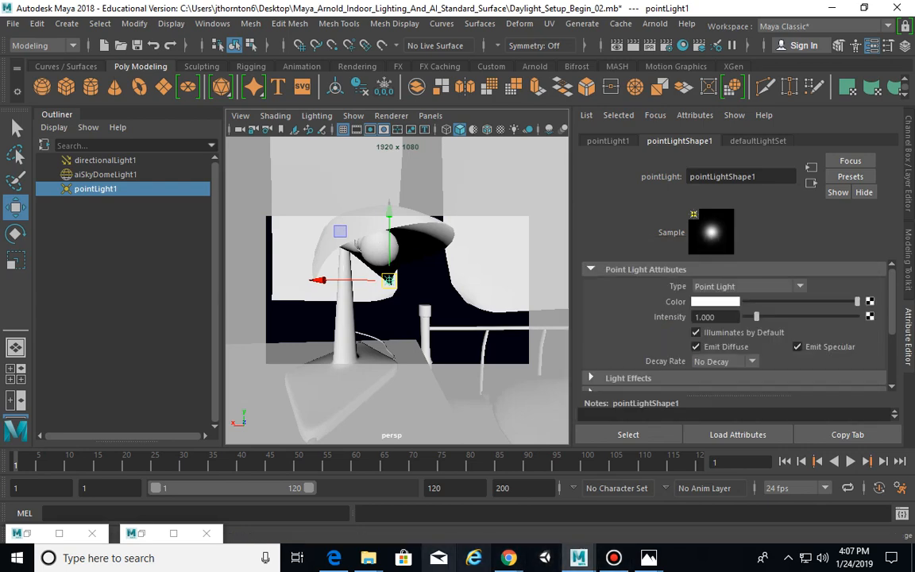
mouse_move(368, 558)
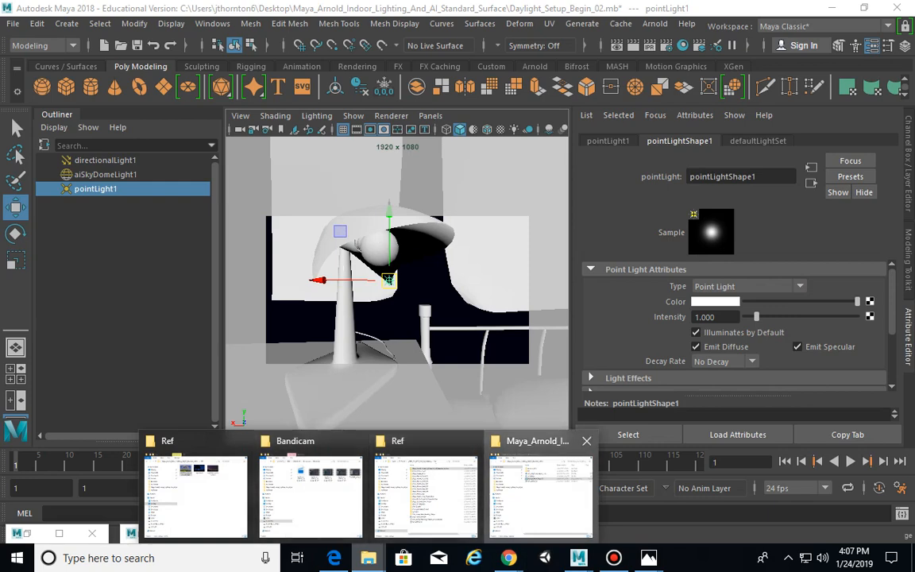
left_click(542, 497)
double_click(509, 124)
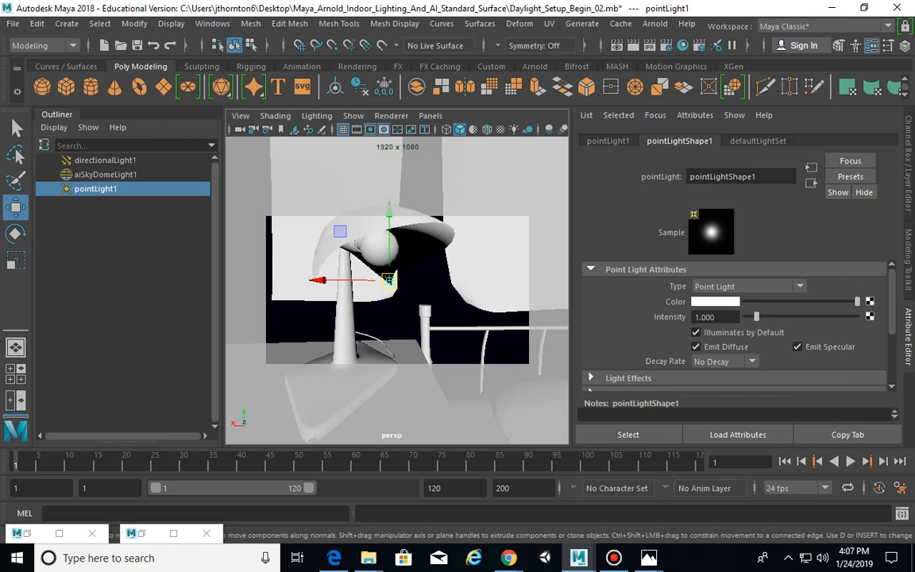
- Set the point light's color to a pale, desaturated orange
left_click(715, 302)
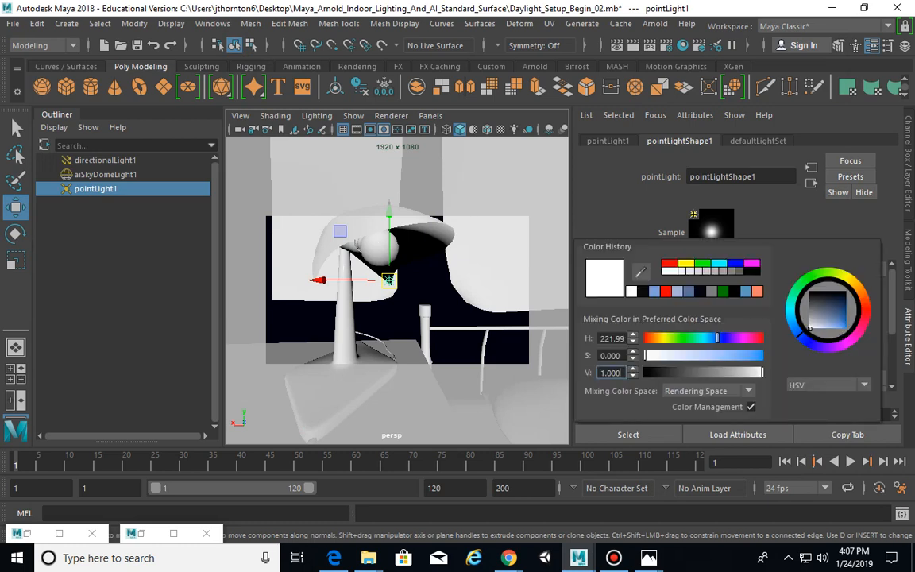
left_click(863, 294)
left_click(847, 328)
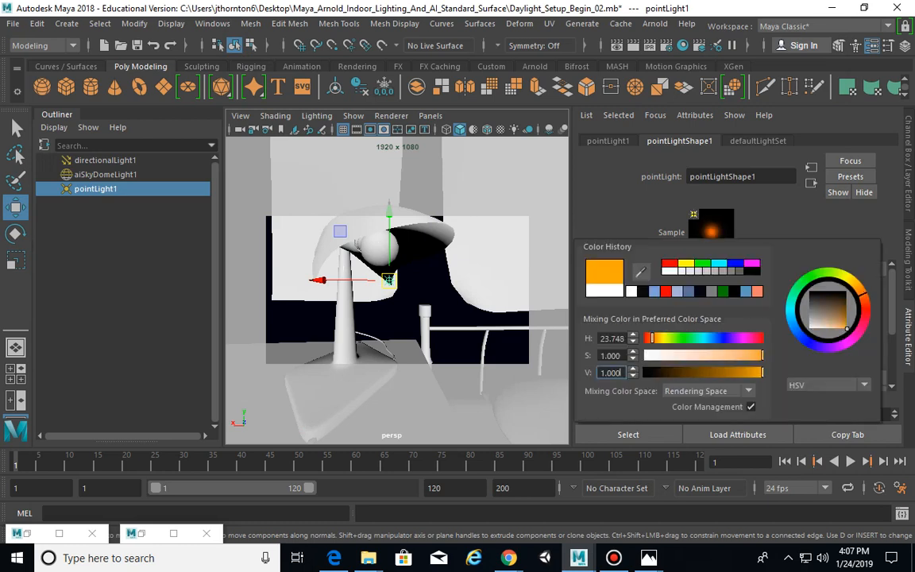
mouse_move(863, 294)
left_mouse_down()
mouse_move(836, 325)
mouse_move(828, 322)
left_mouse_up()
left_click(834, 321)
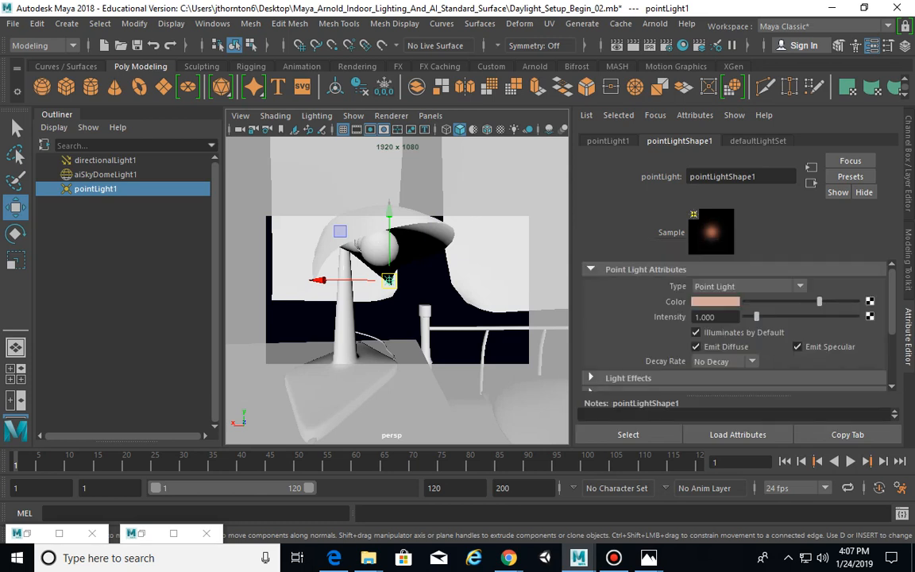
- Set the point light's exposure to 5 in its Arnold attributes
middle_click_drag(397, 286, 401, 279, "alt")
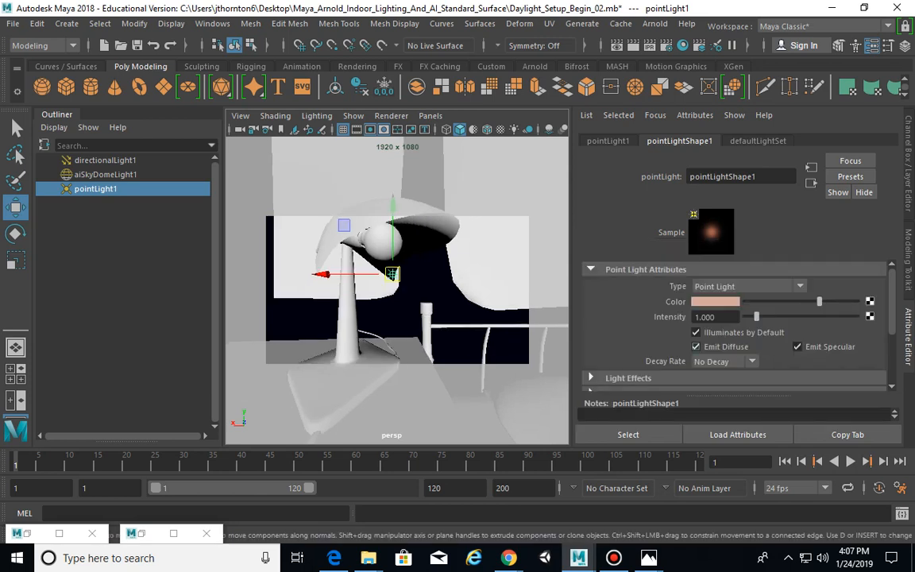
scroll(734, 326, "down", 3)
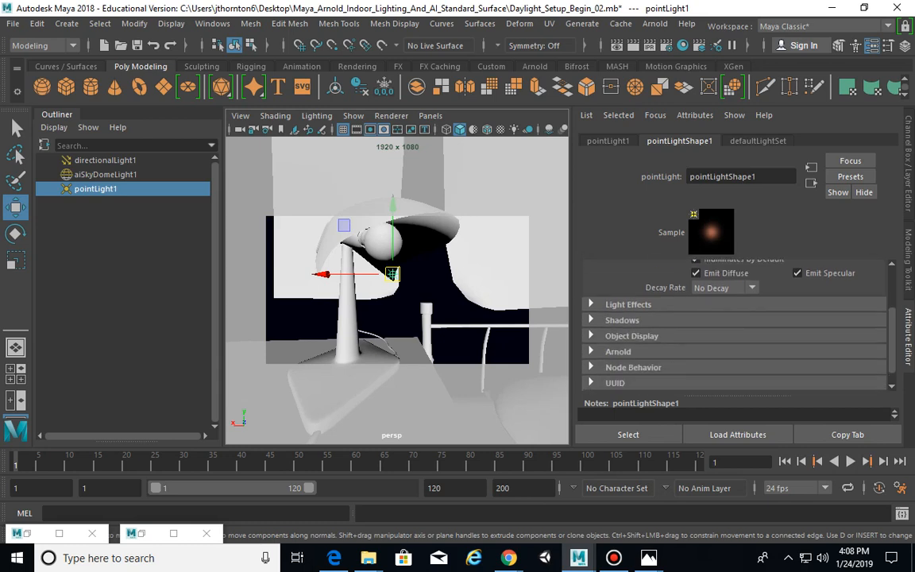
left_click(592, 335)
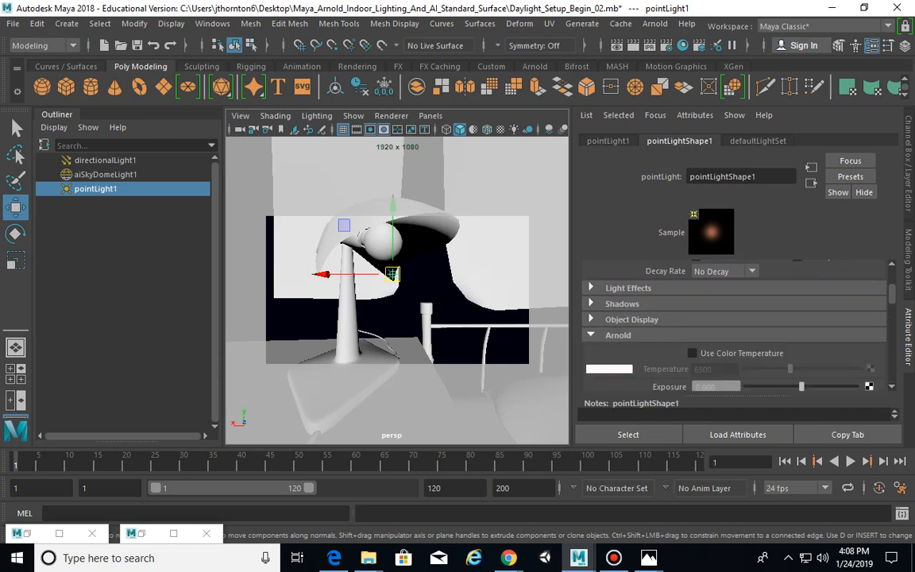
scroll(735, 326, "down", 5)
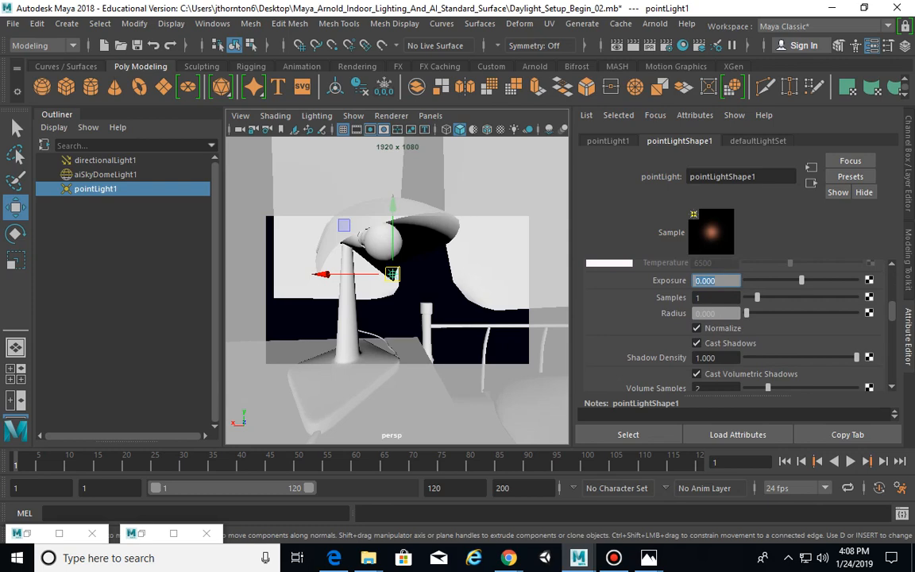
scroll(397, 290, "down", 12)
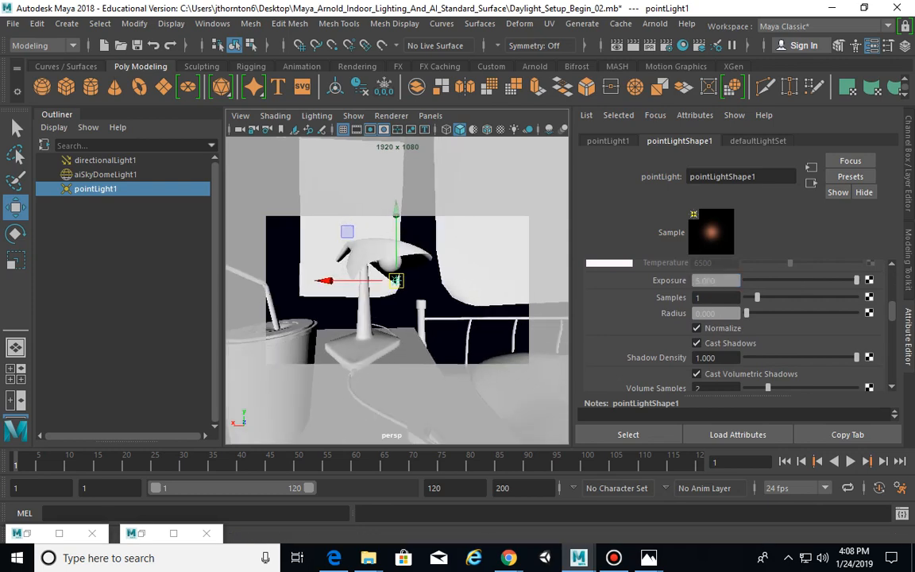
- Frame the whole bedroom in the perspective view and restore Arnold RenderView to check the lighting
left_click_drag(381, 298, 485, 313, "alt")
scroll(397, 290, "down", 4)
left_click_drag(398, 290, 436, 304, "alt")
scroll(397, 290, "down", 3)
scroll(397, 290, "down", 2)
scroll(397, 290, "up", 3)
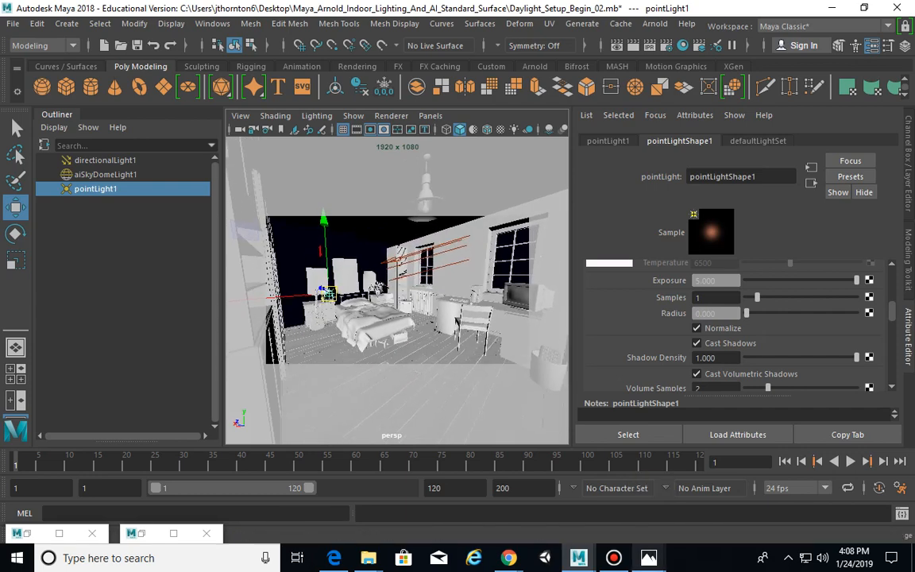
mouse_move(650, 557)
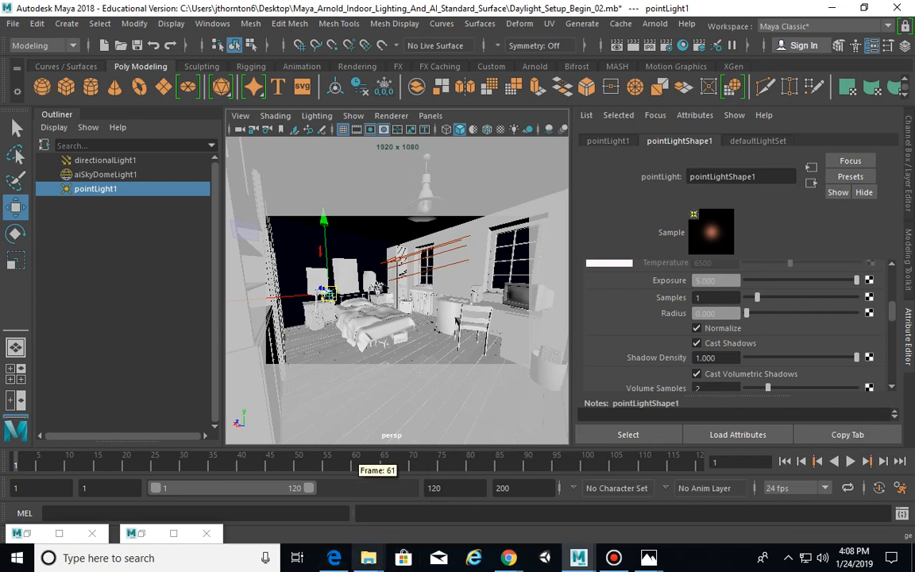
left_click(27, 533)
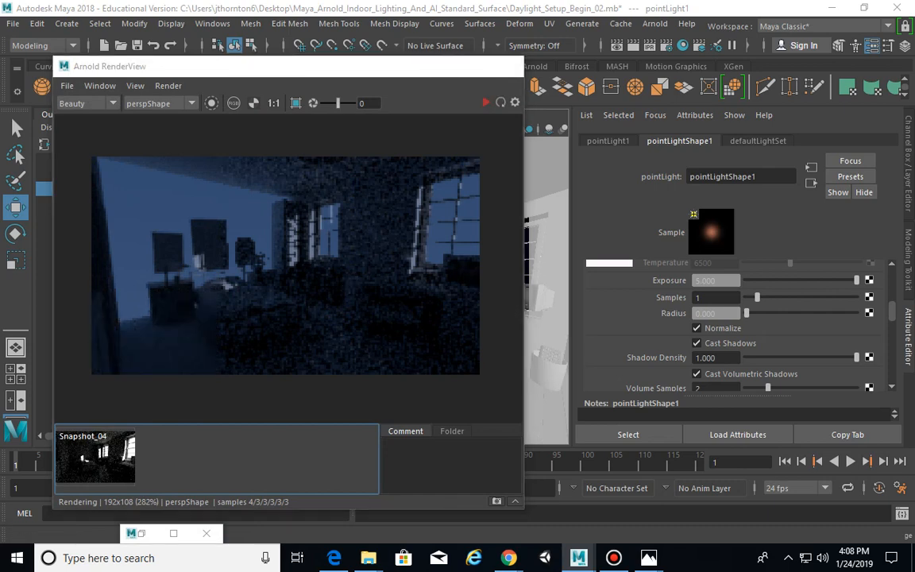
- Try to reverse the normals of the bedroom walls mesh
left_click(443, 66)
left_click(457, 262)
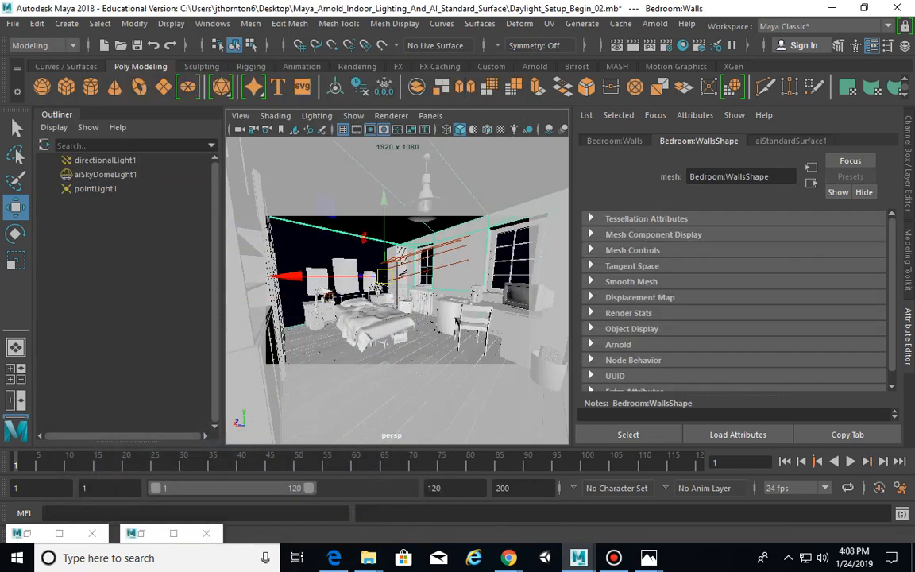
left_click_drag(382, 286, 417, 279, "alt")
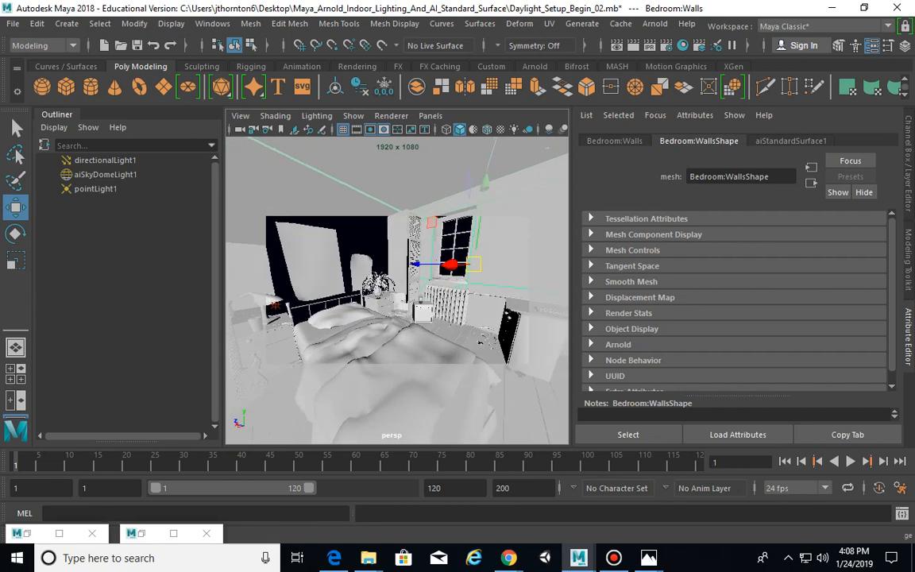
left_click(395, 24)
left_click(406, 88)
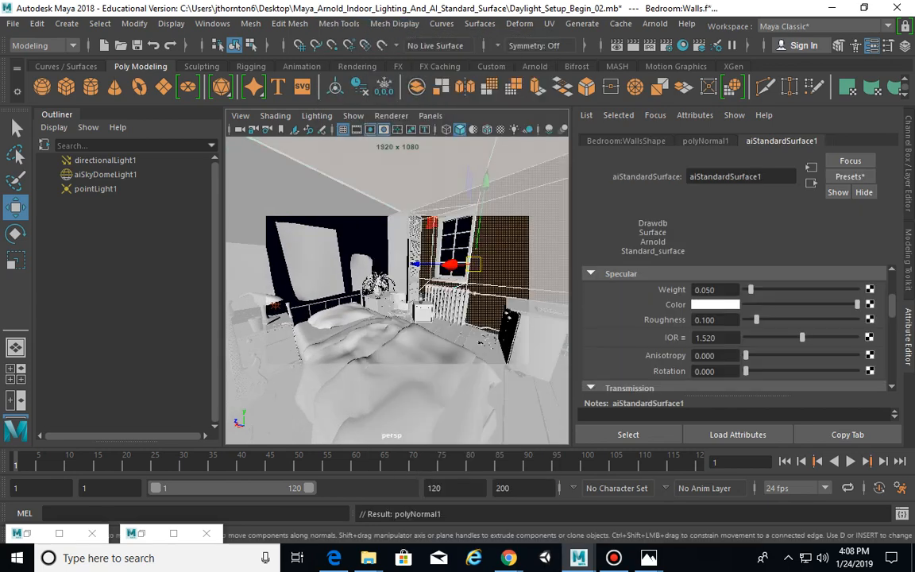
- Undo the wall normals reversal and the recent changes back through the skydome light selection
key("ctrl+z")
key("ctrl+z")
key("ctrl+z")
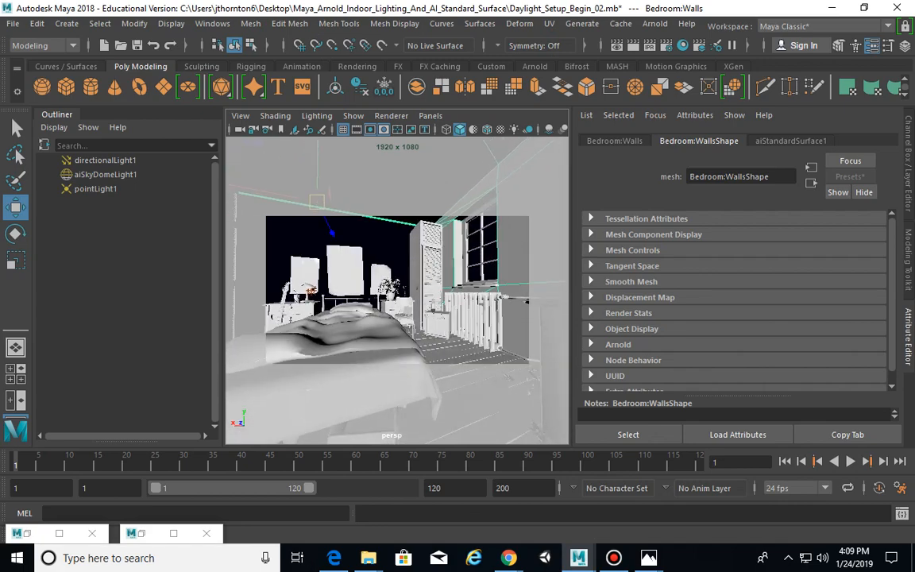
key("ctrl+z")
key("ctrl+z")
key("ctrl+z")
key("ctrl+z")
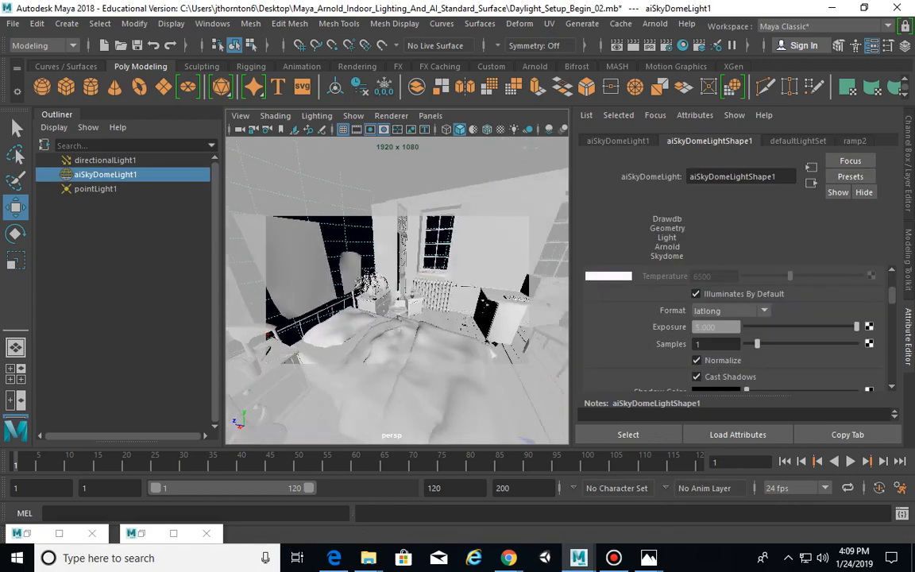
key("ctrl+z")
key("ctrl+z")
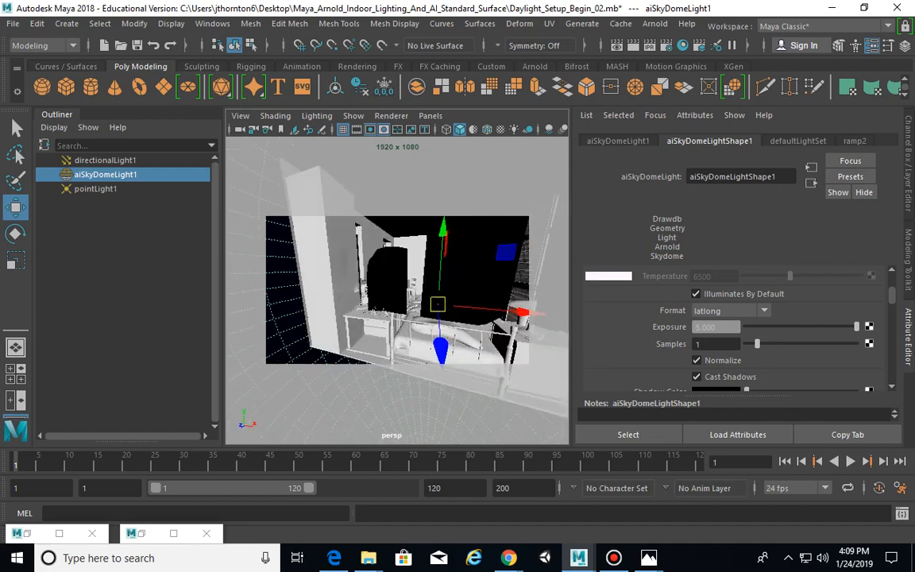
key("ctrl+z")
key("ctrl+z")
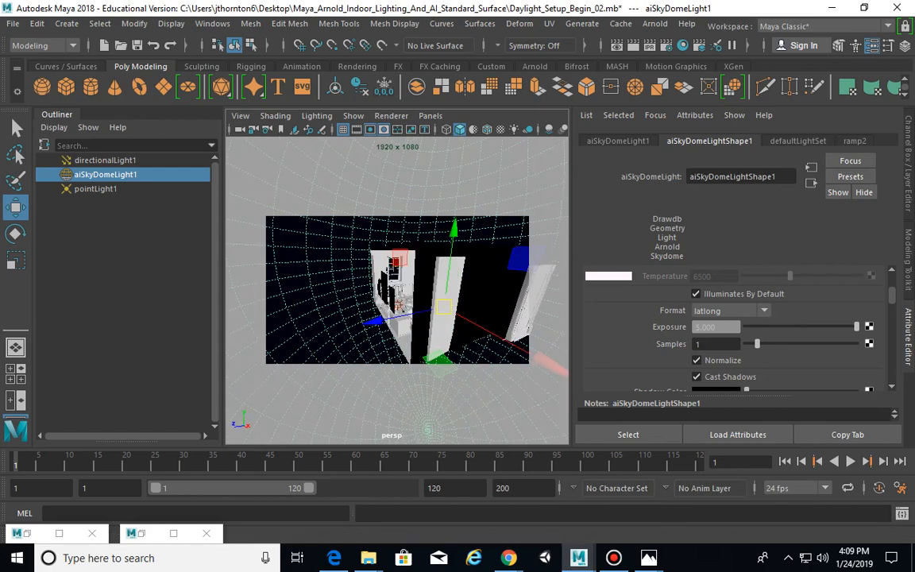
key("ctrl+z")
key("ctrl+z")
key("ctrl+z")
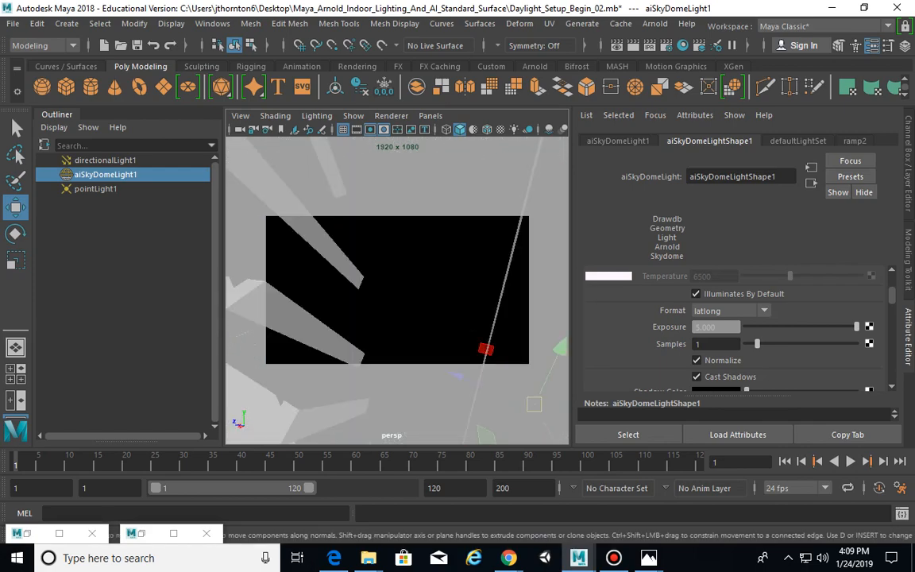
key("ctrl+z")
key("ctrl+z")
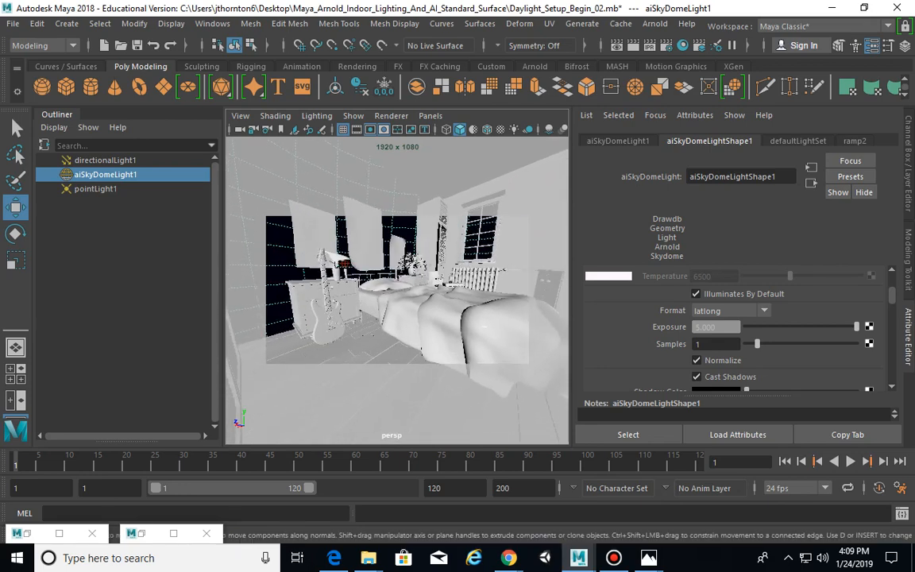
left_click(445, 342)
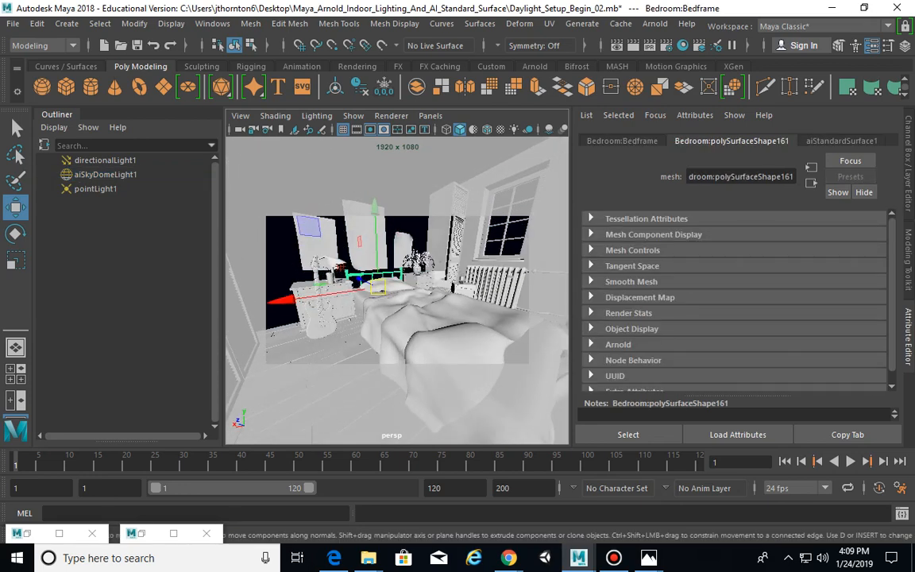
key("f")
key("ctrl+z")
key("ctrl+z")
key("ctrl+z")
key("ctrl+z")
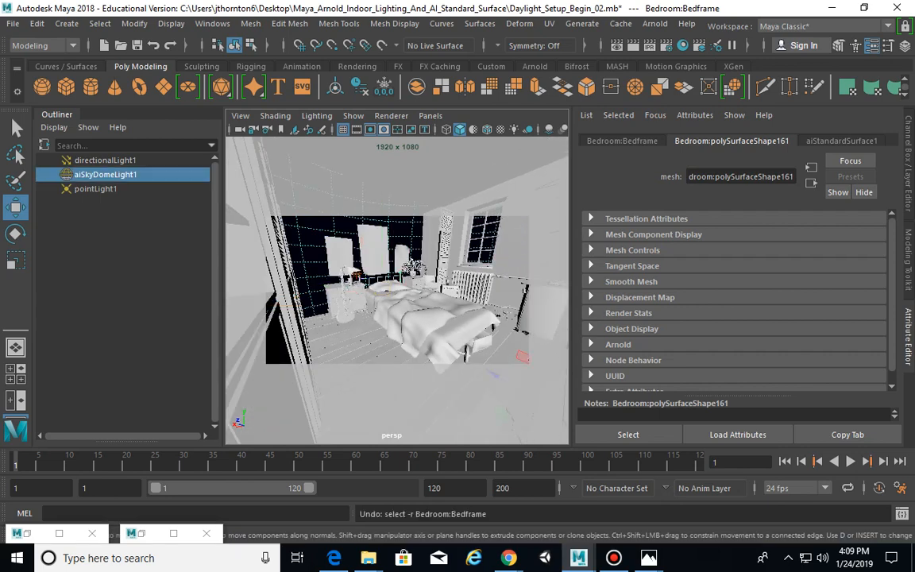
- Undo the earlier light edits until the bedroom's back wall is restored
key("ctrl+z")
key("ctrl+z")
key("ctrl+z")
key("ctrl+z")
key("ctrl+z")
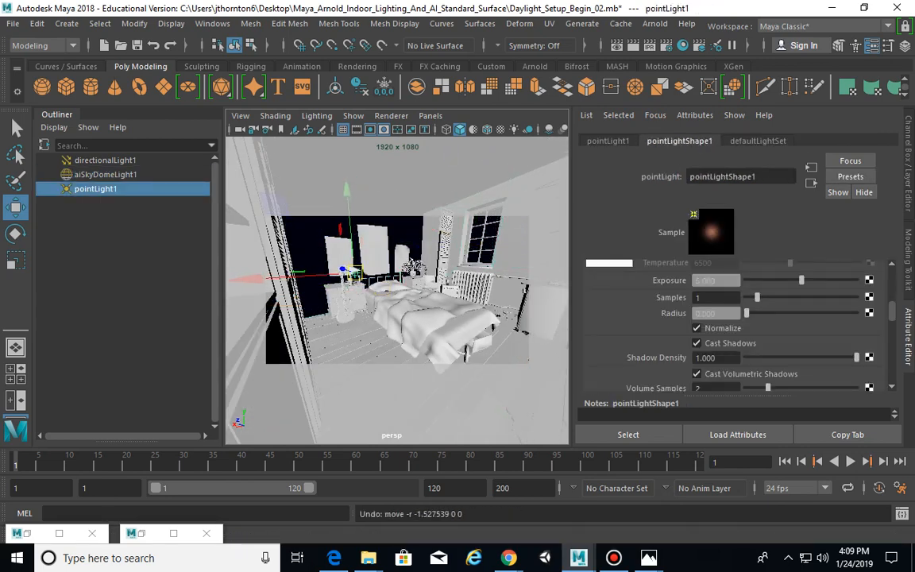
key("ctrl+z")
key("ctrl+z")
key("ctrl+z")
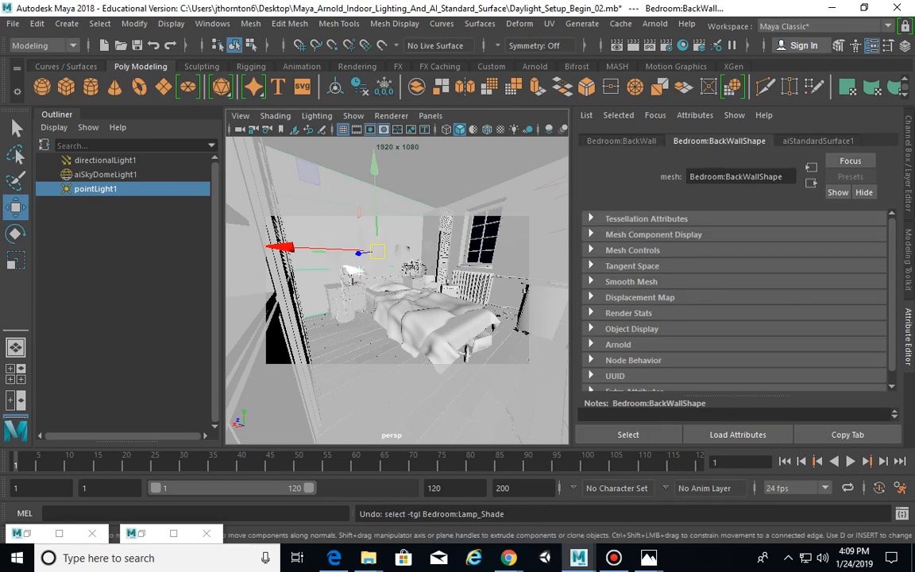
- Undo further back through the back wall selection to the bedside lamp shade selection
key("ctrl+z")
key("ctrl+z")
key("ctrl+z")
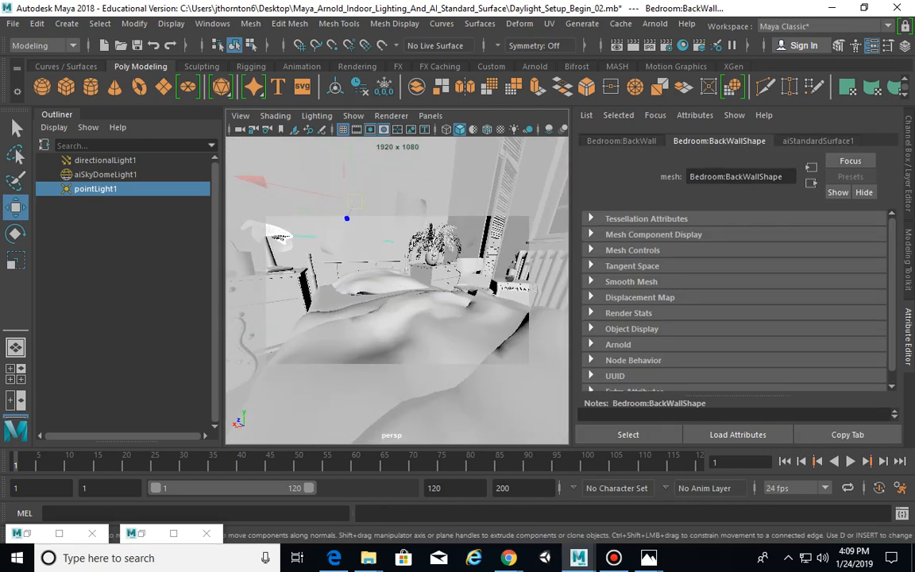
key("ctrl+z")
key("ctrl+z")
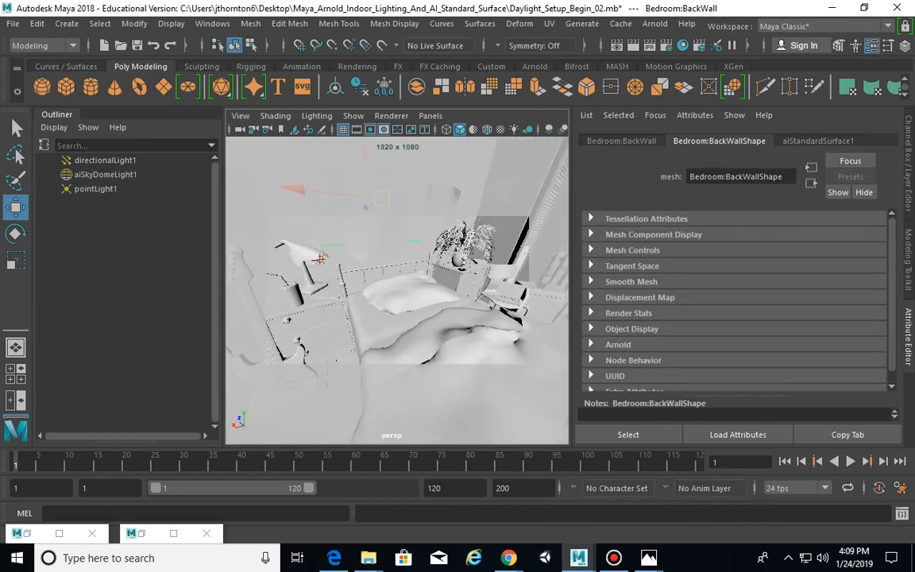
key("ctrl+z")
key("ctrl+z")
key("ctrl+z")
key("ctrl+z")
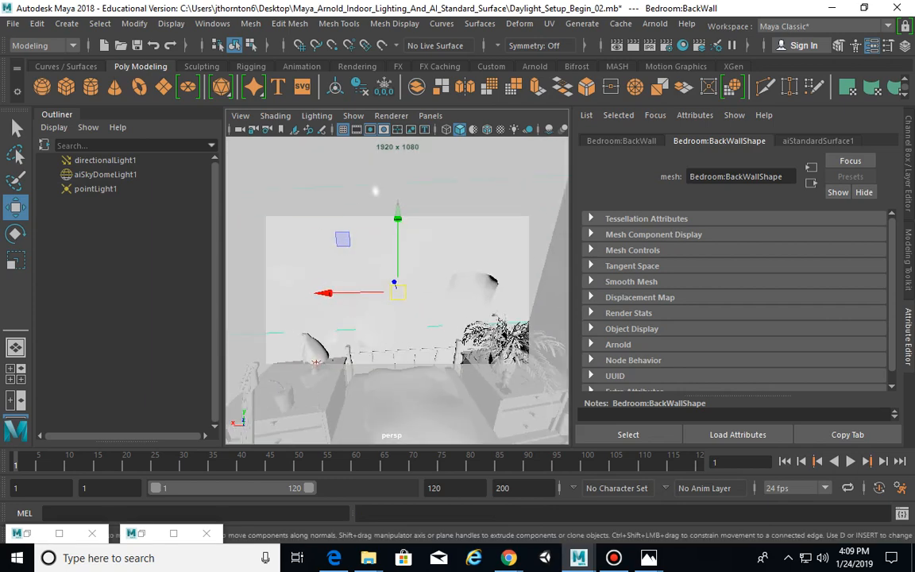
key("ctrl+z")
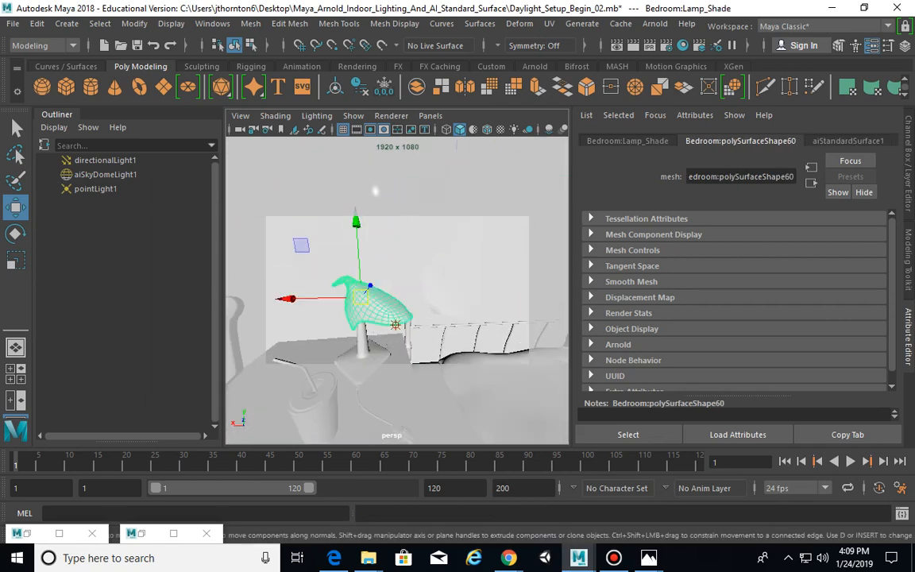
- Undo the lamp shade selection and the point light's recent moves around the bedside lamp
key("ctrl+z")
key("ctrl+z")
key("ctrl+z")
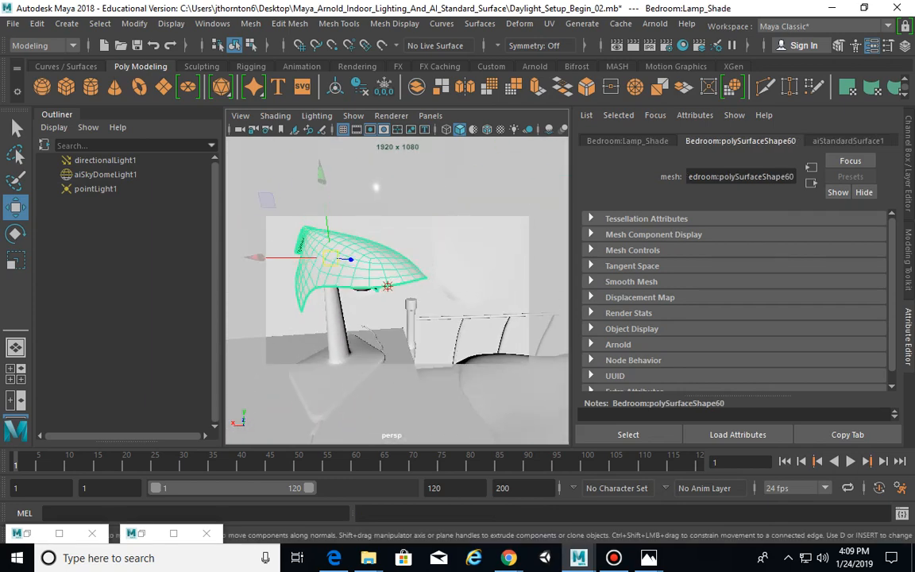
key("ctrl+z")
key("ctrl+z")
key("ctrl+z")
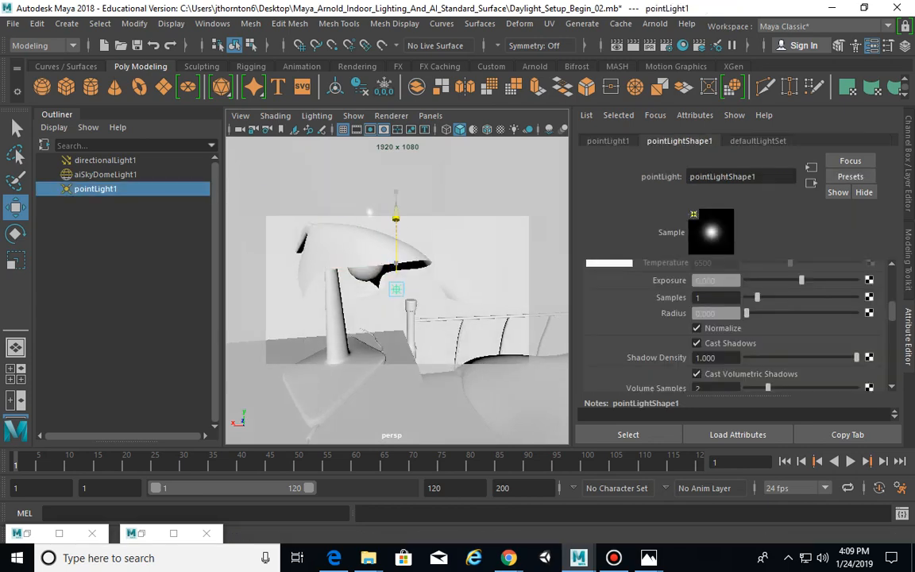
key("ctrl+z")
key("ctrl+z")
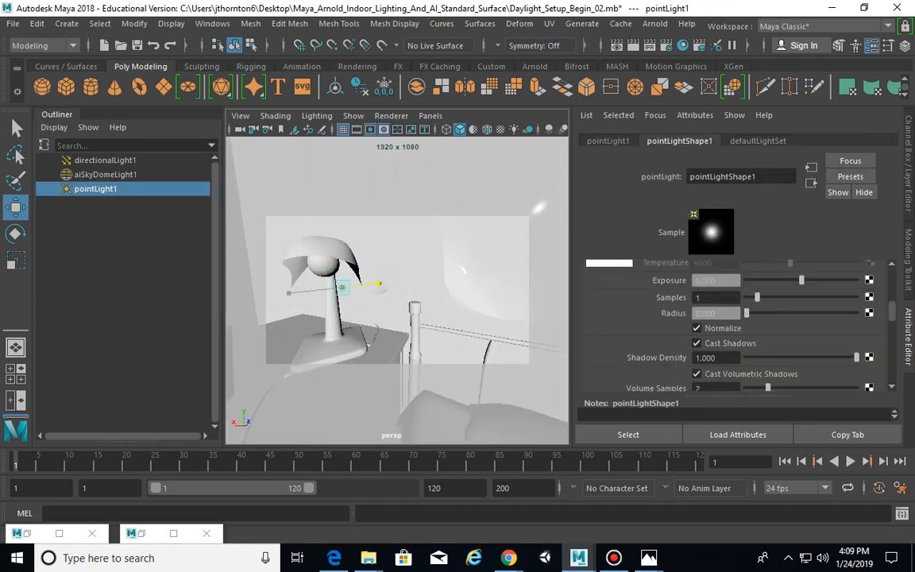
key("ctrl+z")
key("ctrl+z")
key("ctrl+z")
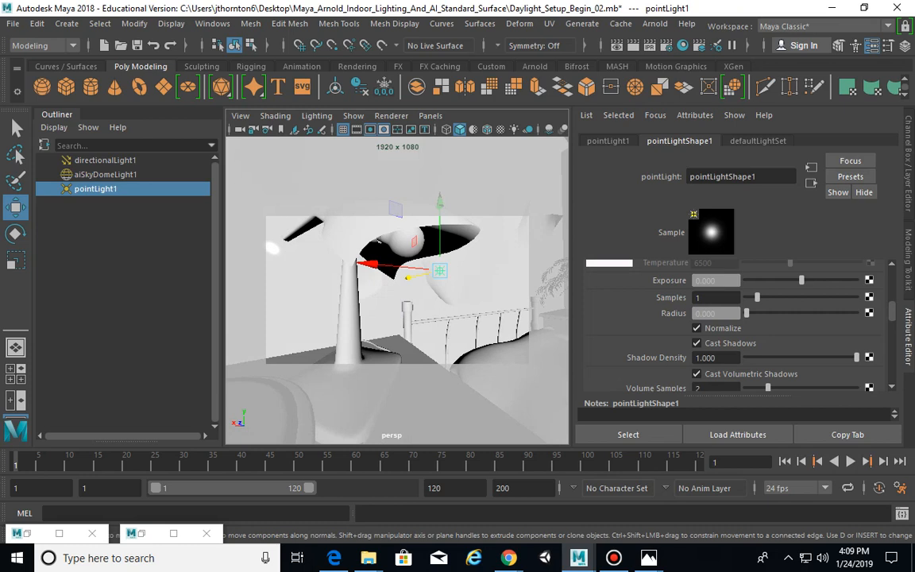
- Set the point light's color to a warm, moderately saturated orange with a hue of 13.292
scroll(735, 325, "up", 5)
left_click(716, 301)
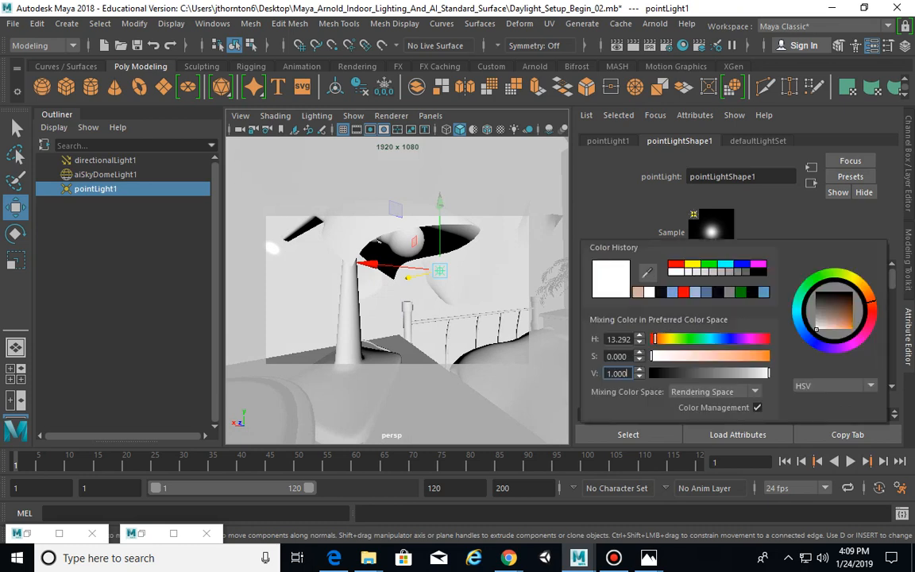
left_click(835, 324)
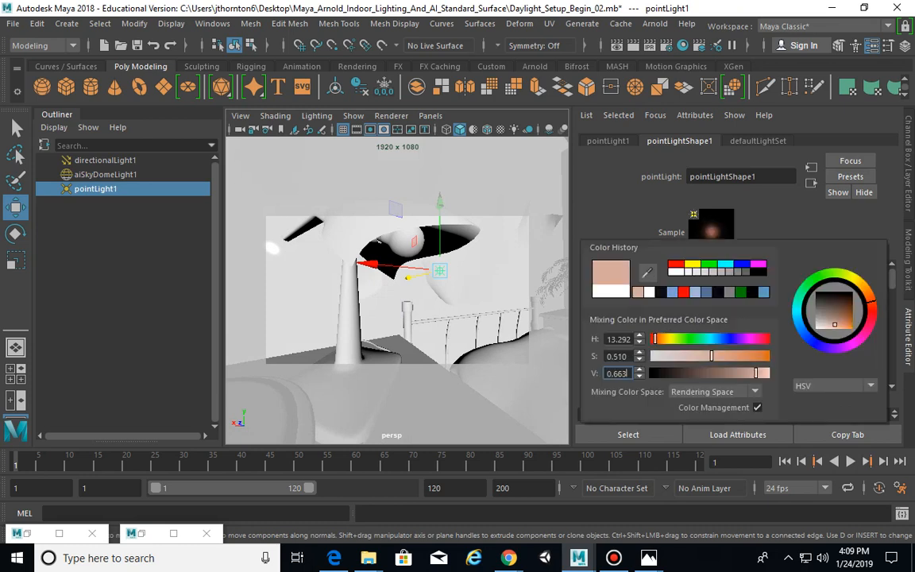
left_click_drag(835, 324, 843, 324)
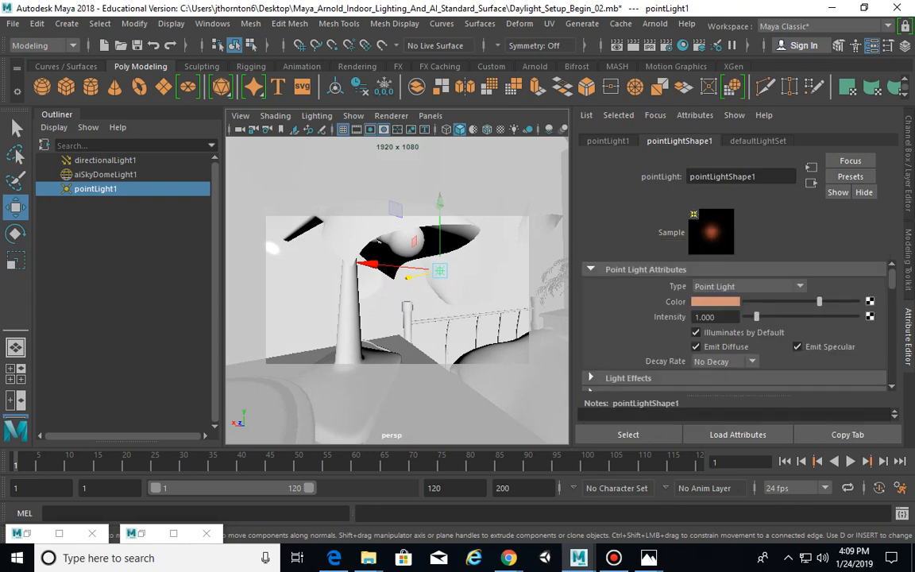
- Set the point light's exposure to 5 in its Arnold attributes and frame the bedroom in the perspective view
left_click_drag(357, 317, 437, 318, "alt")
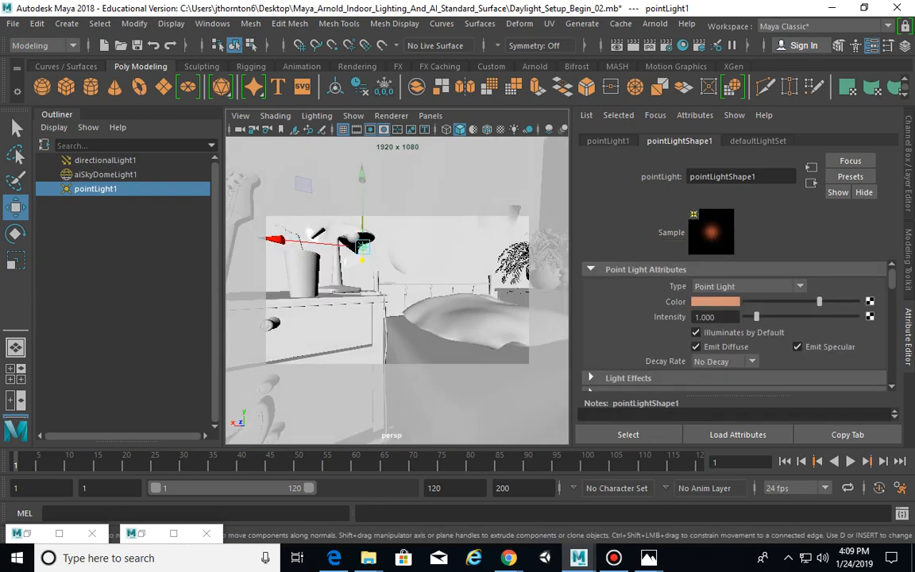
scroll(735, 325, "down", 8)
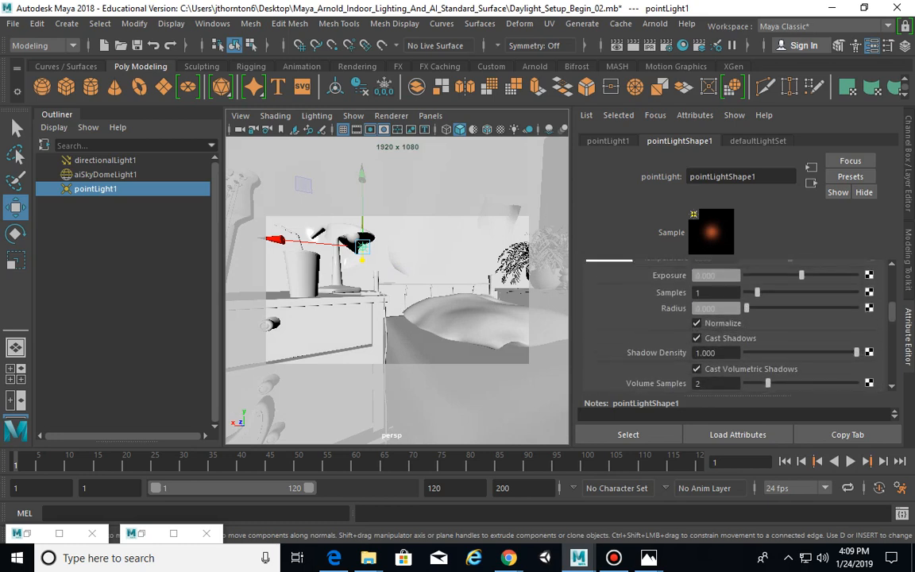
left_click(716, 275)
type("5")
key("Return")
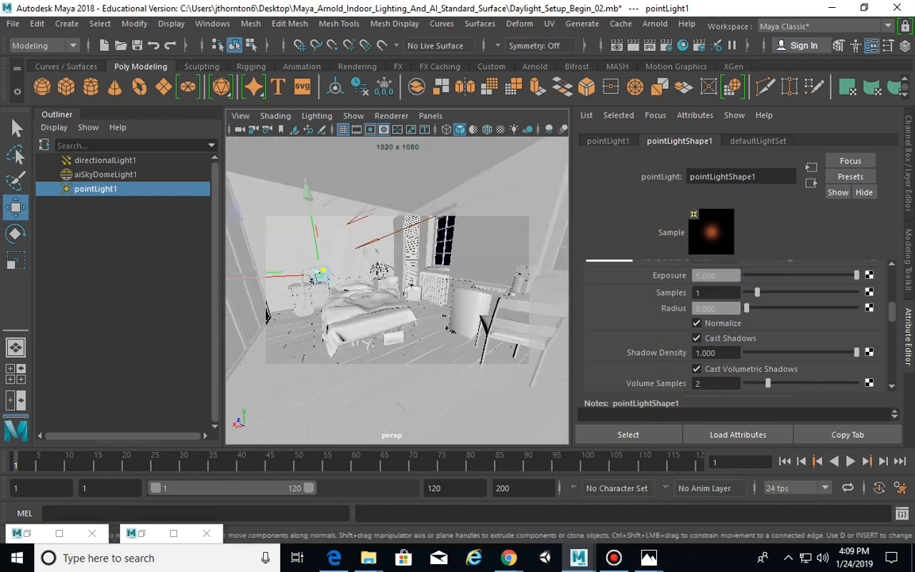
- Restore Arnold RenderView to check the bedroom's night lighting
left_click(633, 45)
left_click(763, 30)
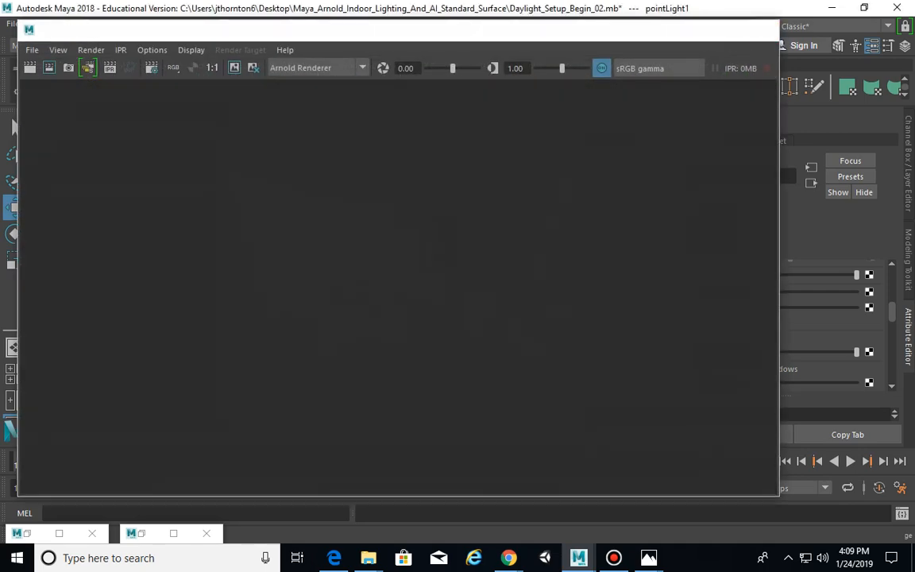
left_click(17, 533)
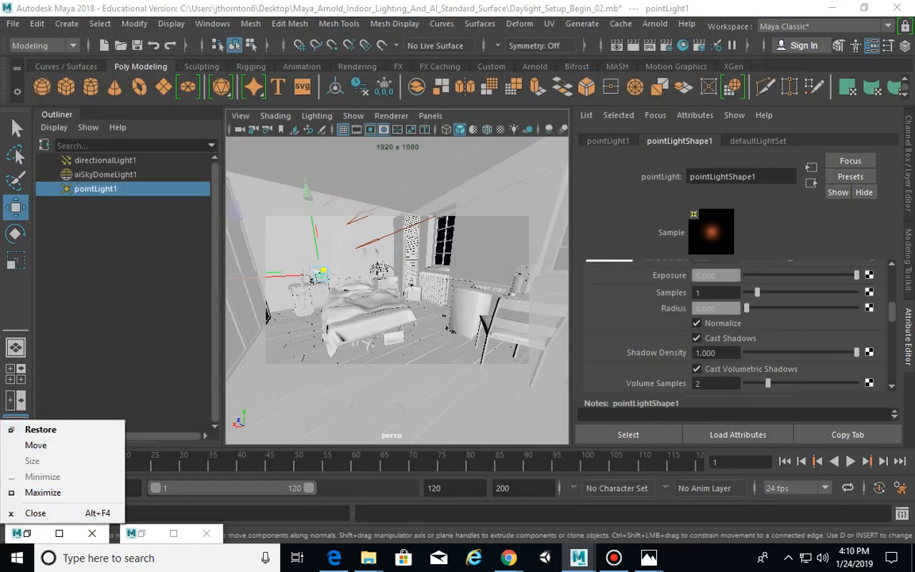
left_click(40, 429)
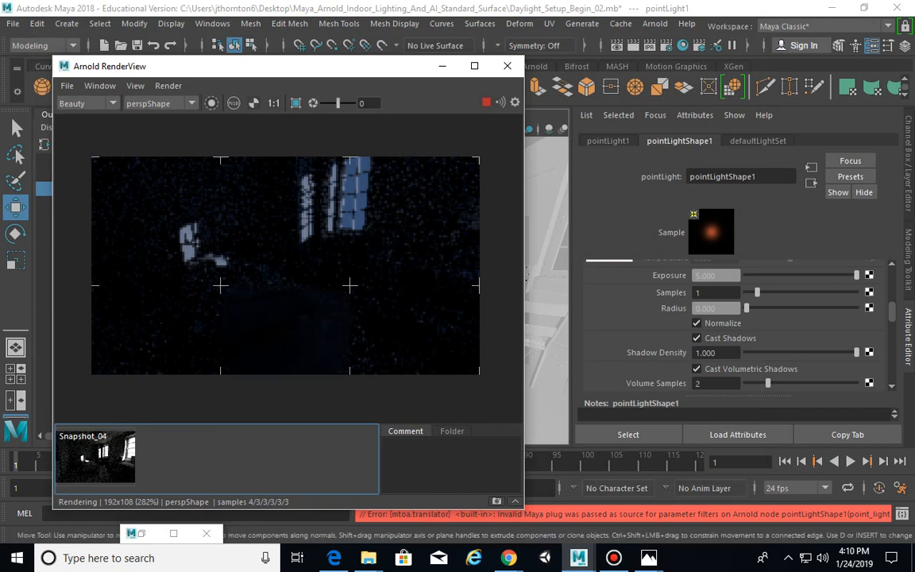
- Set the point light's exposure to 10
left_click_drag(891, 313, 891, 308)
double_click(706, 301)
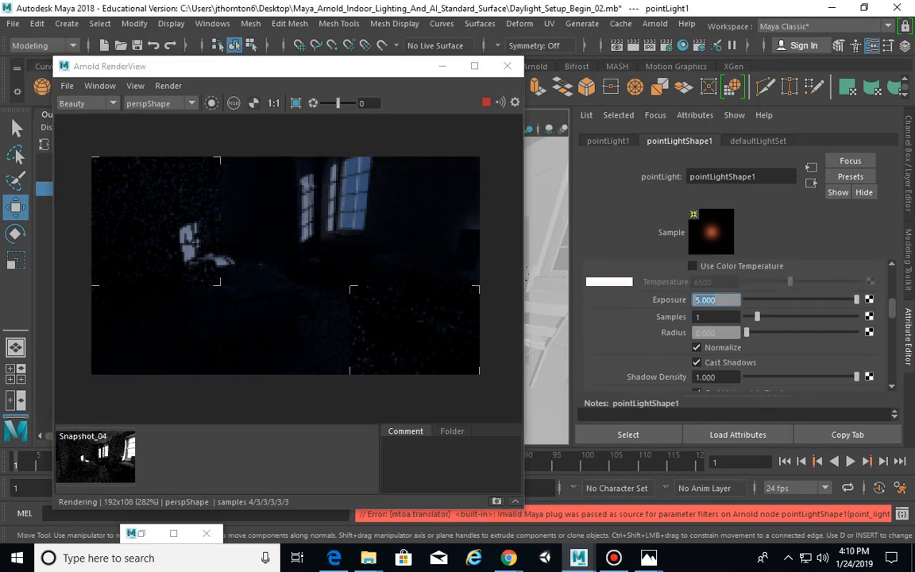
type("10")
key("Return")
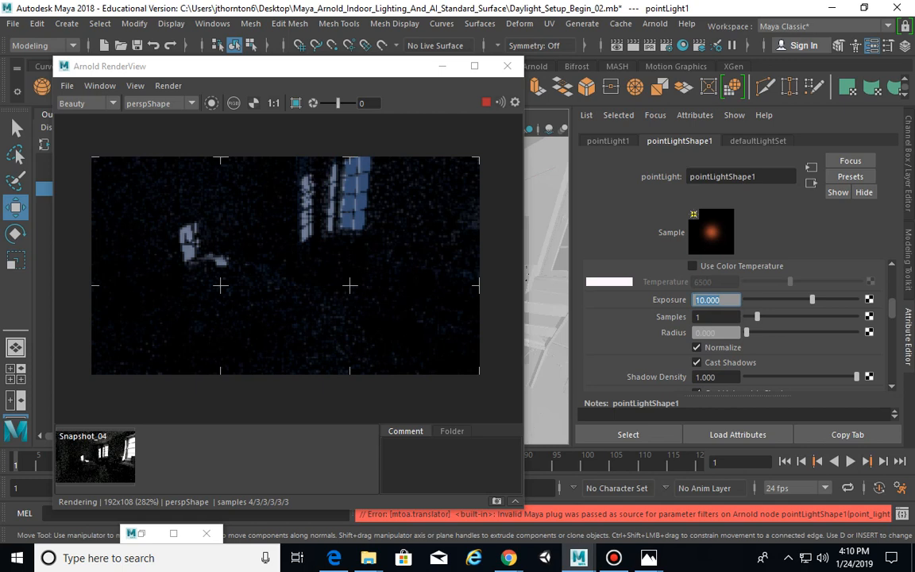
- Set the point light's exposure to 1000 and reopen Arnold RenderView to check the lamp lighting
type("1000")
key("Return")
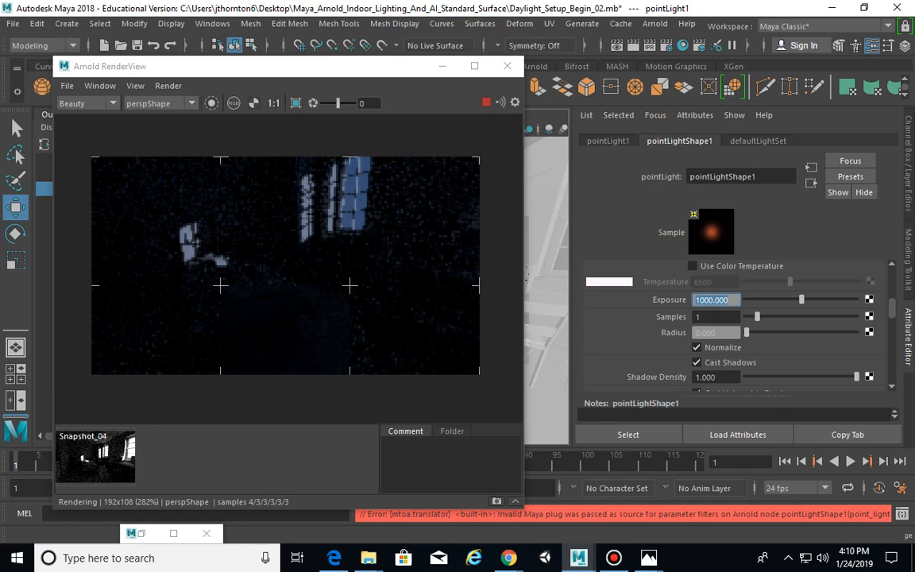
left_click(443, 66)
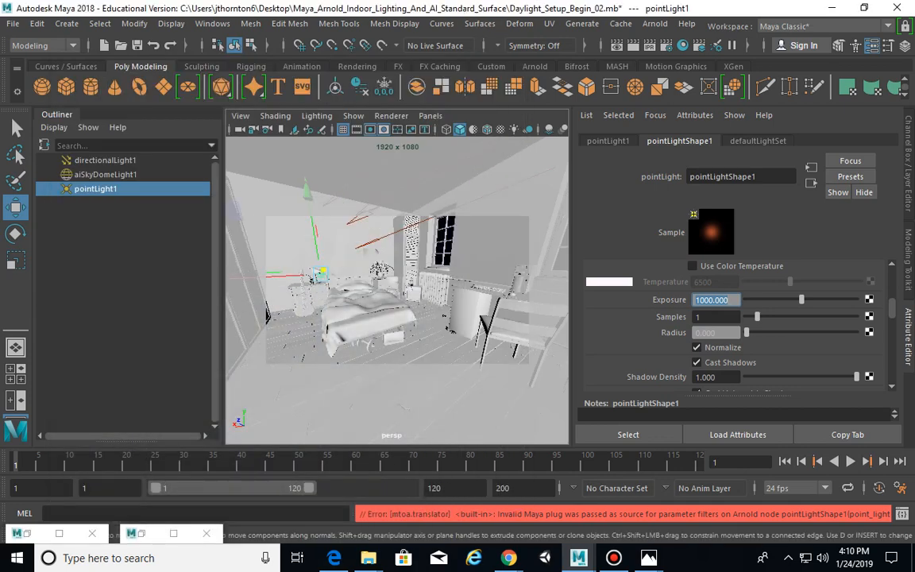
left_click(18, 533)
left_click(40, 430)
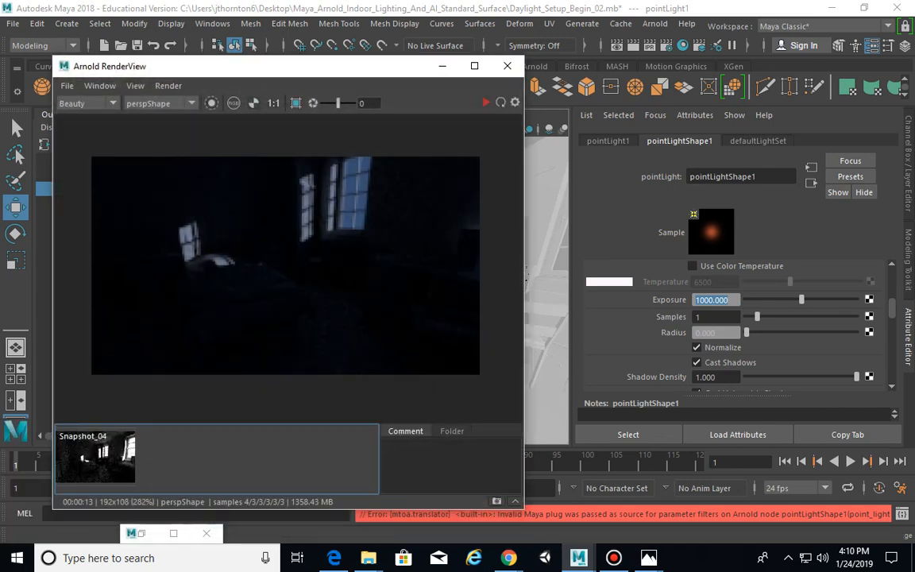
- Delete the point light by the bedside lamp and create a new point light
left_click(443, 66)
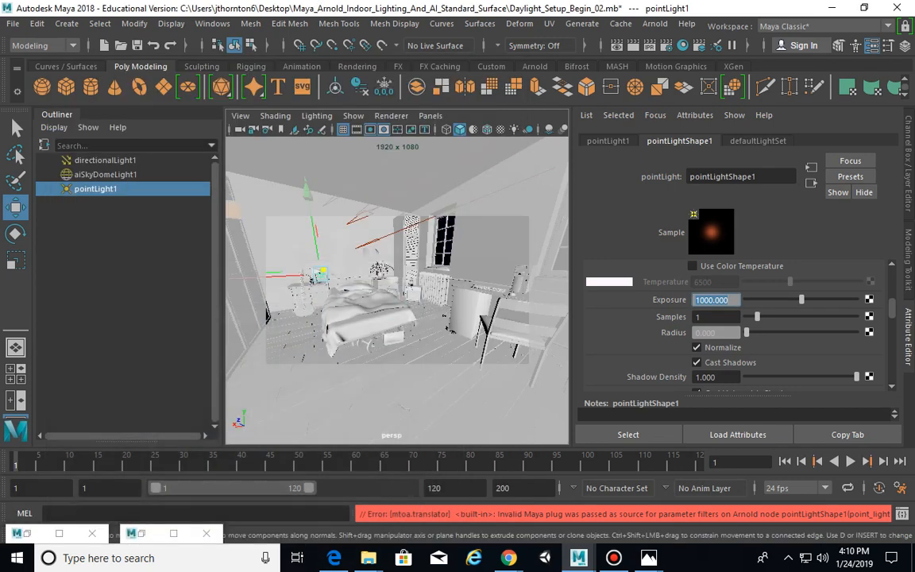
left_click(318, 272)
key("Delete")
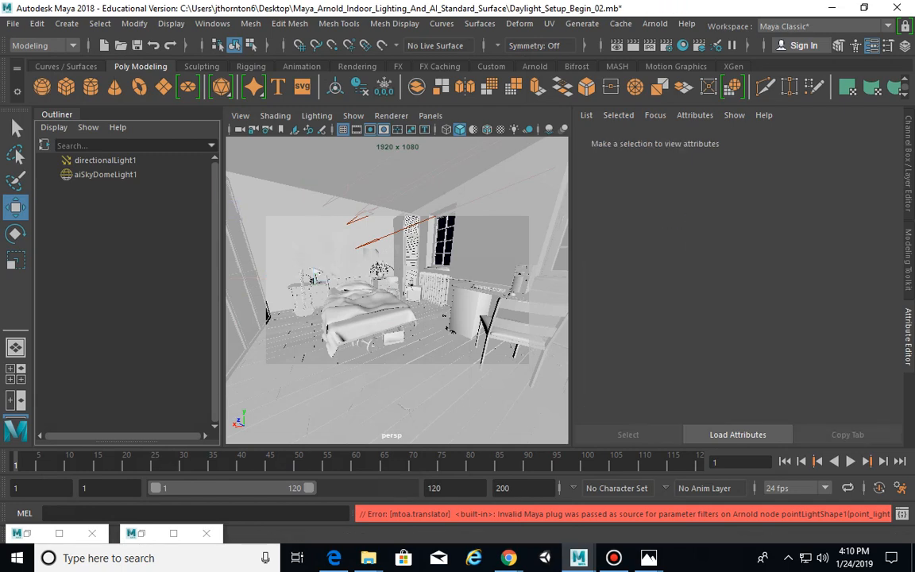
left_click(67, 23)
mouse_move(87, 102)
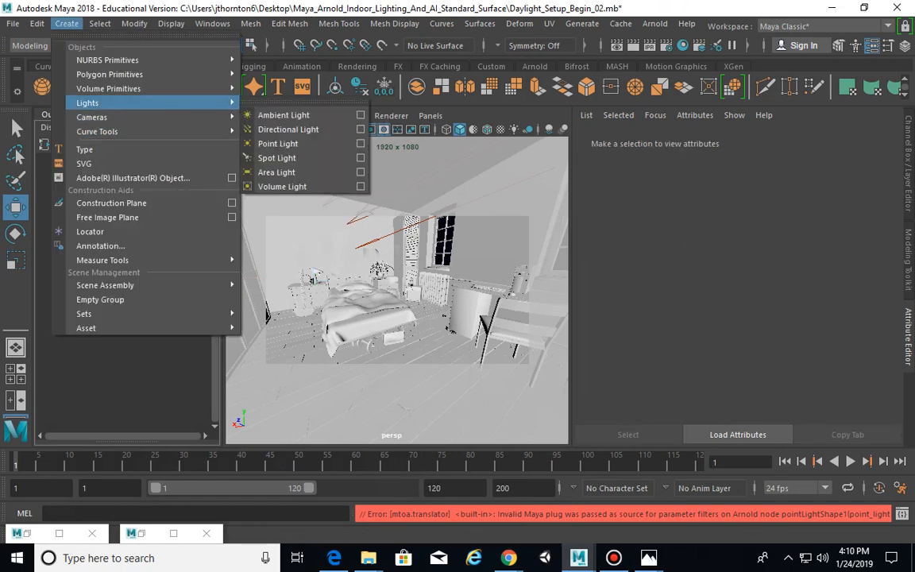
left_click(278, 143)
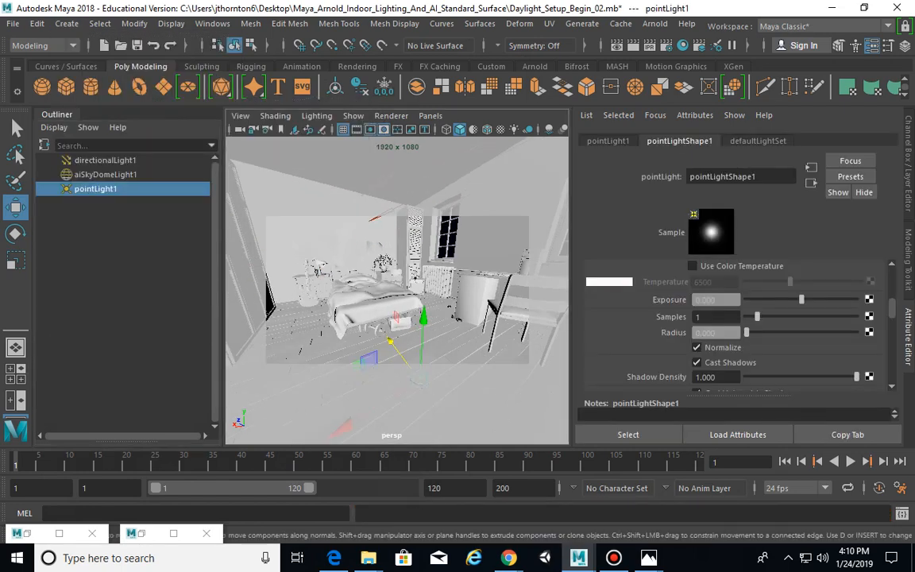
- Move the new point light from the room's floor to the bedside lamp
left_click_drag(425, 292, 486, 253)
scroll(397, 290, "up", 4)
left_click_drag(456, 326, 305, 260)
key("x")
key("v")
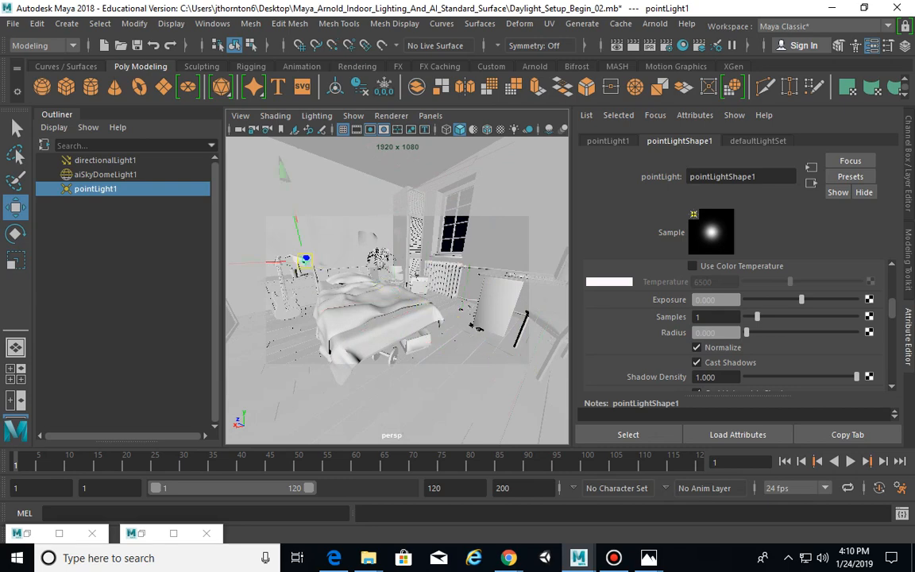
key("g")
left_click(300, 259)
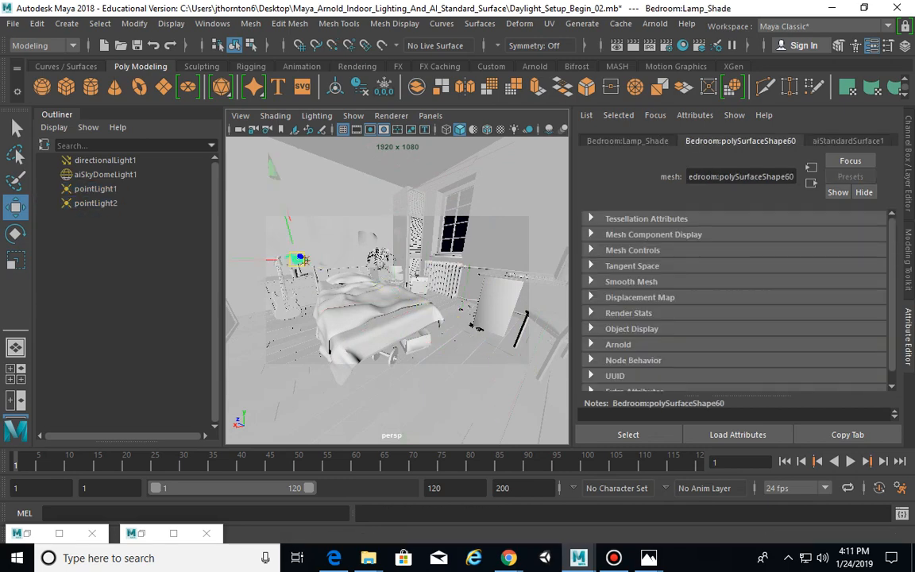
key("ctrl+z")
key("ctrl+z")
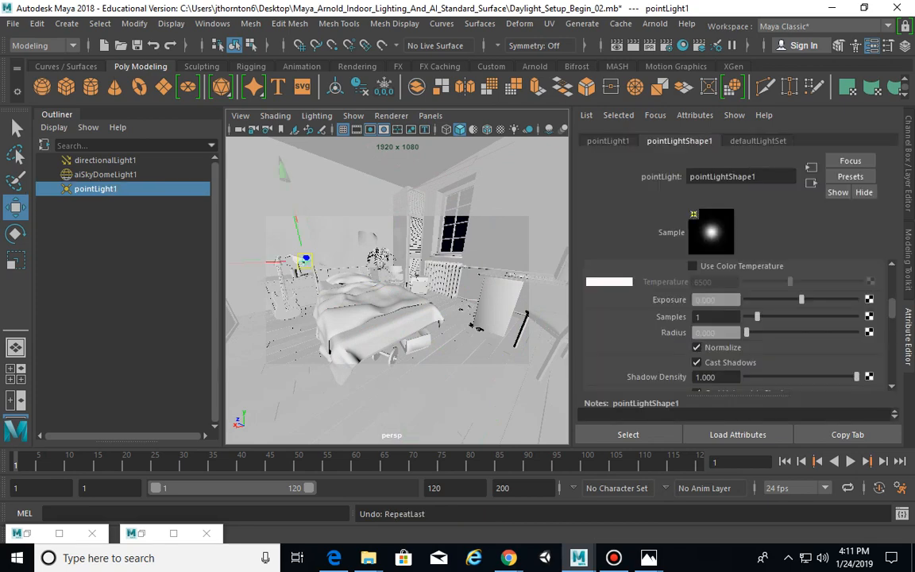
key("g")
key("f")
left_click_drag(405, 294, 362, 278, "alt")
right_click_drag(397, 290, 334, 290, "alt")
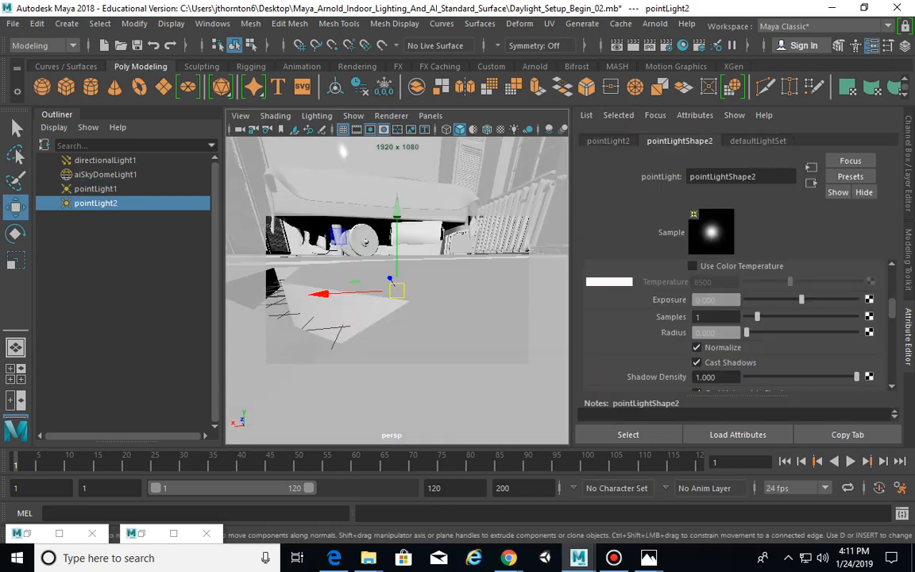
middle_click_drag(381, 278, 381, 327, "alt")
left_click_drag(365, 247, 429, 278, "alt")
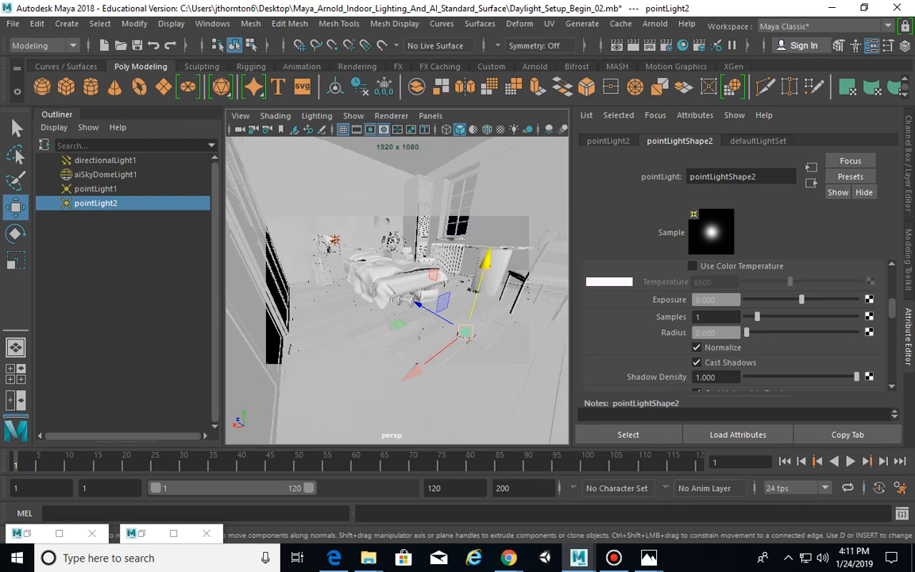
key("Delete")
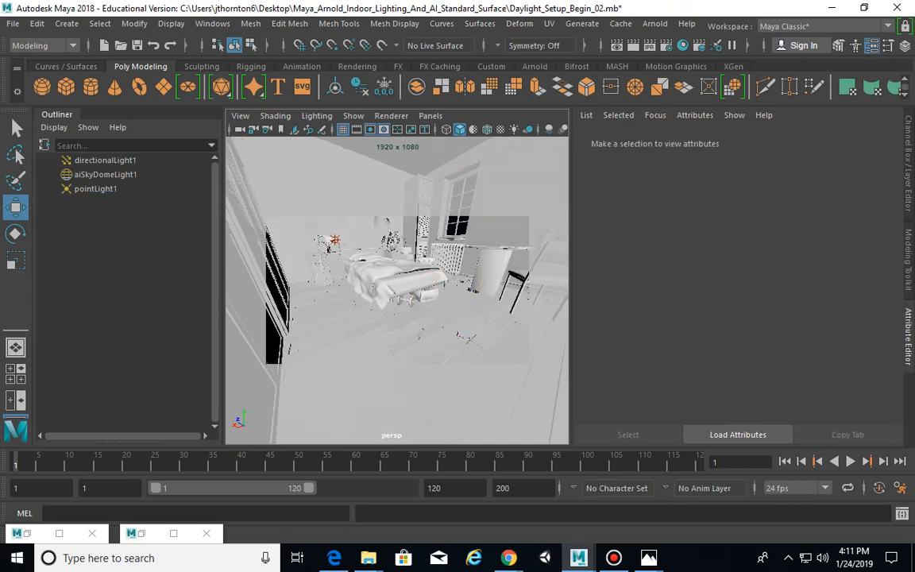
- Position the point light just below the bulb, under the bedside lamp's shade
left_click(334, 239)
key("f")
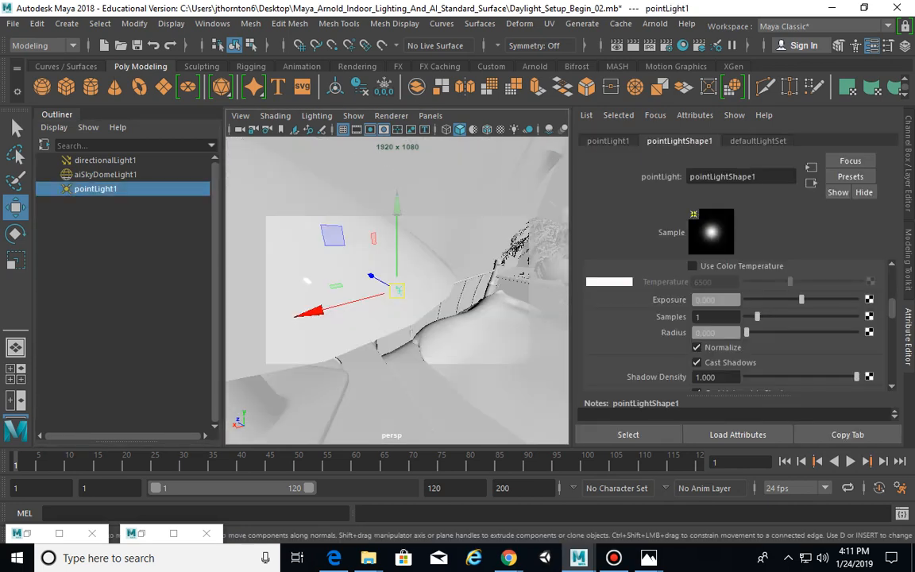
left_click_drag(335, 239, 294, 186, "alt")
left_click_drag(397, 229, 350, 266)
left_click_drag(381, 298, 526, 315)
left_click_drag(435, 267, 248, 337)
left_click(398, 223)
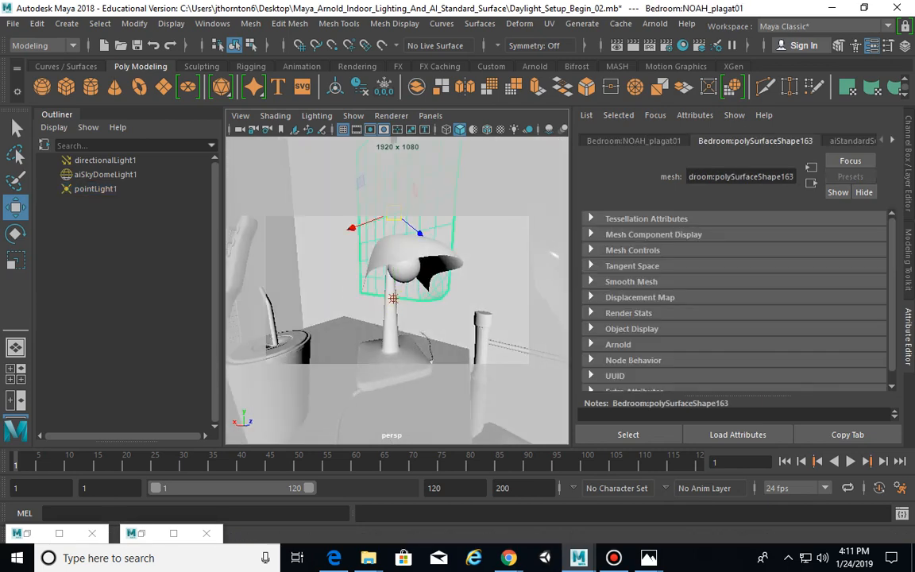
key("ctrl+z")
left_click_drag(351, 294, 433, 290)
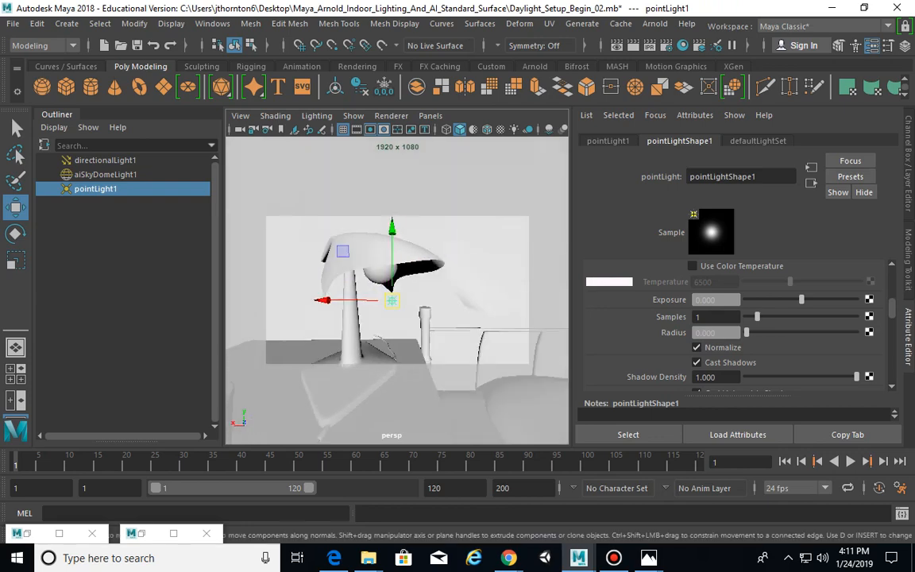
- Set the point light's color to the recent light-orange swatch and its exposure to 10
scroll(715, 309, "up", 5)
left_click(715, 301)
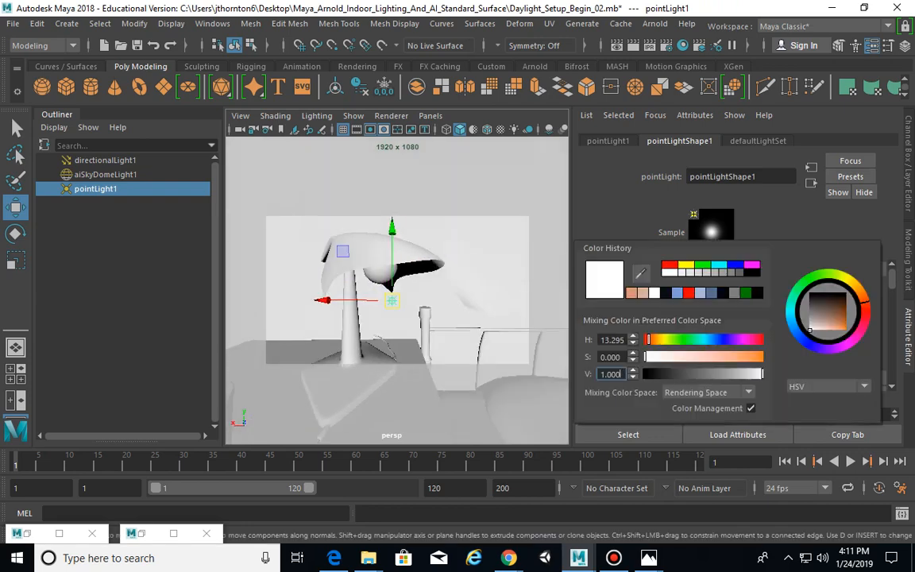
left_click(631, 293)
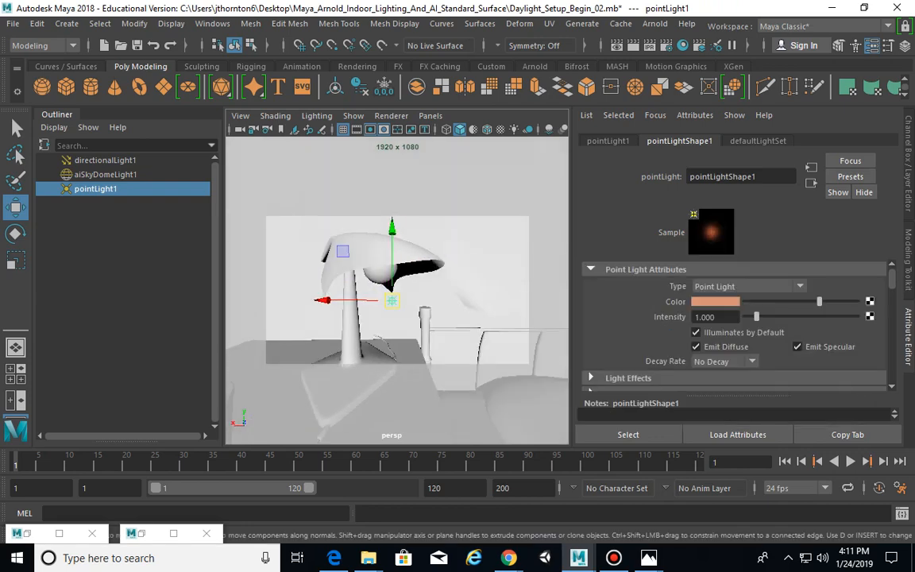
scroll(735, 326, "down", 10)
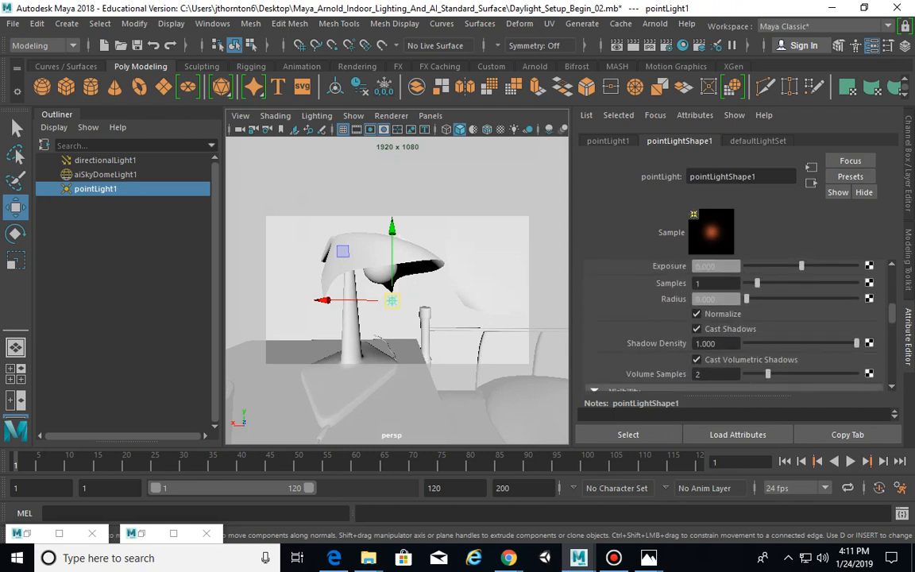
type("10")
key("Return")
- Check the bedside lamp's lighting in Arnold RenderView with the nightstand in view, and stop the live render
scroll(403, 243, "down", 4)
left_click_drag(403, 243, 400, 173, "alt")
scroll(405, 175, "down", 3)
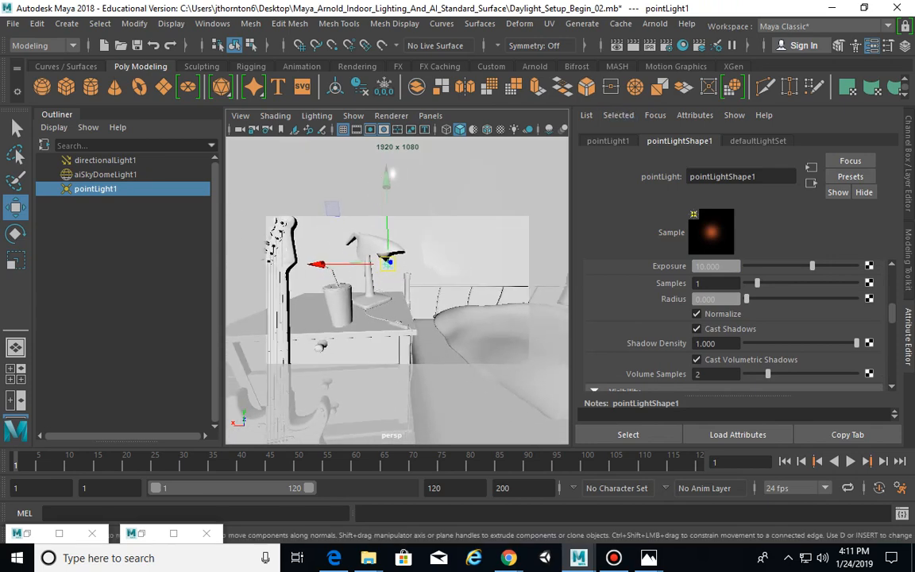
left_click(27, 534)
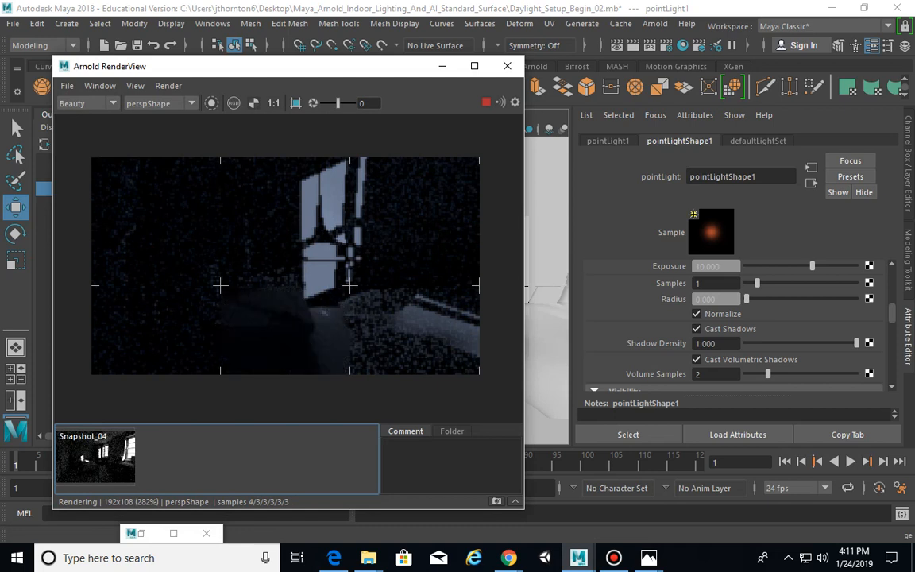
left_click(487, 102)
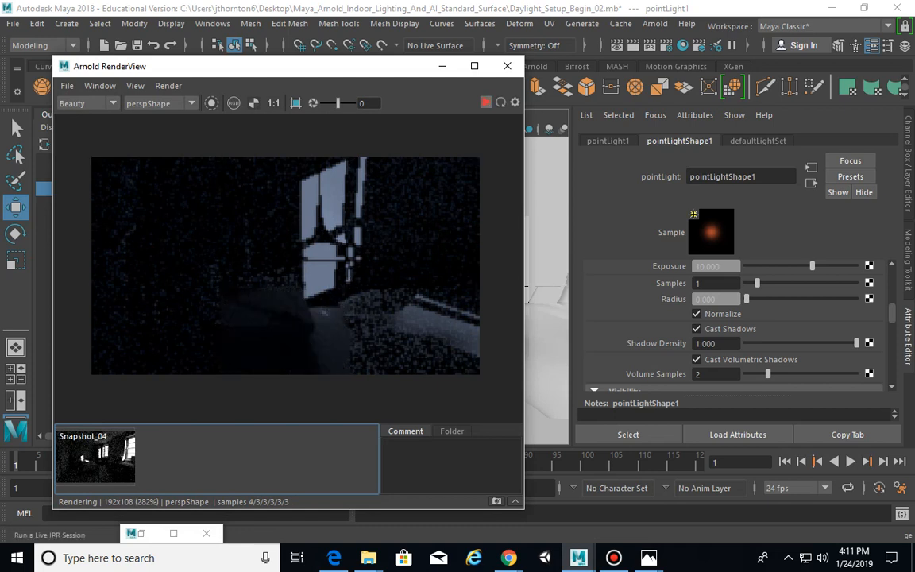
left_click_drag(381, 67, 370, 74)
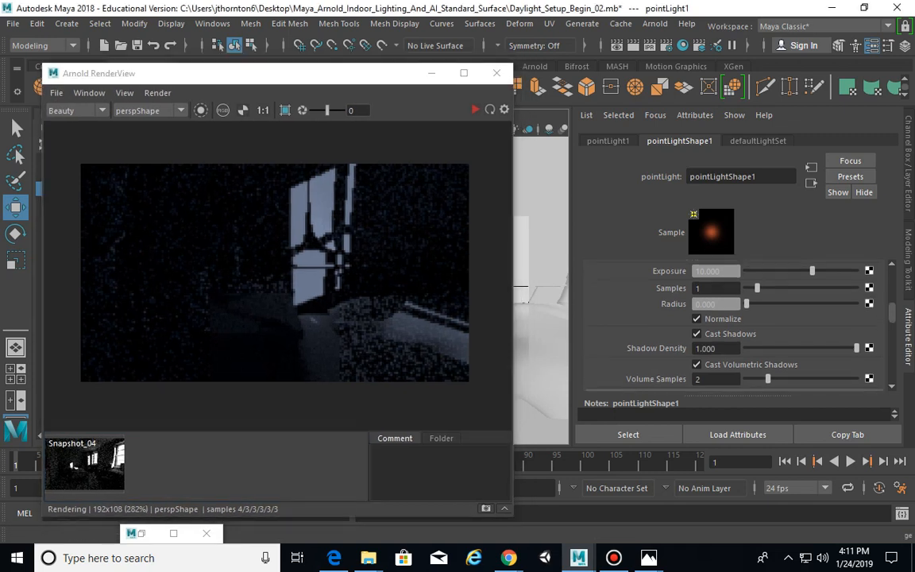
- Set the point light's exposure to 1000 and rerun the live IPR render to check the lamp lighting
scroll(738, 325, "up", 1)
left_click(696, 285)
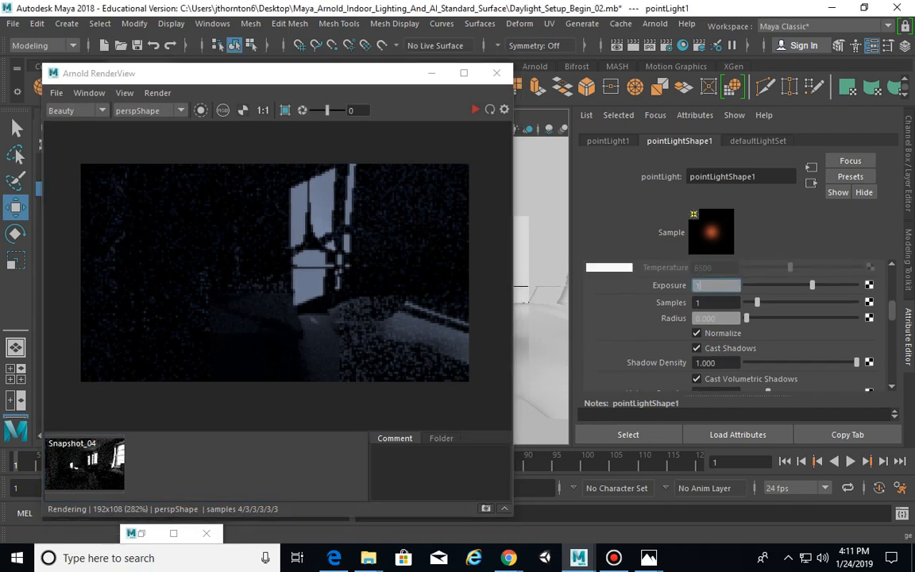
key("Return")
left_click(475, 109)
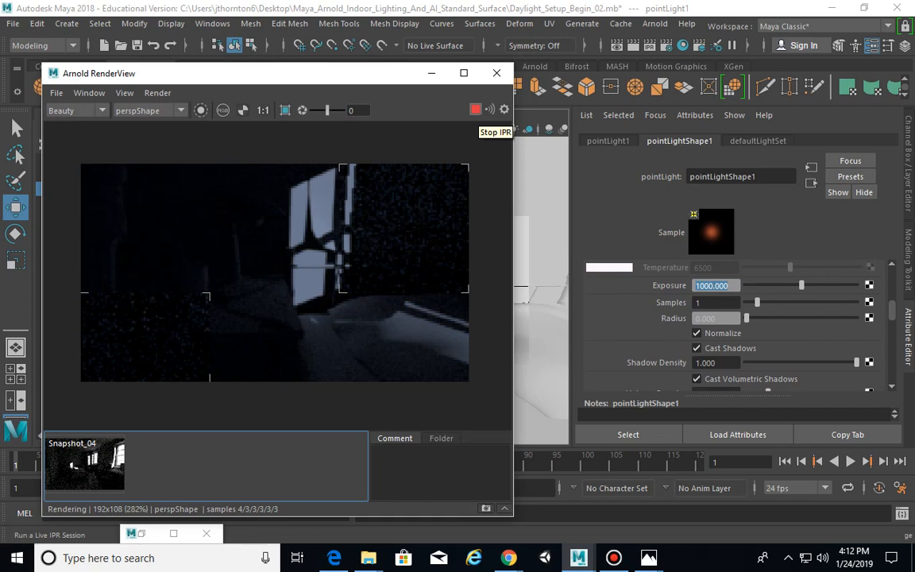
left_click(475, 109)
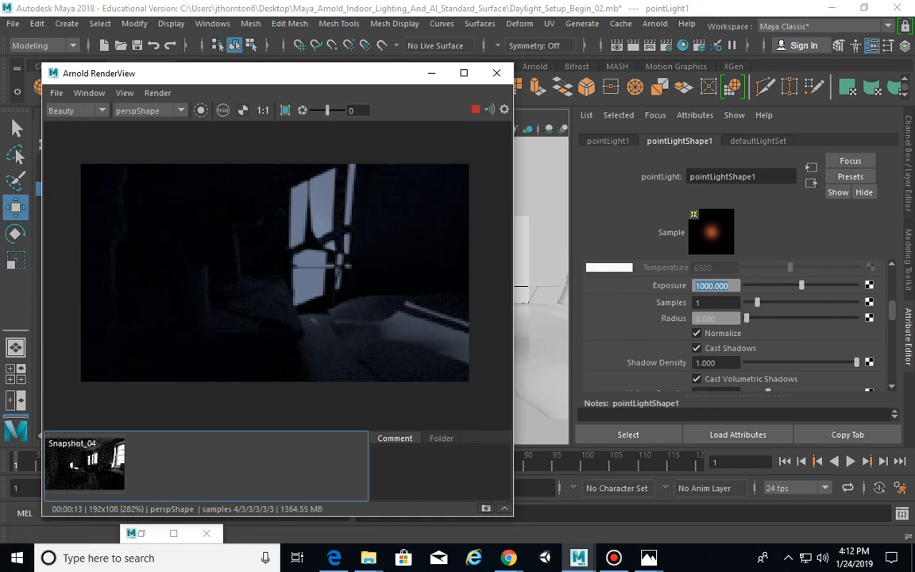
left_click(431, 72)
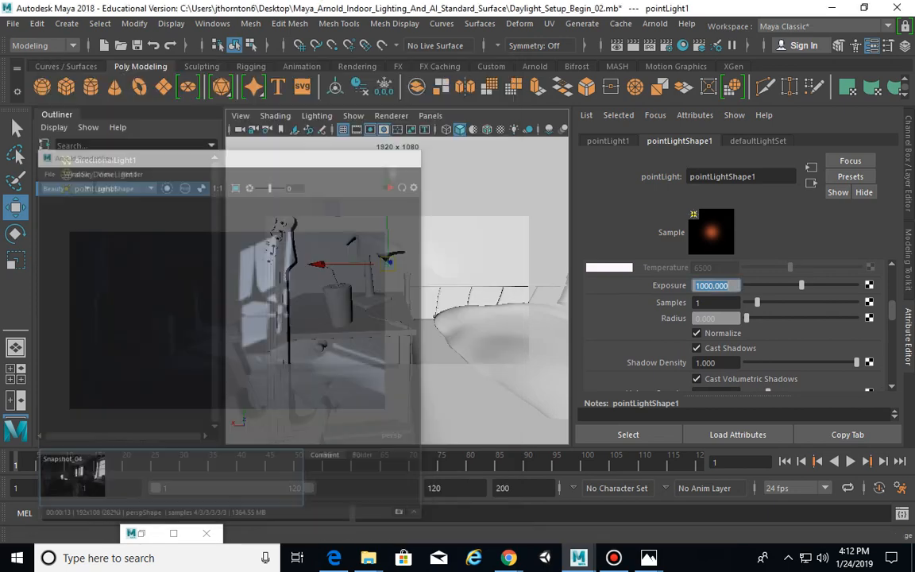
- Delete the point light under the lampshade and create a fresh point light
key("Delete")
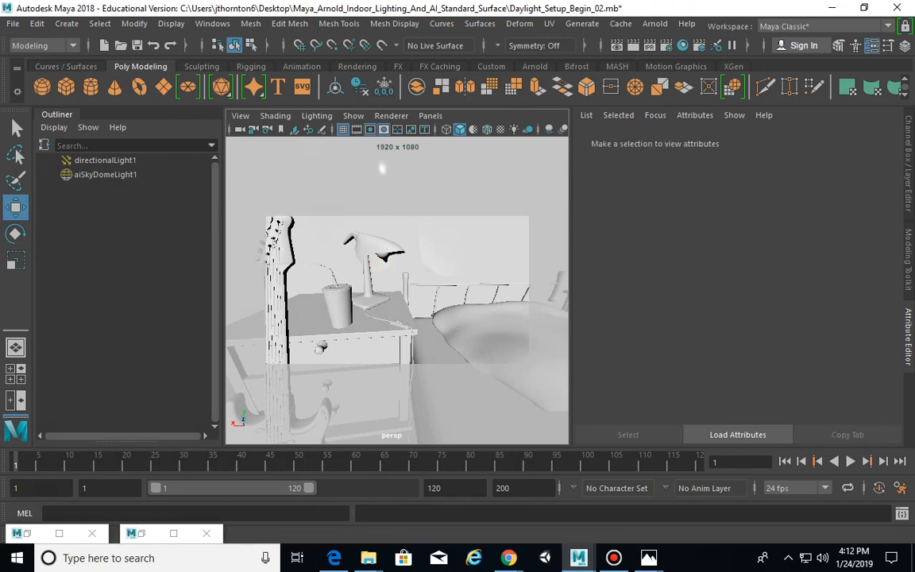
left_click_drag(397, 290, 350, 294, "alt")
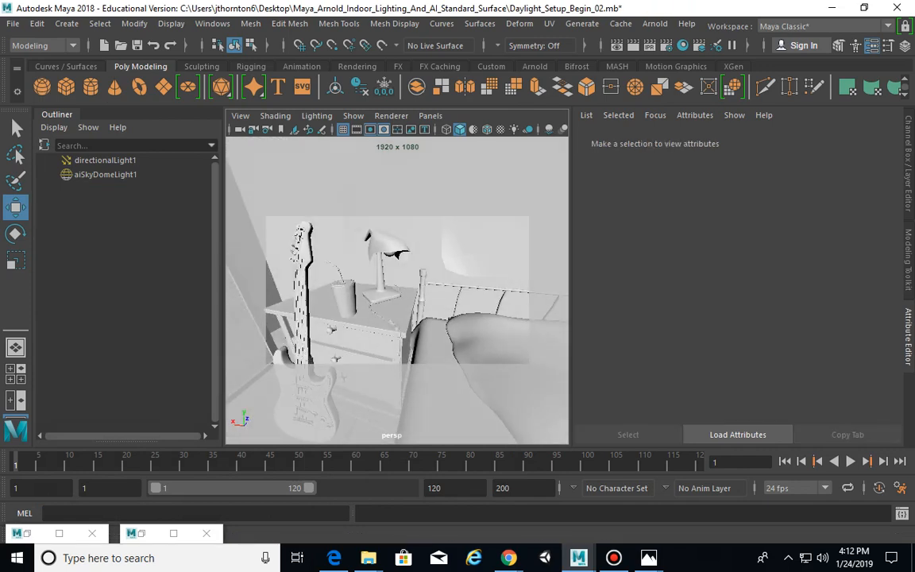
left_click(67, 23)
mouse_move(87, 102)
left_click(100, 24)
left_click(66, 23)
mouse_move(87, 102)
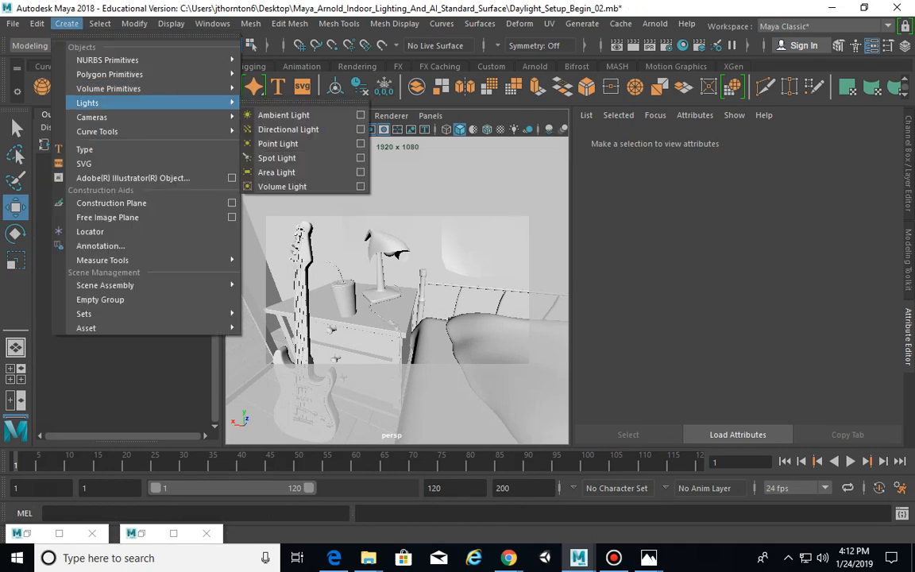
left_click(262, 142)
- Raise the fresh point light slightly above the bedroom floor beside the bed
key("f")
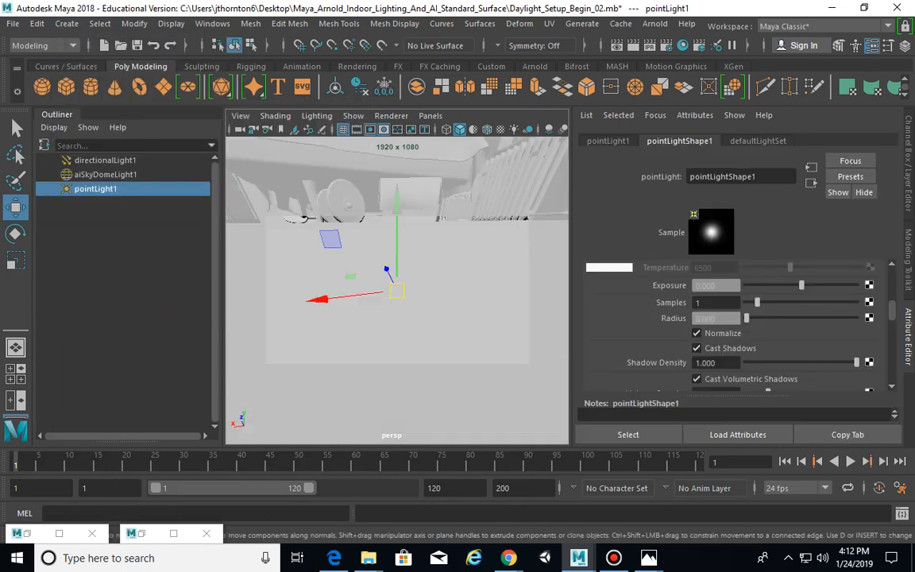
left_click_drag(373, 294, 437, 297, "alt")
left_click_drag(397, 203, 397, 155)
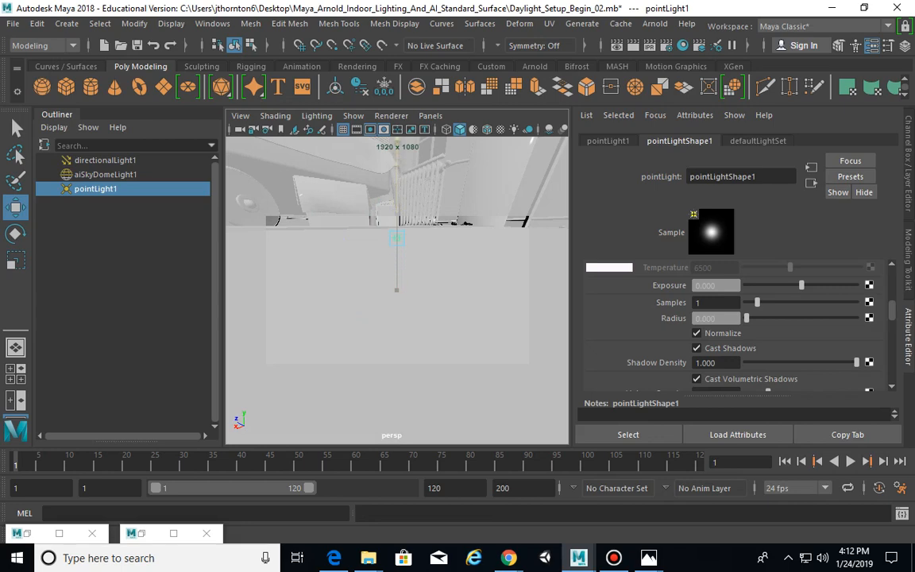
key("f")
mouse_move(399, 216)
left_mouse_down()
mouse_move(398, 146)
mouse_move(389, 226)
left_mouse_up()
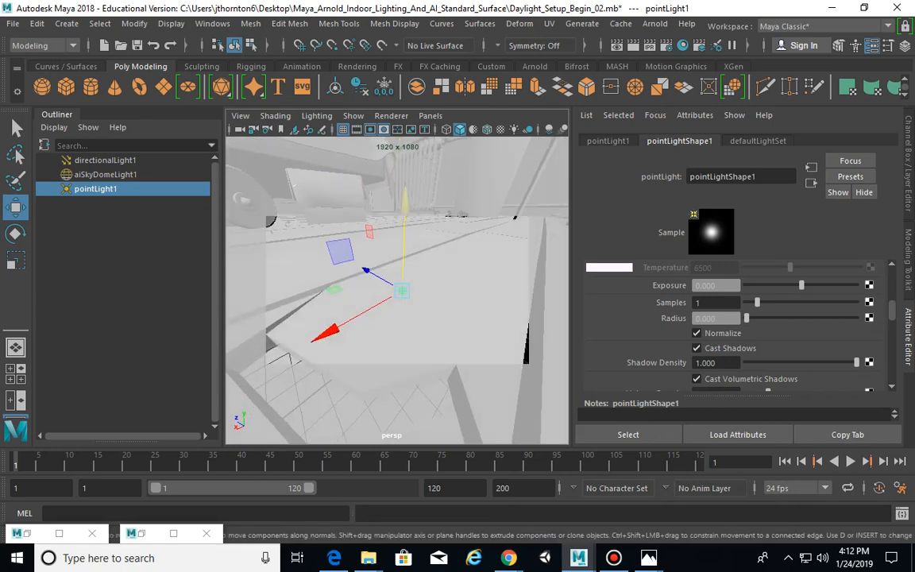
scroll(397, 290, "down", 5)
middle_click_drag(396, 290, 399, 278, "alt")
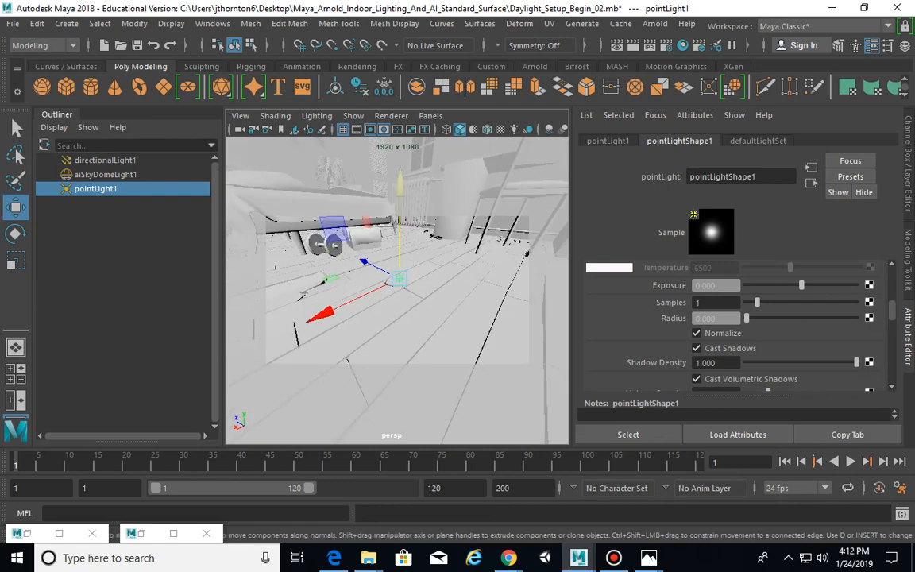
- Set the exposure of the point light above the floor to 1000
double_click(715, 285)
type("1000")
key("Return")
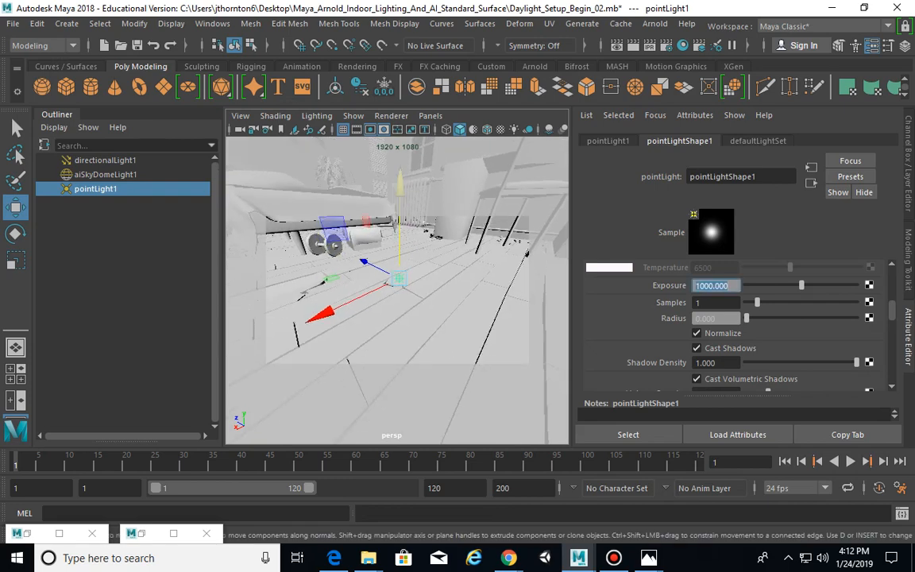
- Check the light above the floor in Arnold RenderView, then minimize the render window
left_click(27, 533)
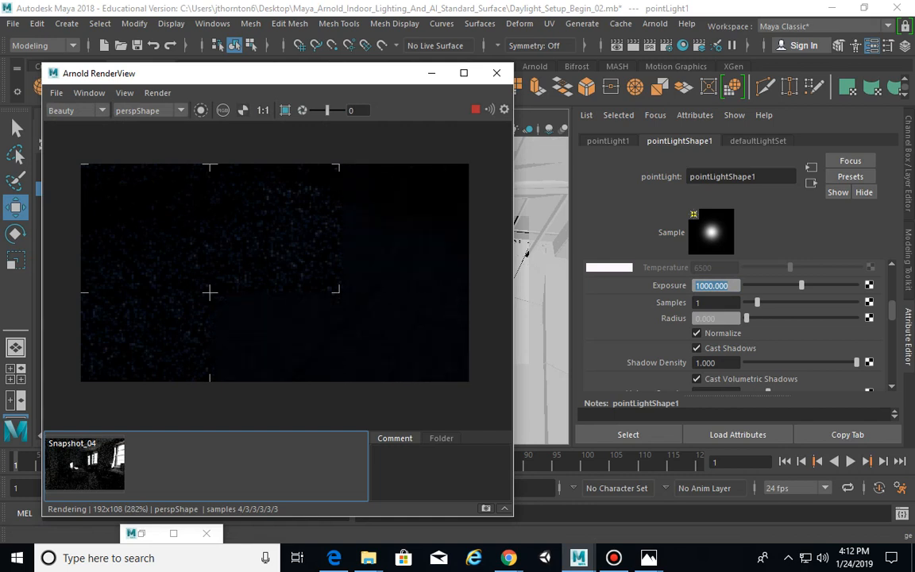
left_click_drag(400, 73, 415, 70)
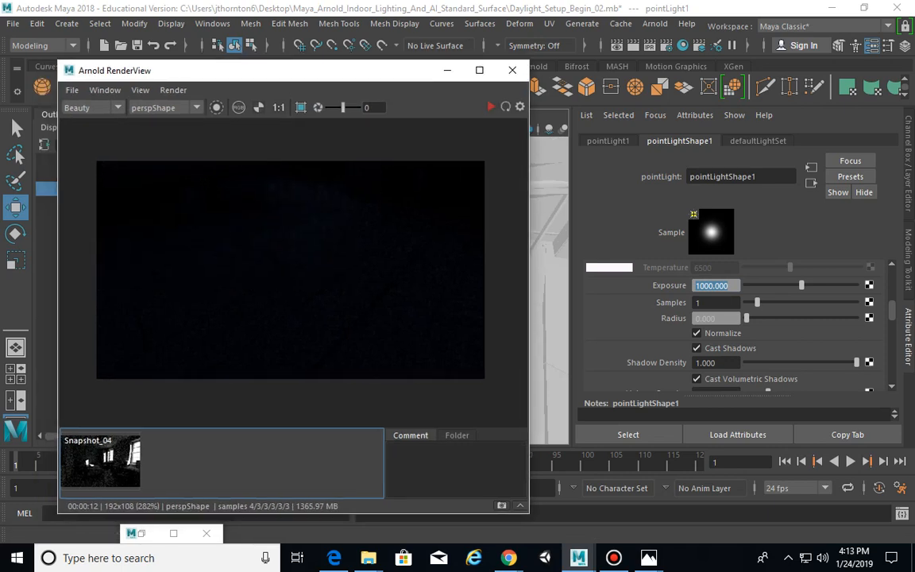
left_click(448, 71)
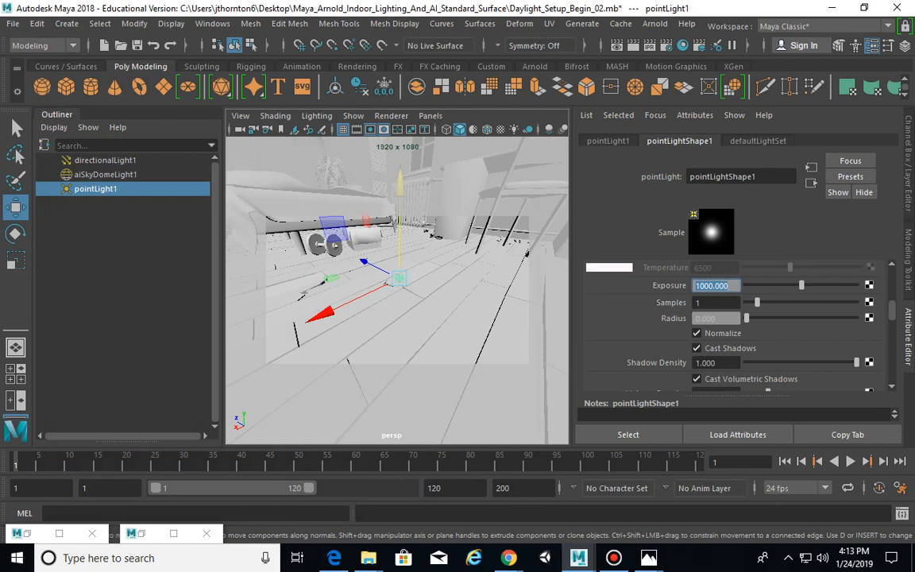
- Adjust the point light's height above the bedroom floor and preview its illumination in the viewport using the scene lights
left_click_drag(413, 306, 397, 287, "alt")
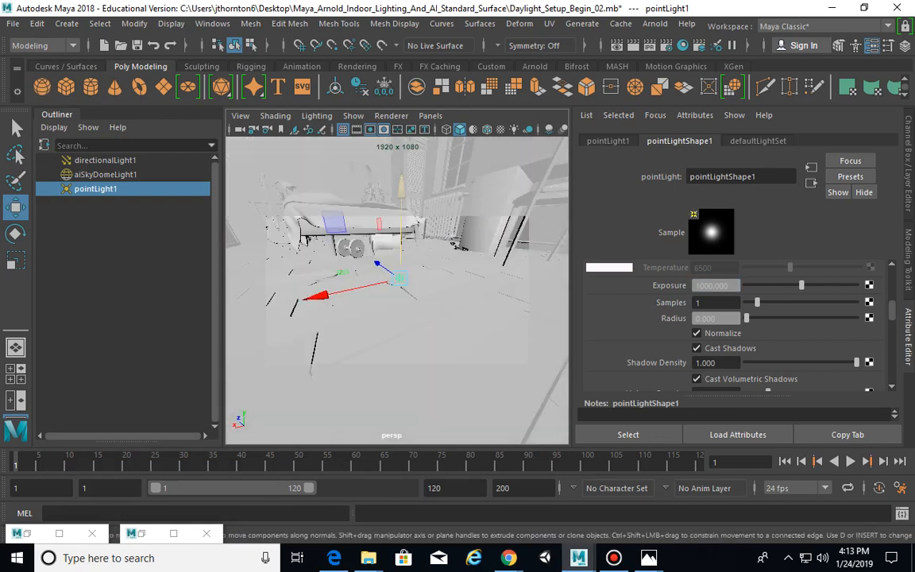
left_click_drag(402, 189, 465, 169)
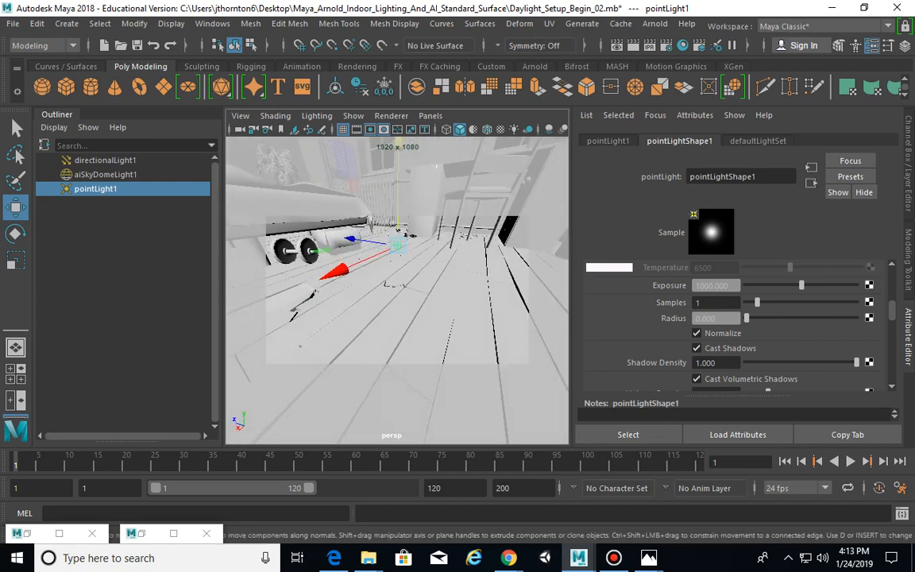
key("7")
mouse_move(445, 263)
left_mouse_down("alt")
mouse_move(409, 254)
mouse_move(425, 261)
mouse_move(419, 255)
left_mouse_up("alt")
mouse_move(400, 152)
left_mouse_down()
mouse_move(399, 136)
mouse_move(399, 180)
mouse_move(400, 130)
mouse_move(400, 155)
left_mouse_up()
left_click_drag(420, 263, 444, 276, "alt")
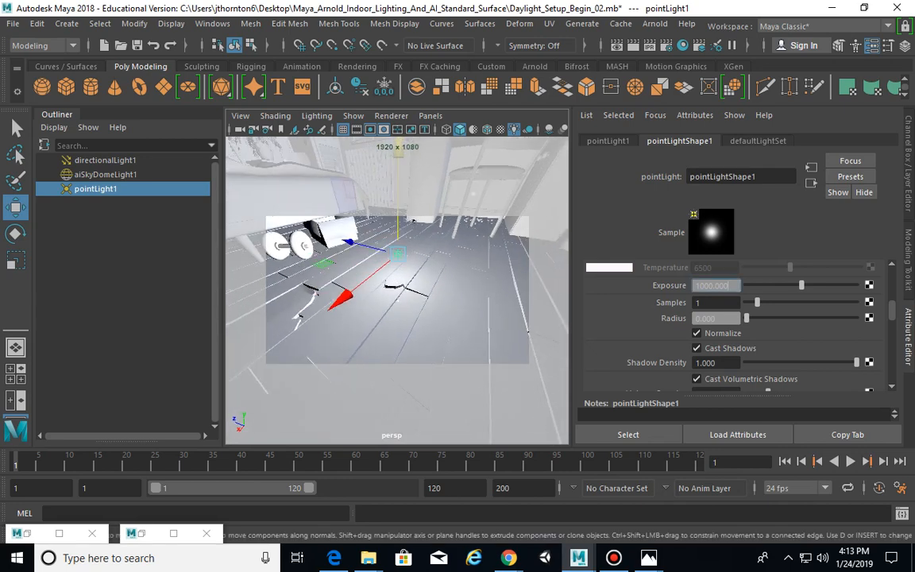
- Set the exposure of the point light above the floor to 100000 and check the result in Arnold RenderView
double_click(713, 285)
type("100000")
key("Return")
left_click_drag(442, 295, 412, 278, "alt")
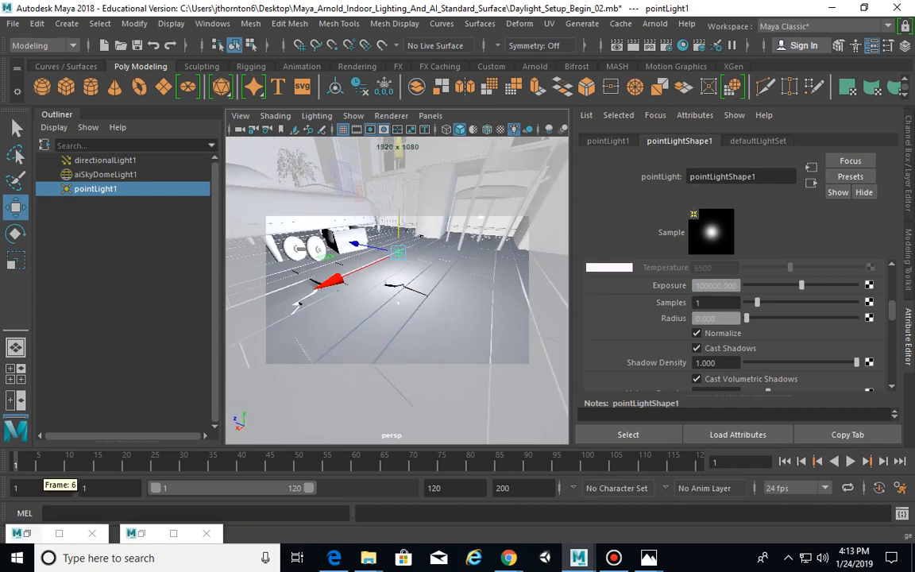
left_click(27, 533)
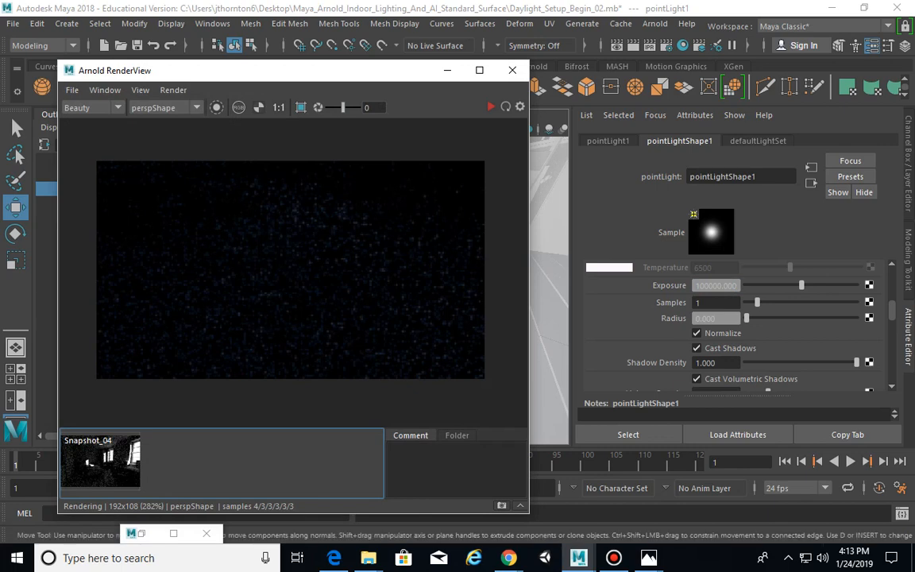
left_click_drag(381, 74, 404, 74)
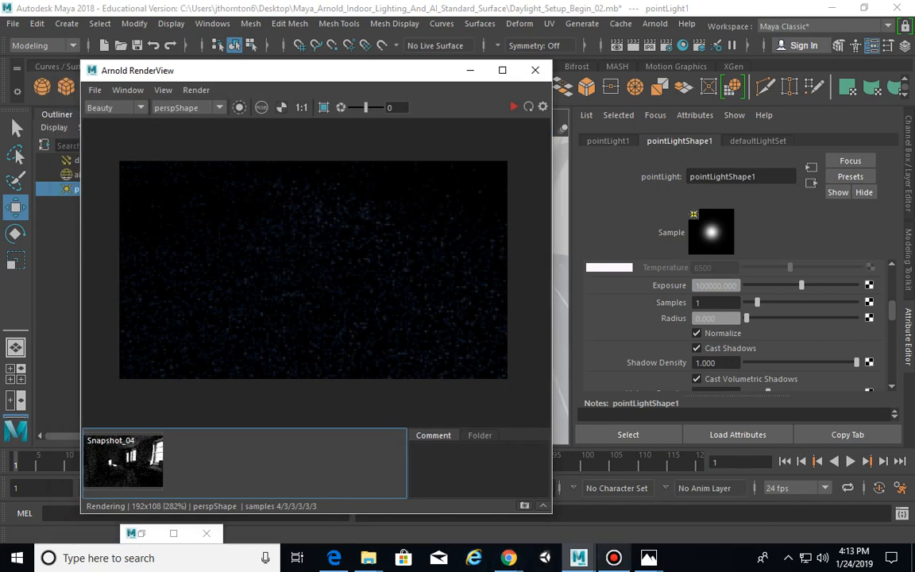
left_click(614, 557)
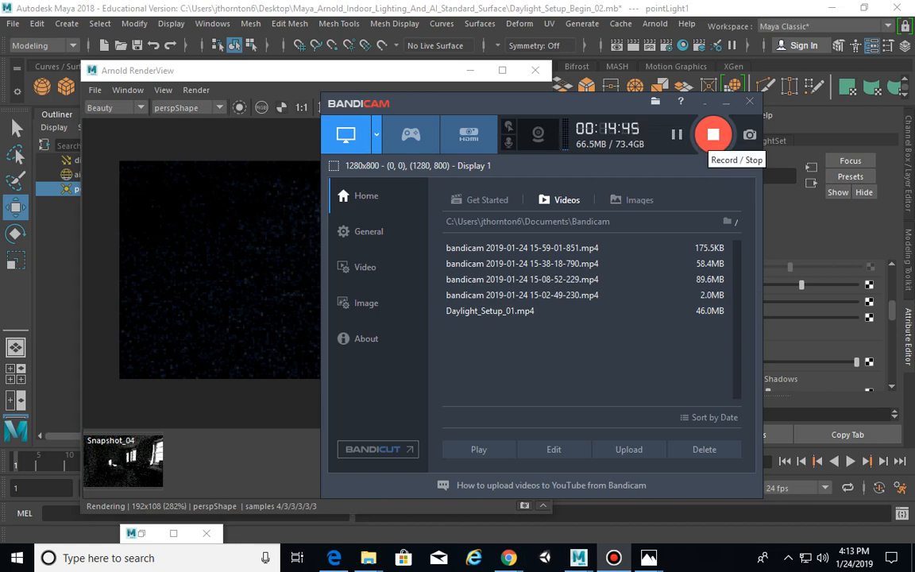
left_click_drag(533, 93, 542, 87)
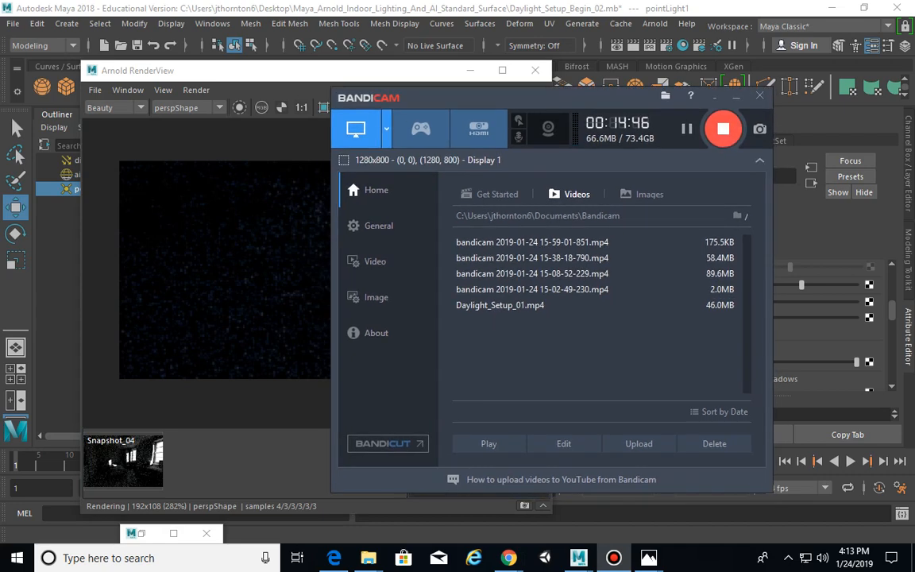